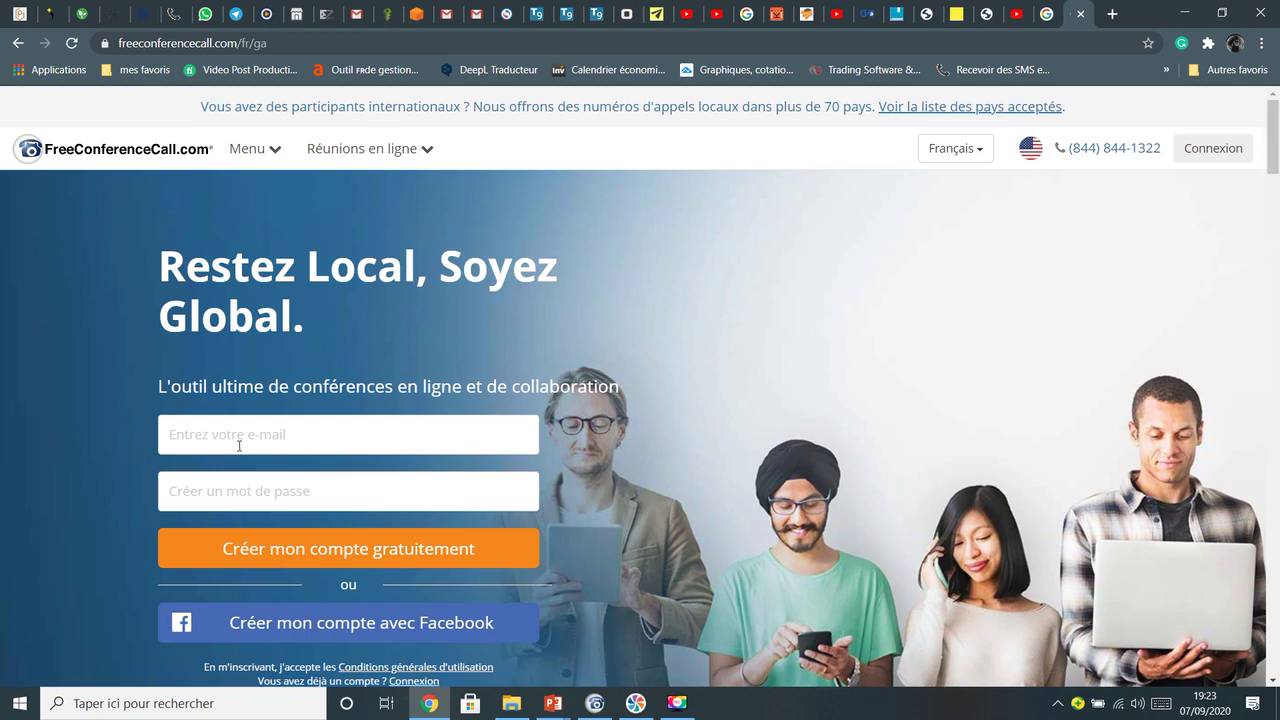
# Try the homepage sign-up fields, then scroll down to the footer's desktop-app download link
pyautogui.click(236, 491)
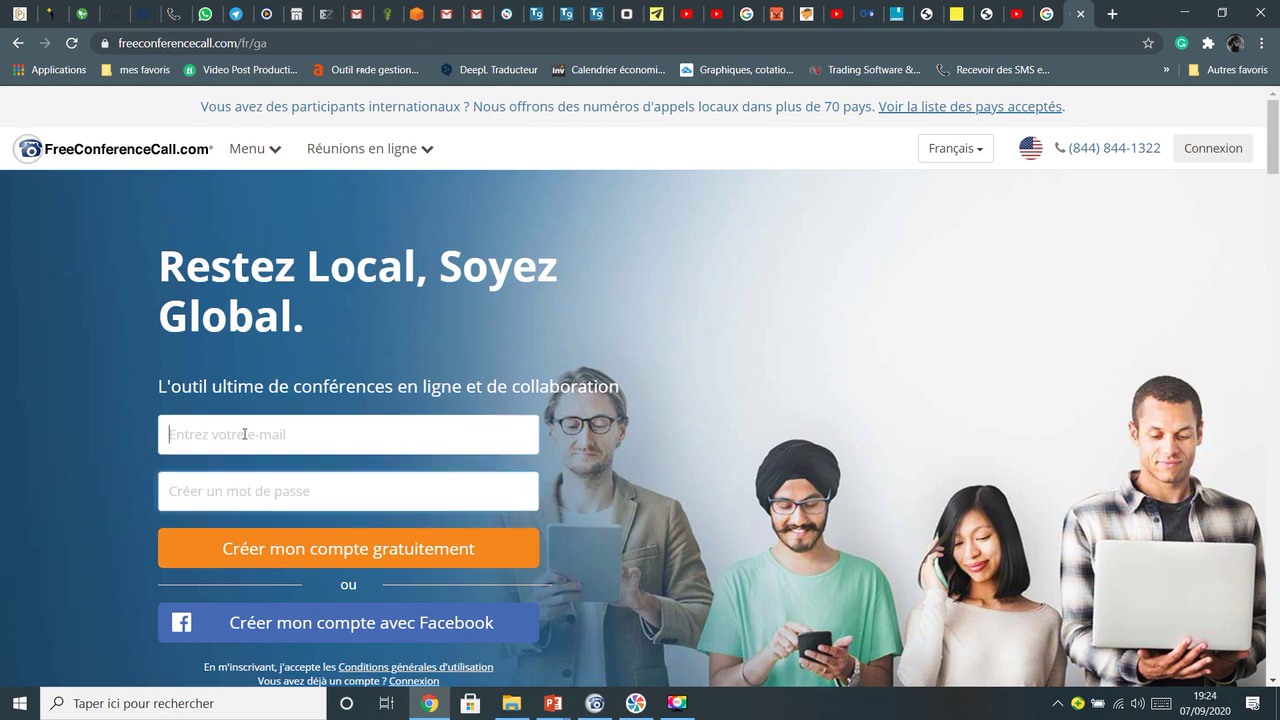
pyautogui.click(236, 490)
pyautogui.click(1274, 225)
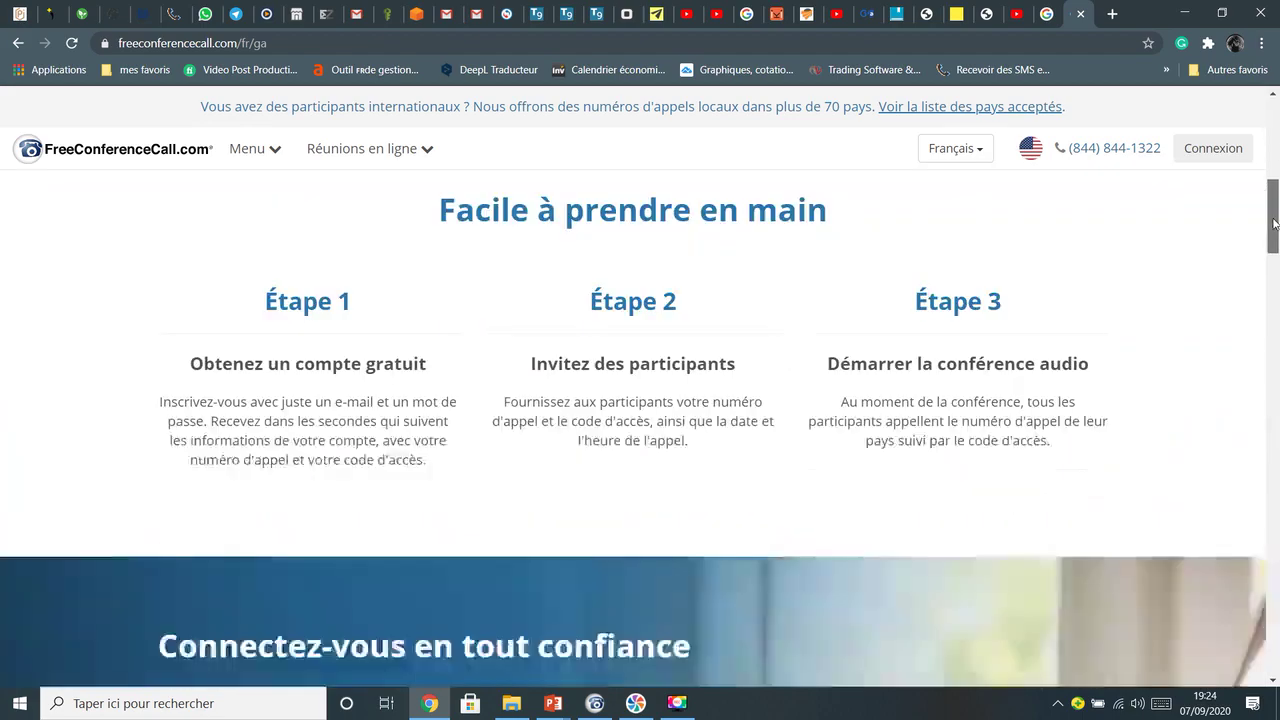
pyautogui.moveTo(1274, 225); pyautogui.dragTo(1276, 648)
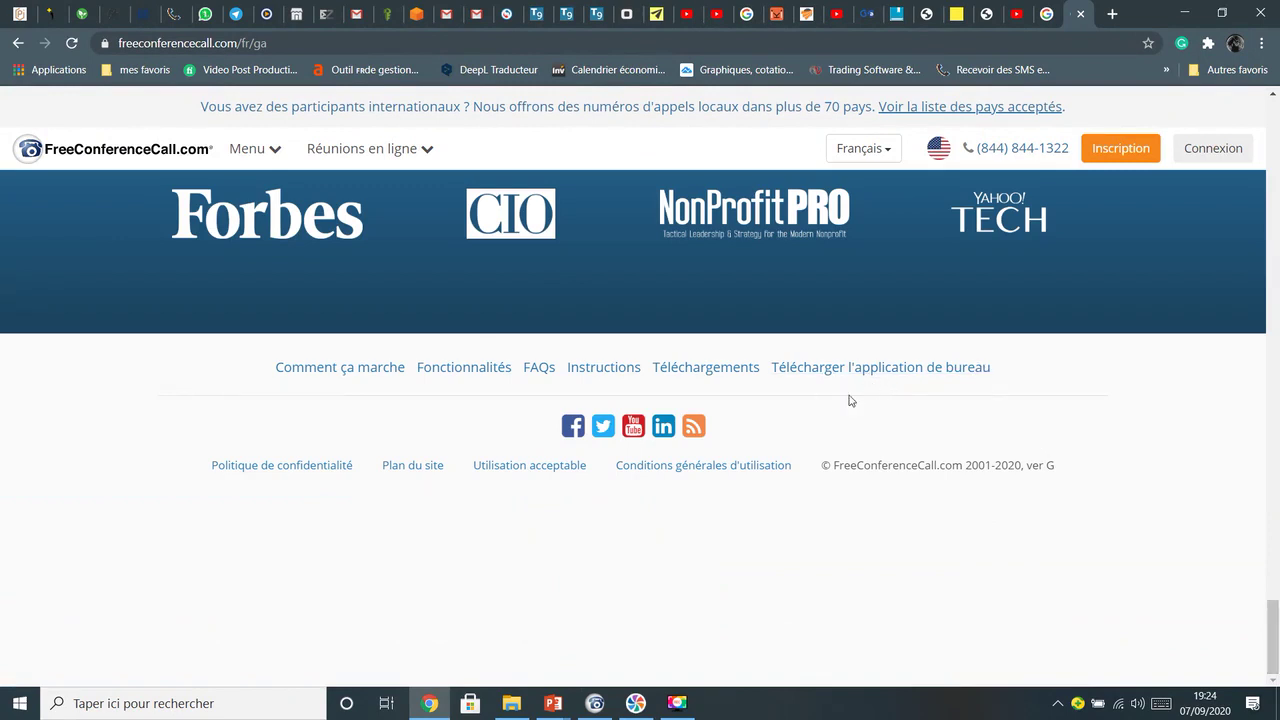
# Go to the desktop application download page and start the Windows installer download
pyautogui.click(918, 368)
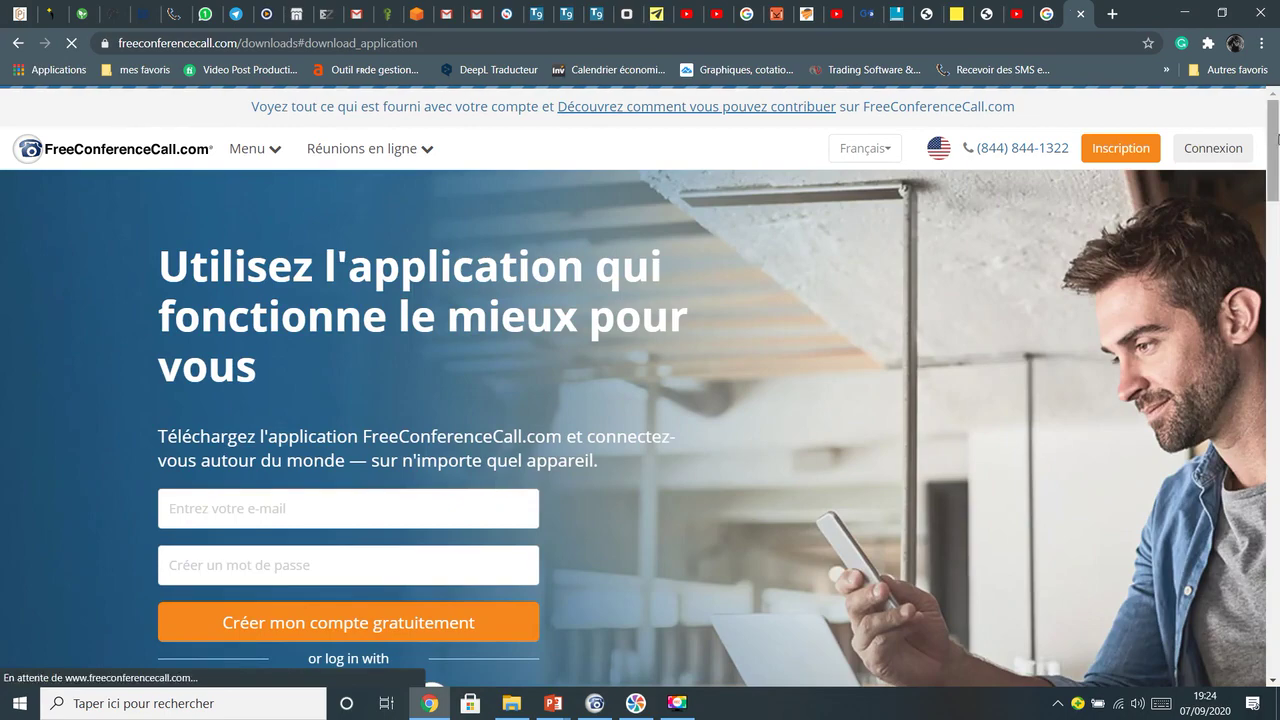
pyautogui.moveTo(1268, 145); pyautogui.dragTo(1277, 286)
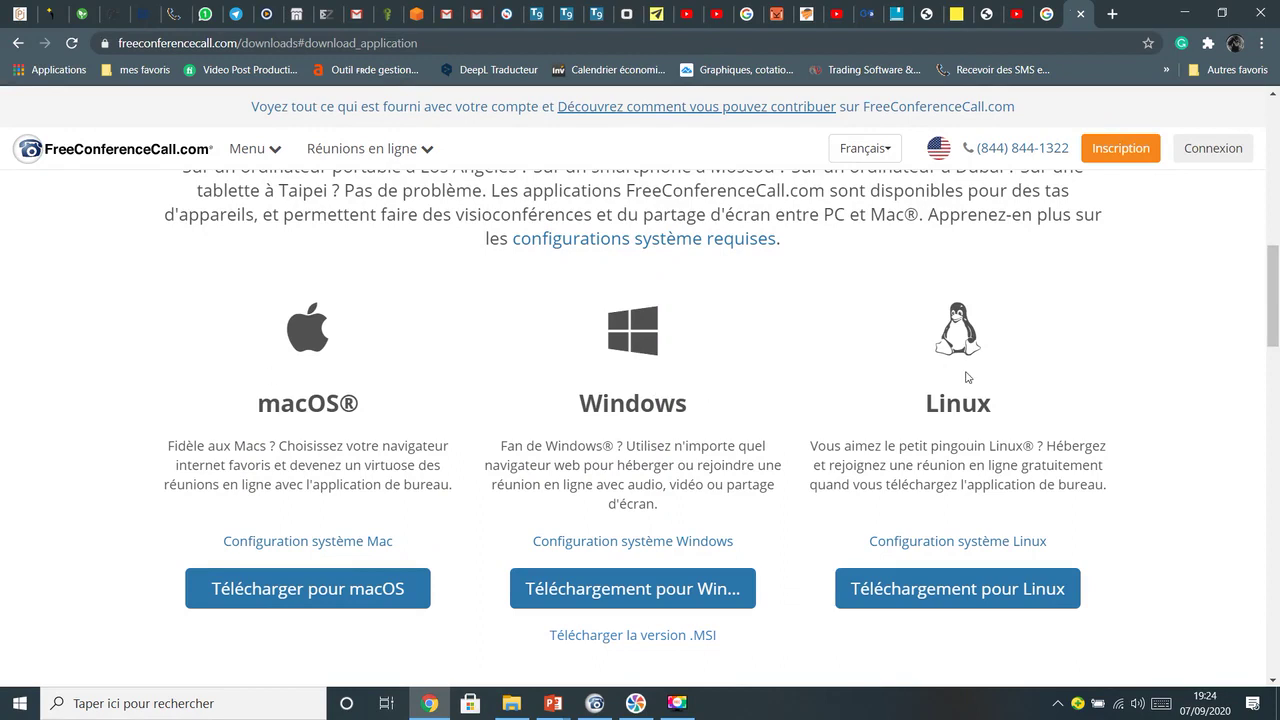
pyautogui.moveTo(1277, 309); pyautogui.dragTo(1278, 315)
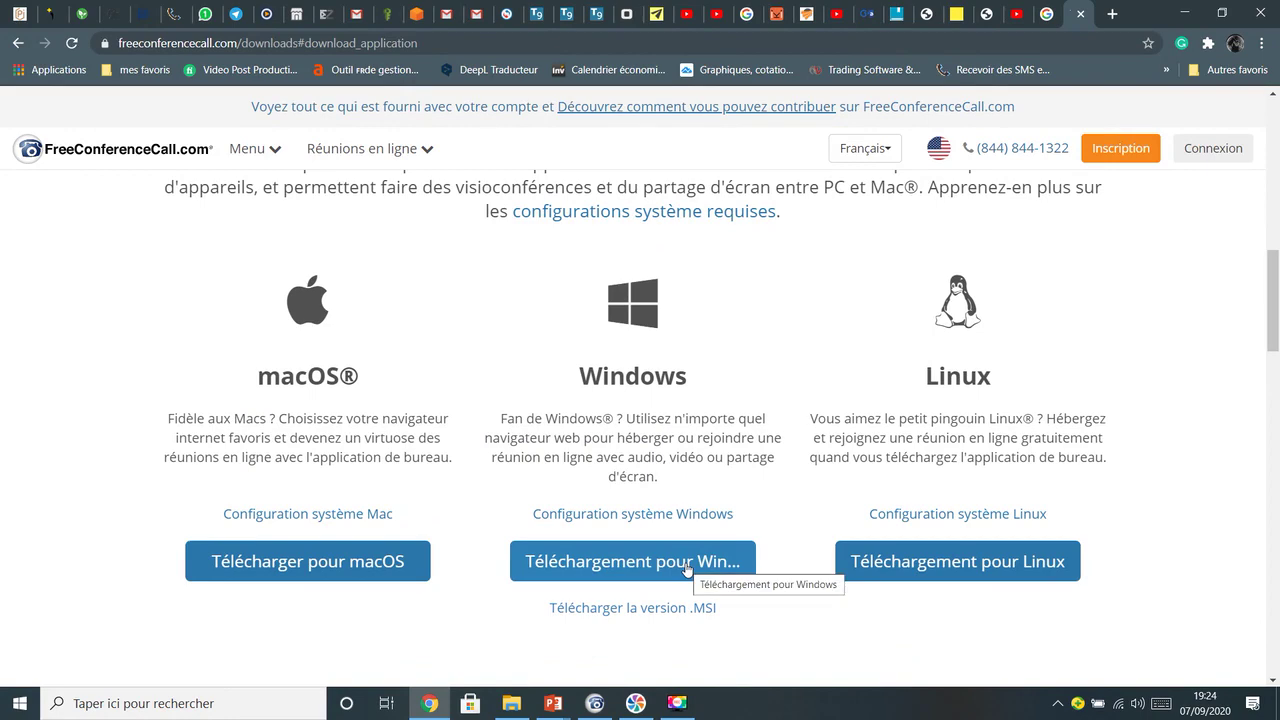
pyautogui.click(687, 569)
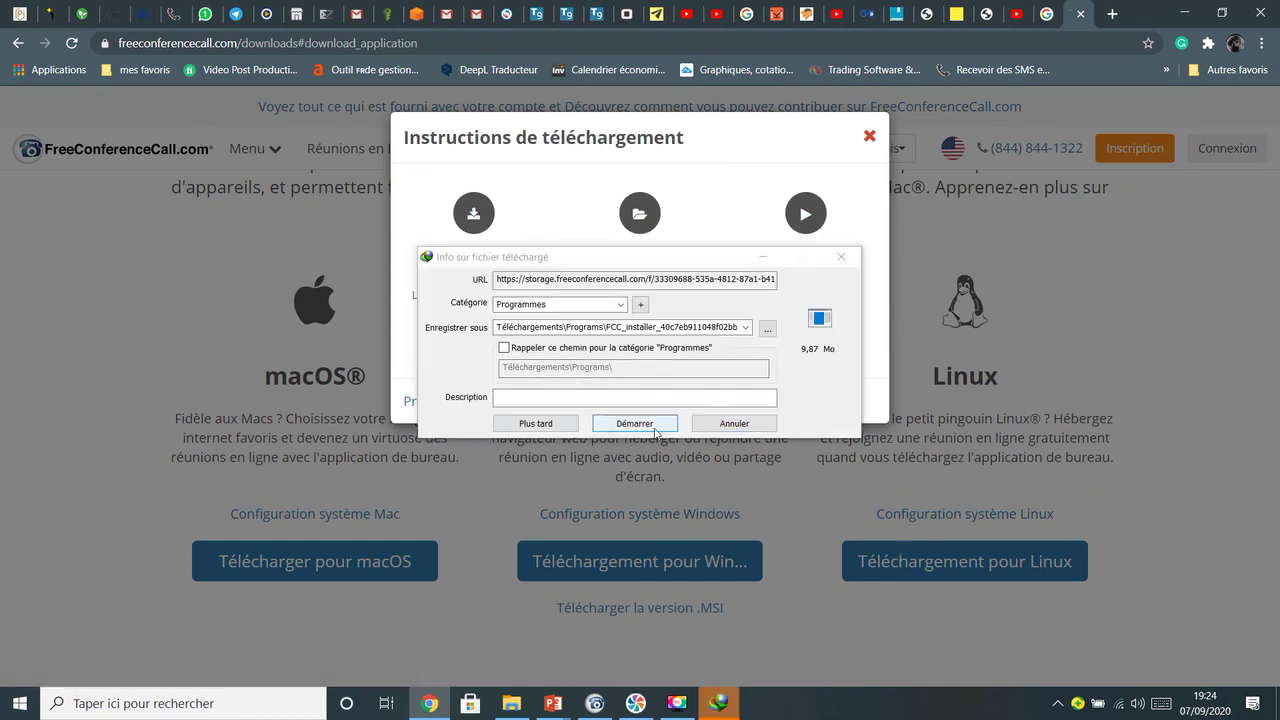
# Save the FCC_installer download and bring up its Téléchargements\Programs folder in File Explorer
pyautogui.click(655, 428)
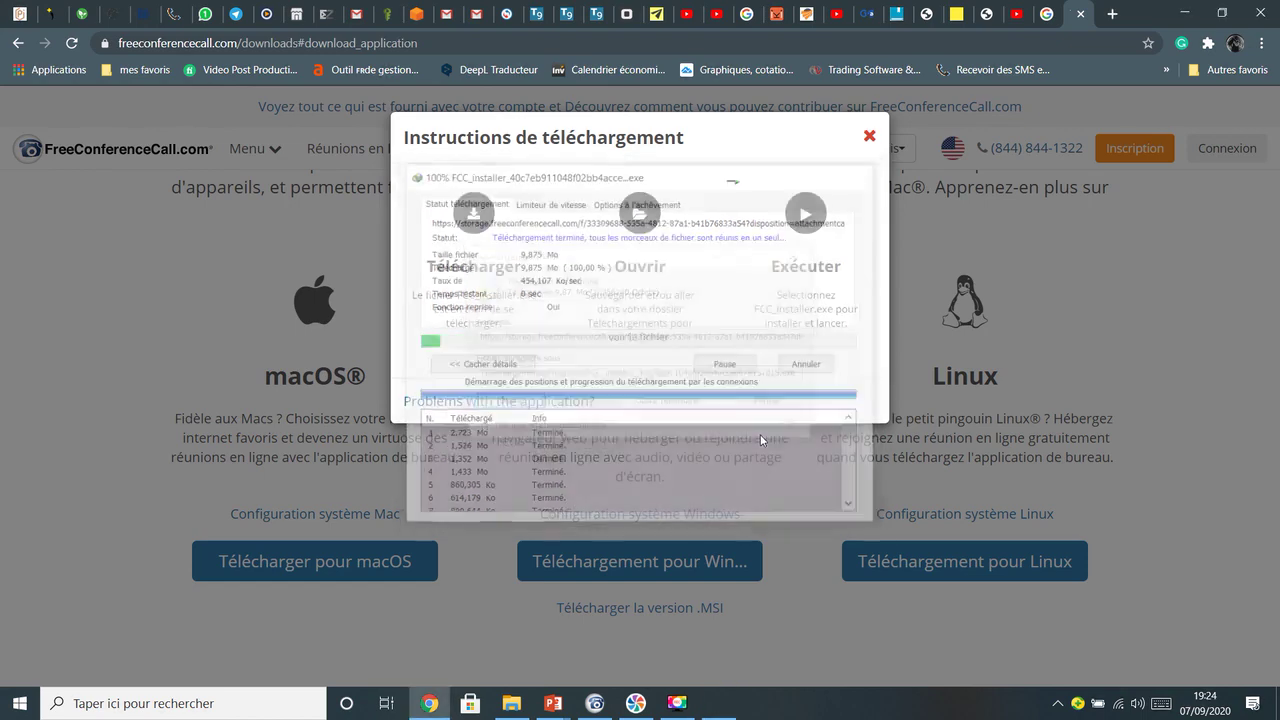
pyautogui.click(667, 403)
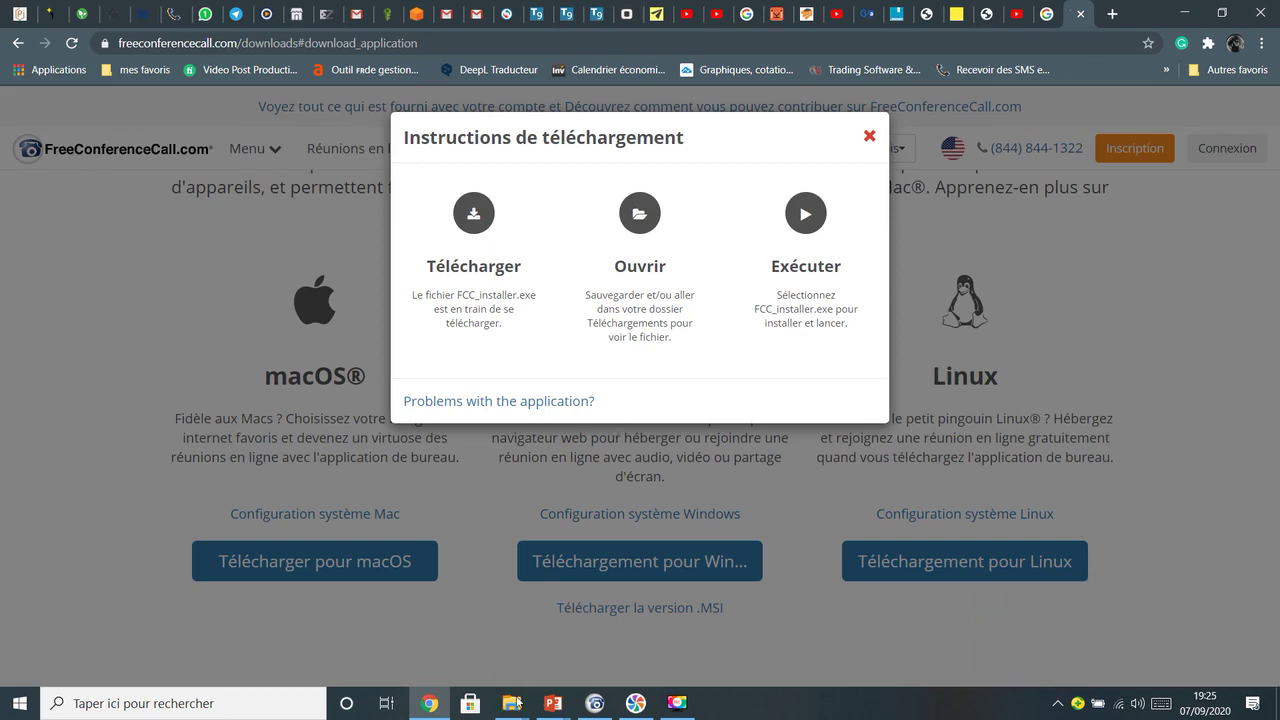
pyautogui.moveTo(511, 703)
pyautogui.click(655, 632)
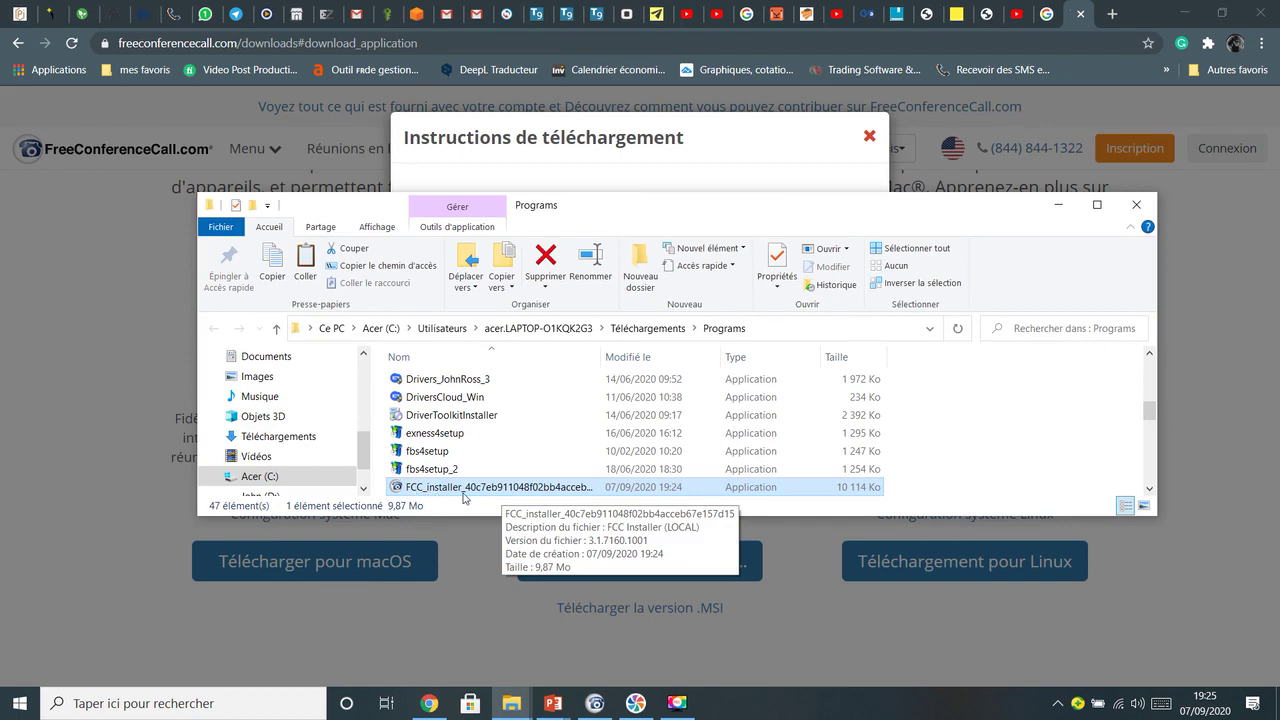
# Run FCC_installer from the Programs folder to install and launch the desktop app
pyautogui.doubleClick(514, 489)
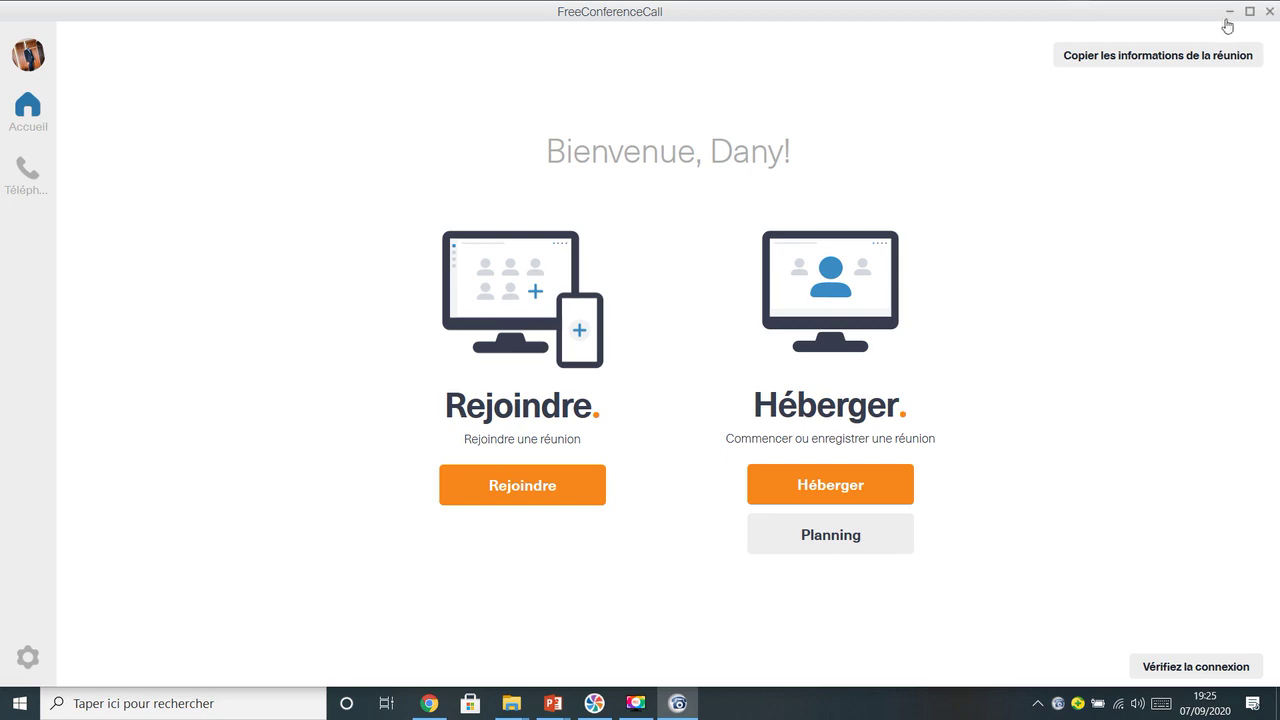
# Minimize the FreeConferenceCall desktop app window
pyautogui.click(1232, 16)
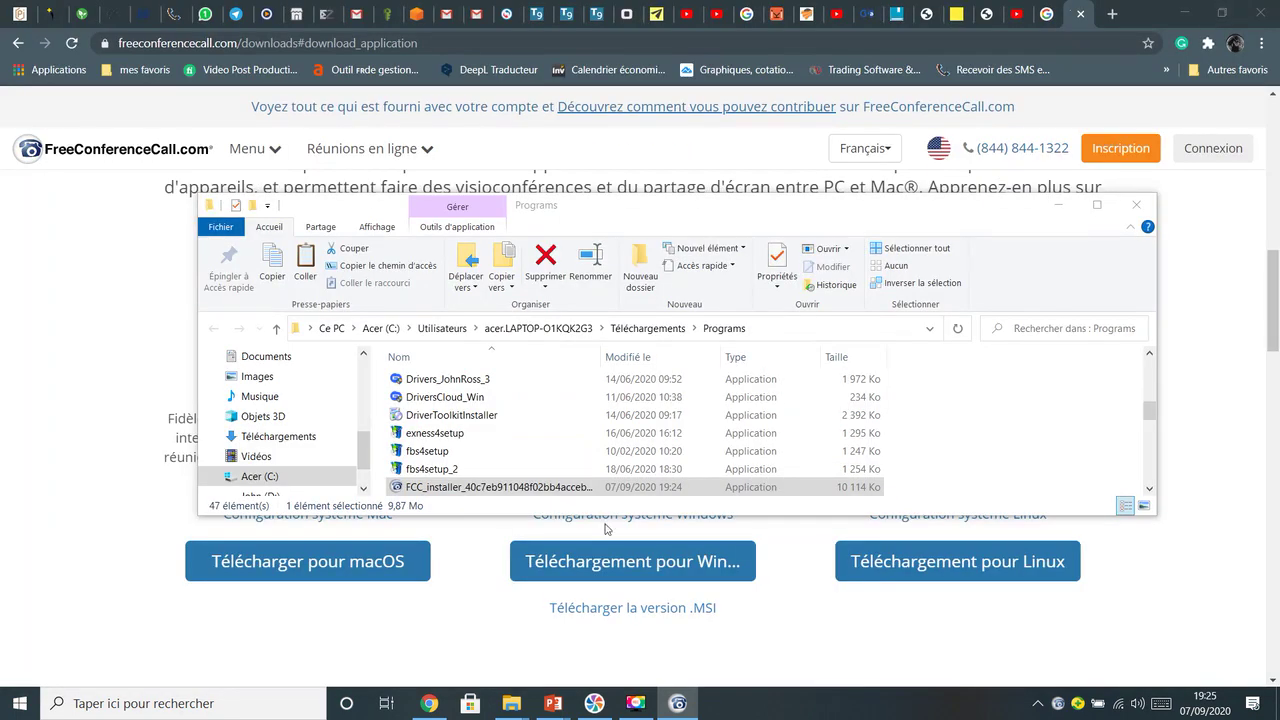
# Minimize the Programs folder, return to the FreeConferenceCall homepage and go to the Connexion login page
pyautogui.click(1072, 207)
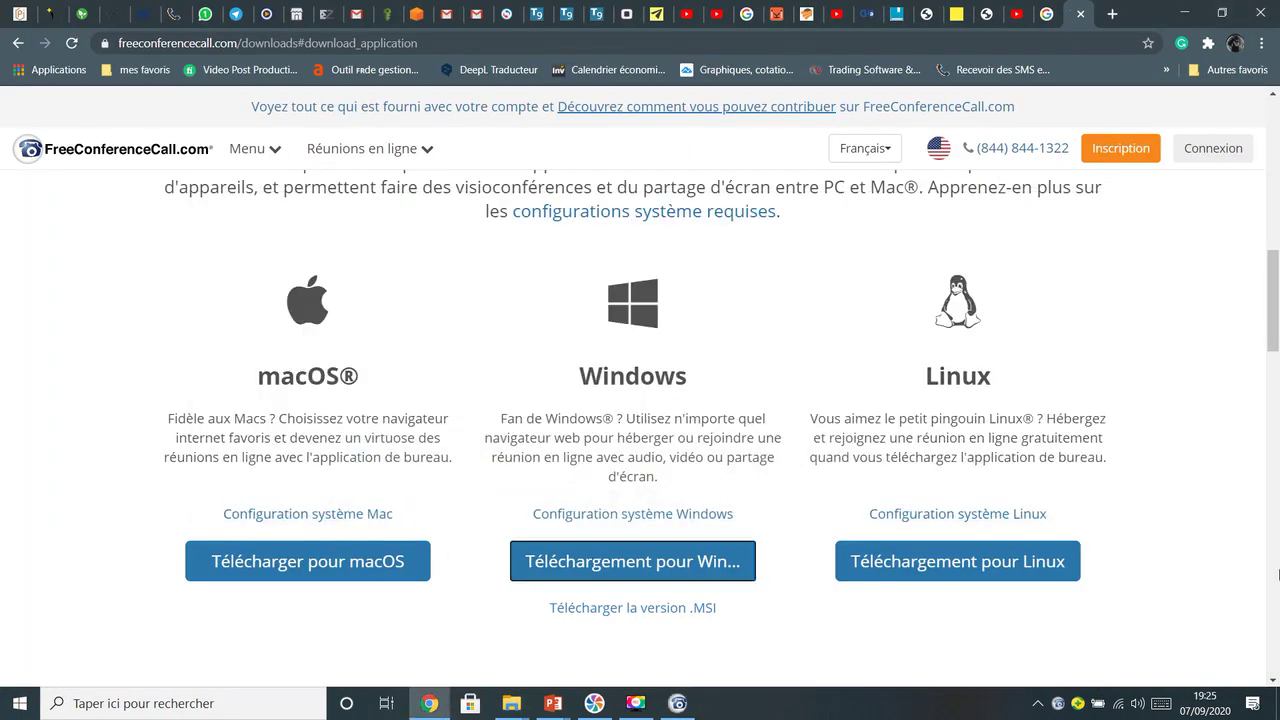
pyautogui.scroll(10, 1277, 316)
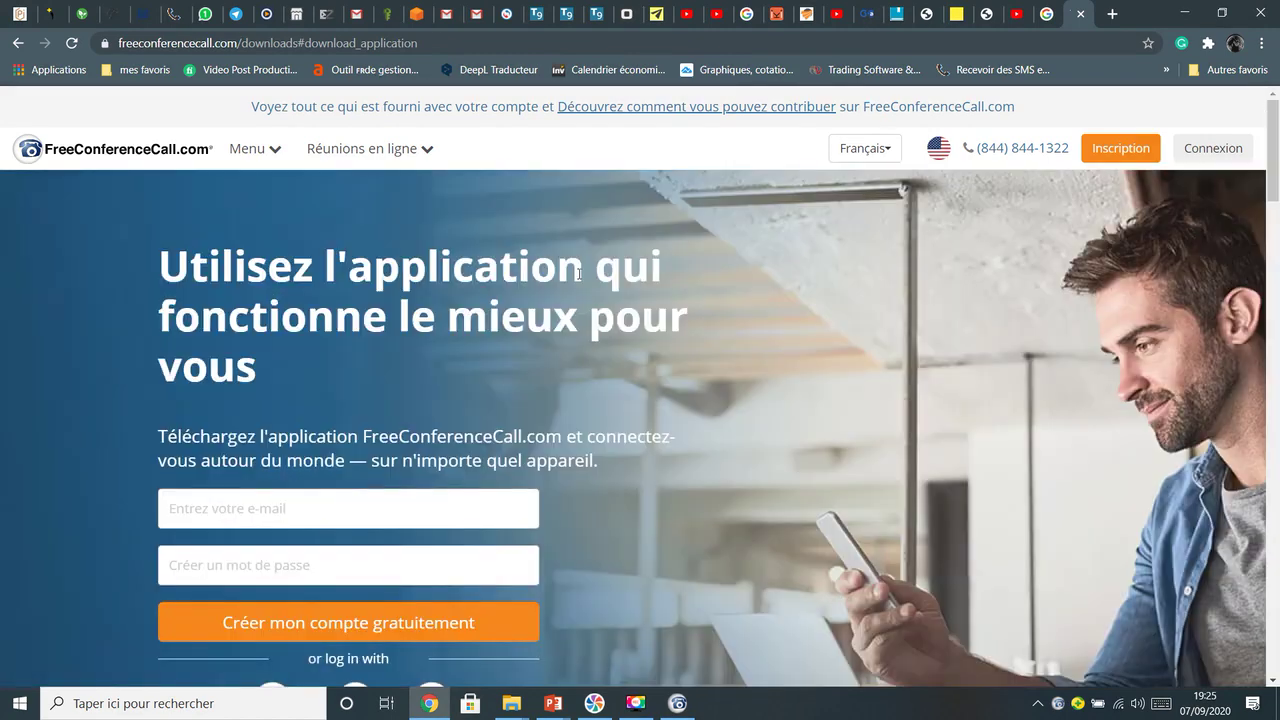
pyautogui.click(110, 152)
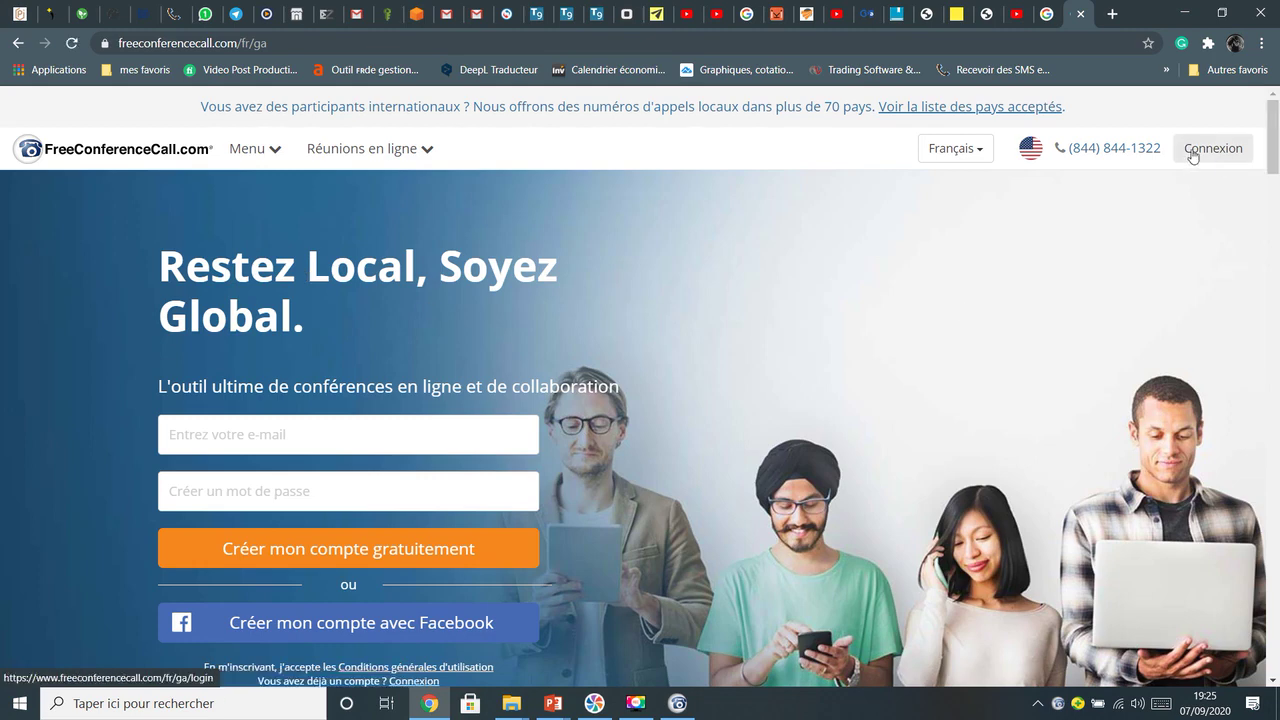
pyautogui.click(1213, 150)
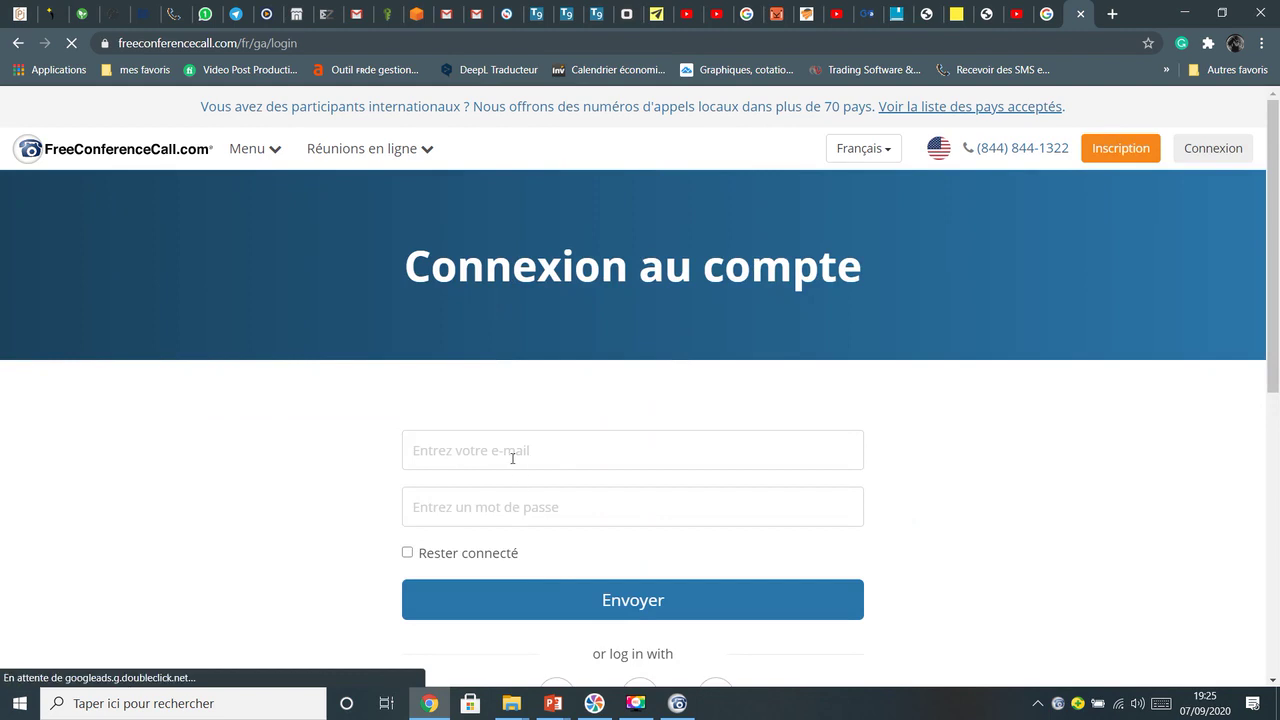
# Log in with the saved account e-mail address and the account password
pyautogui.click(512, 454)
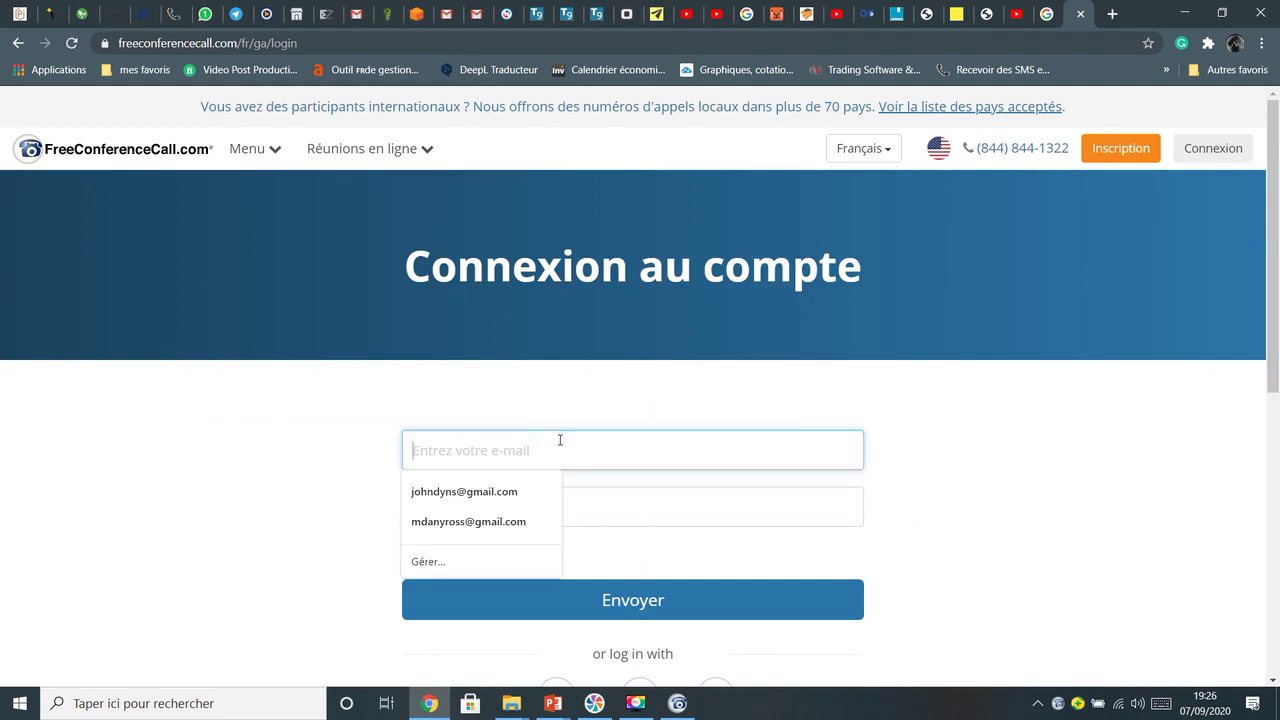
pyautogui.click(500, 491)
pyautogui.click(540, 515)
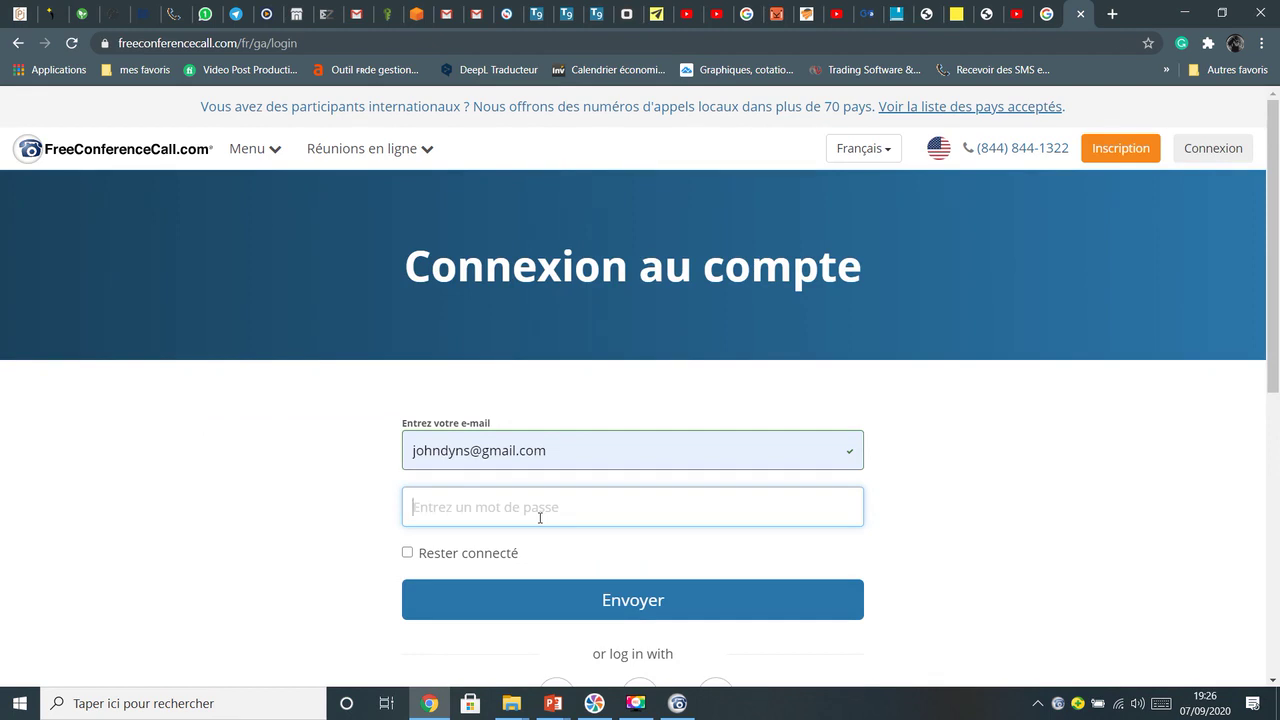
pyautogui.write('••••••')
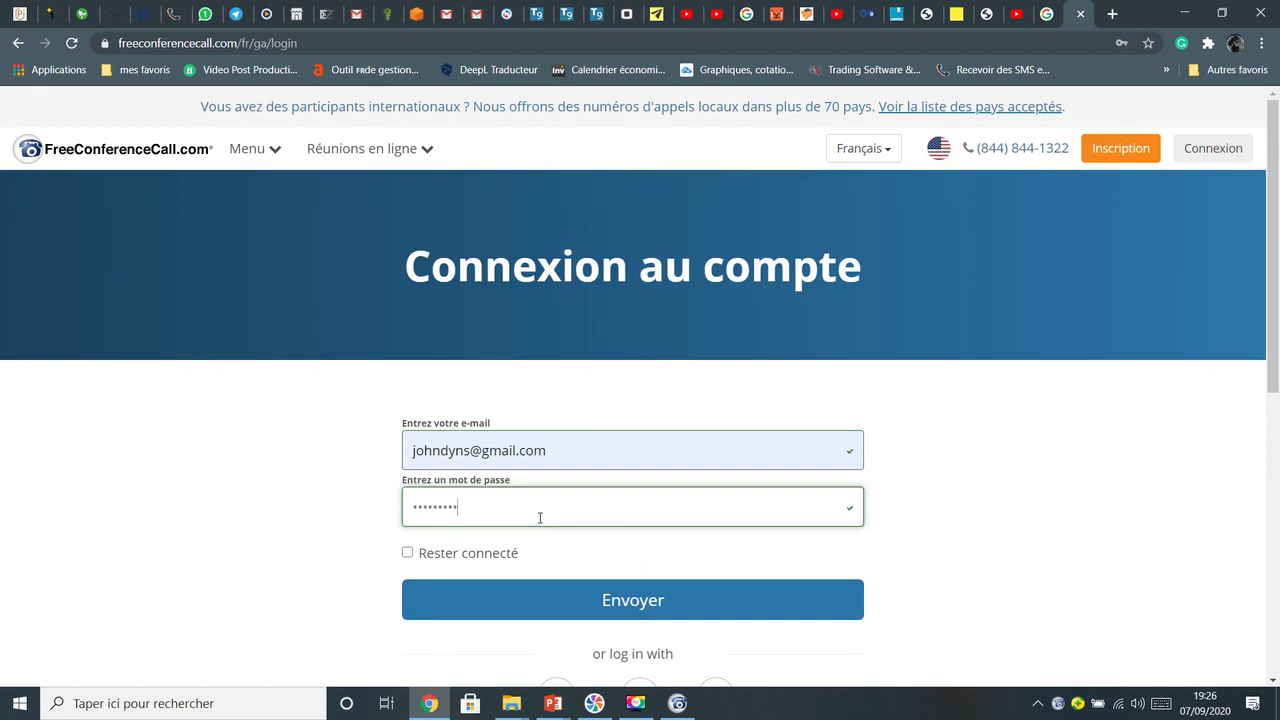
pyautogui.write('•••')
pyautogui.click(604, 602)
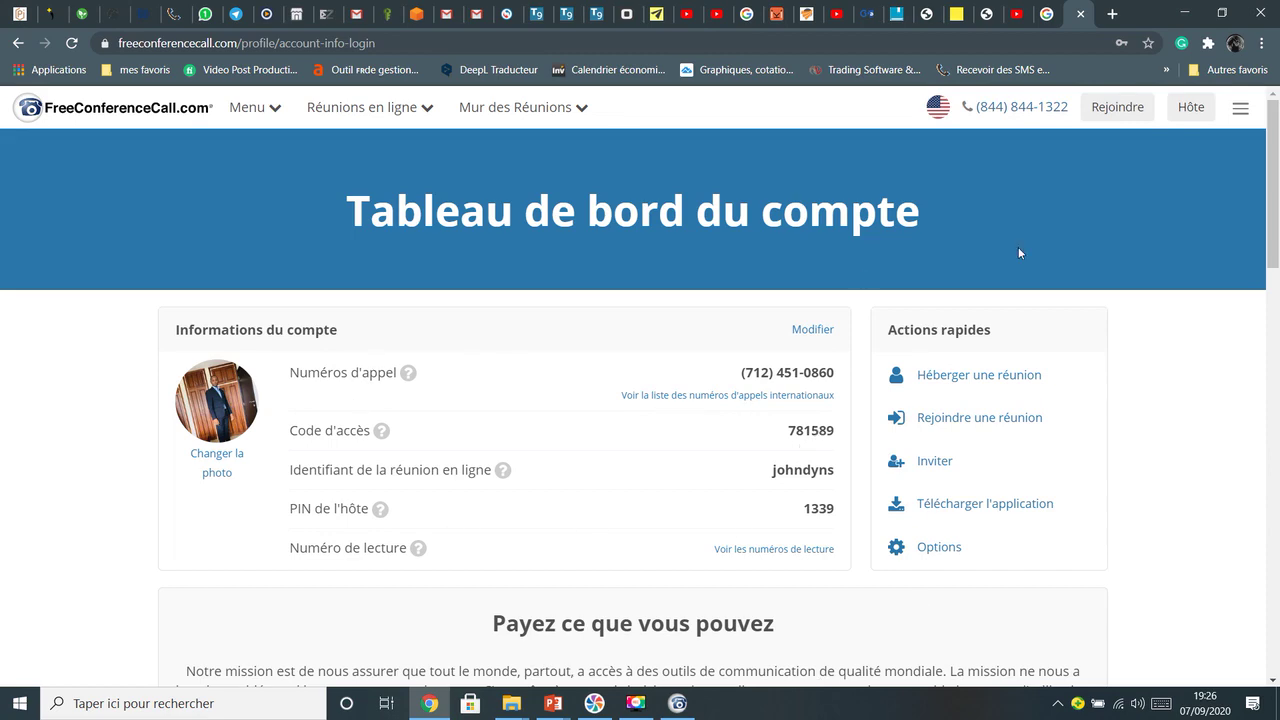
# Review the dashboard's pricing and 'Surclassement du compte' options, then edit Informations du compte
pyautogui.moveTo(1273, 165); pyautogui.dragTo(1276, 310)
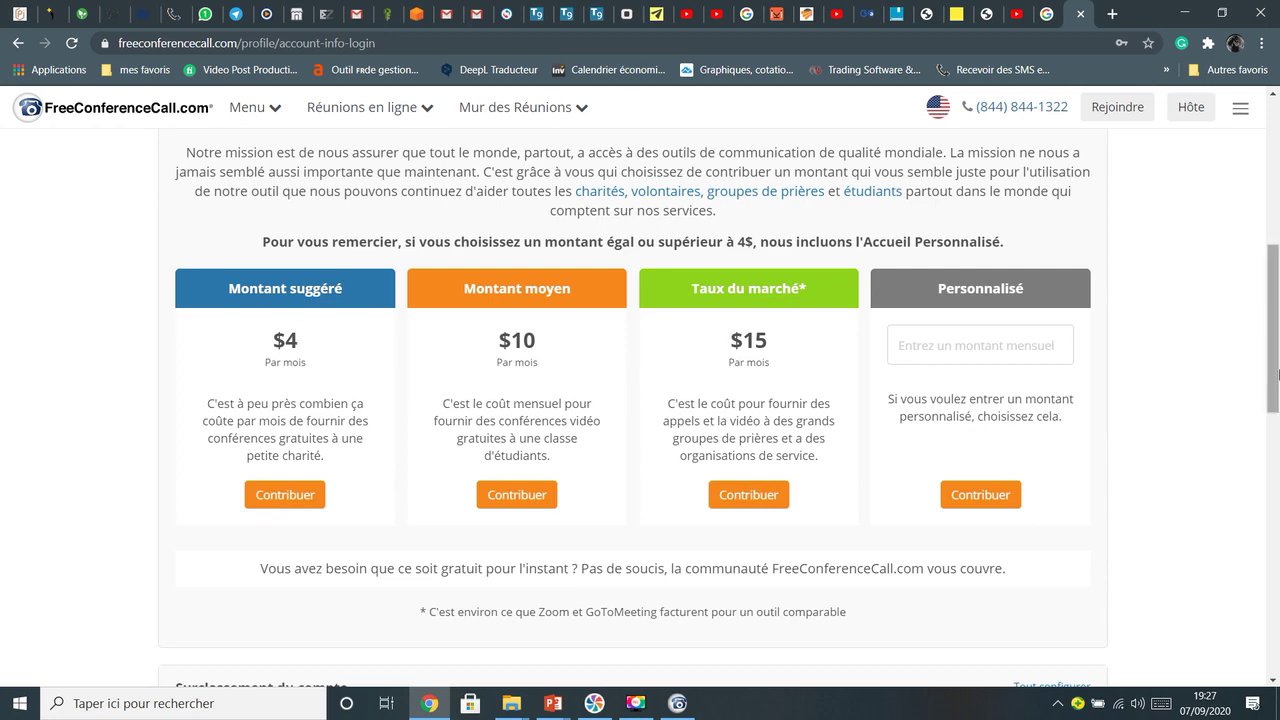
pyautogui.click(1278, 508)
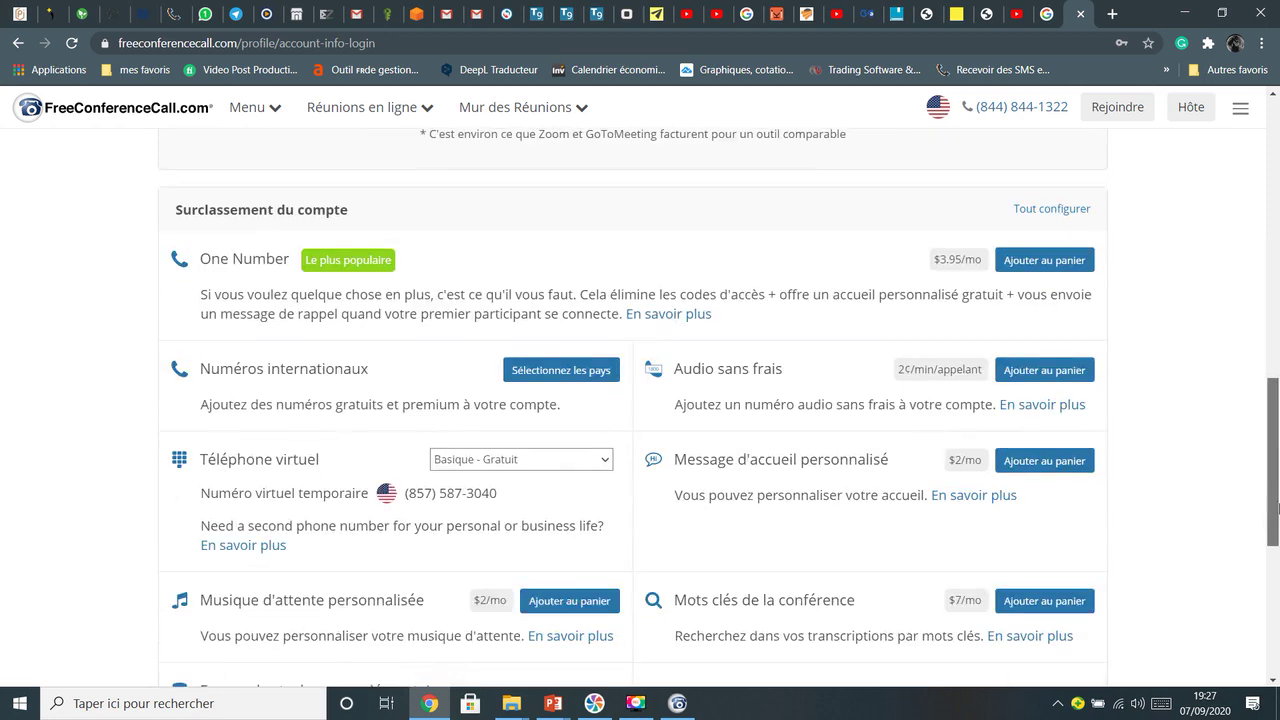
pyautogui.moveTo(1278, 508); pyautogui.dragTo(1278, 516)
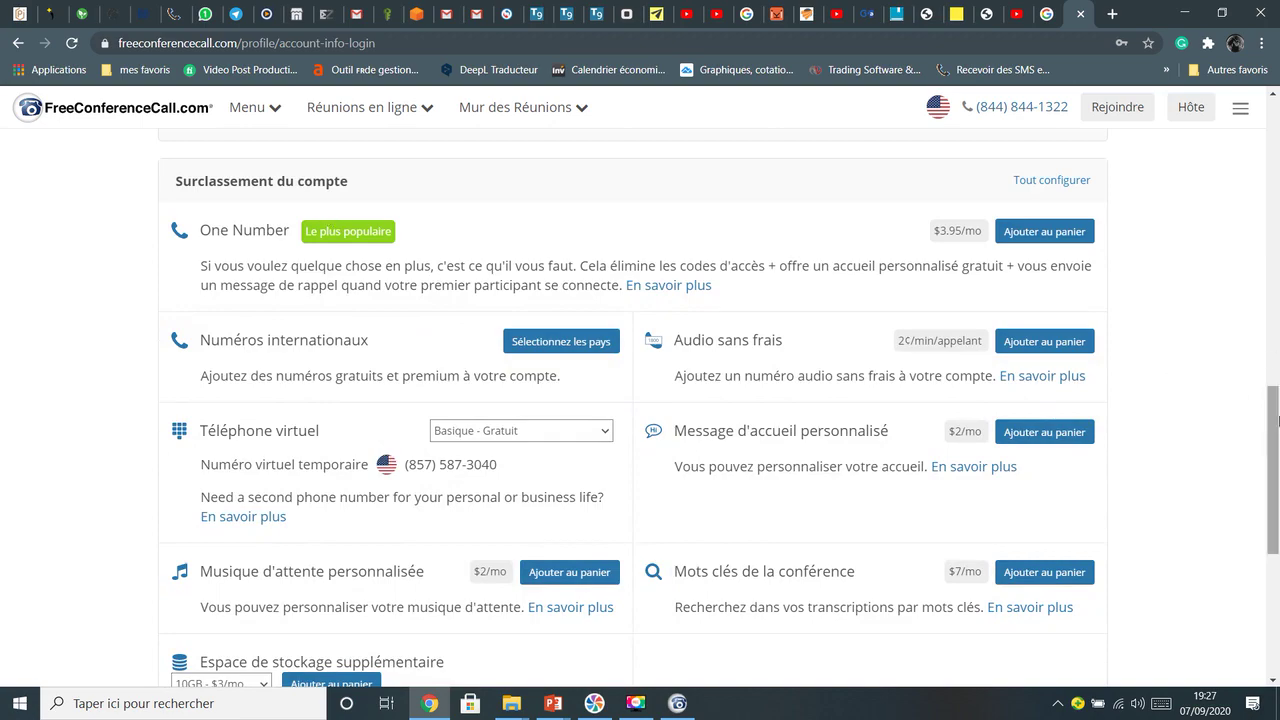
pyautogui.moveTo(1278, 421); pyautogui.dragTo(1278, 340)
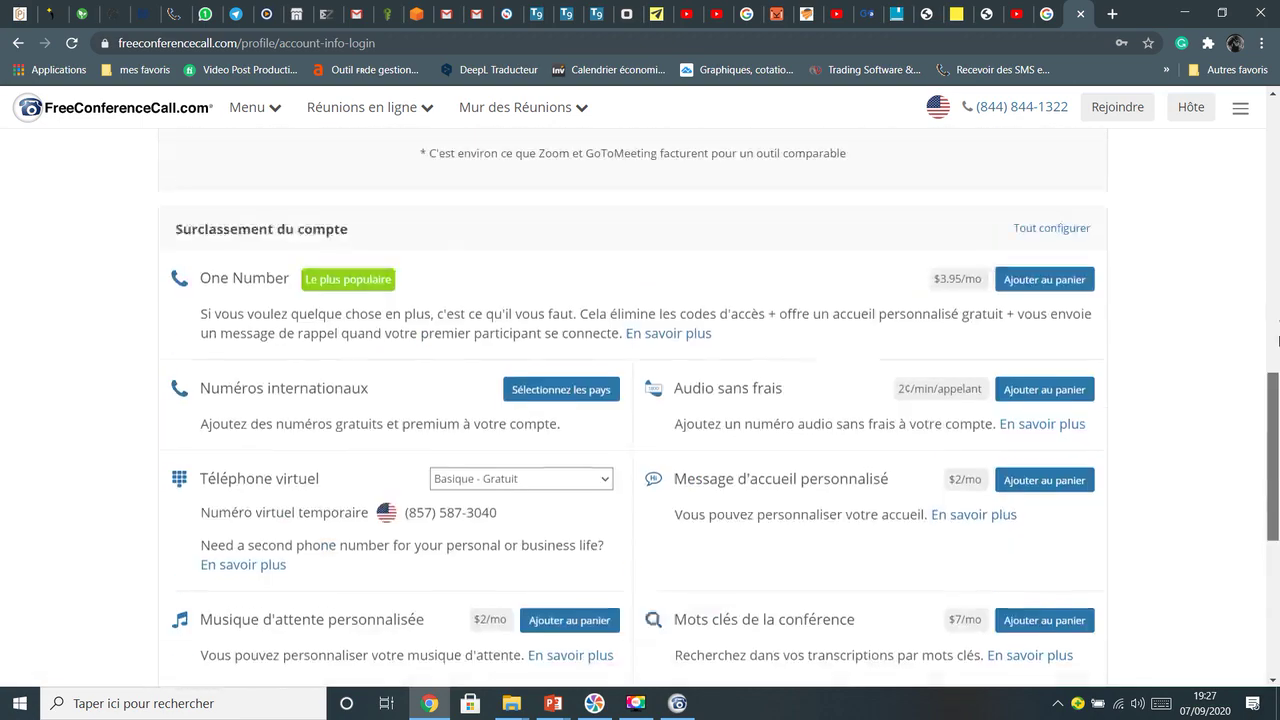
pyautogui.scroll(10, 1278, 340)
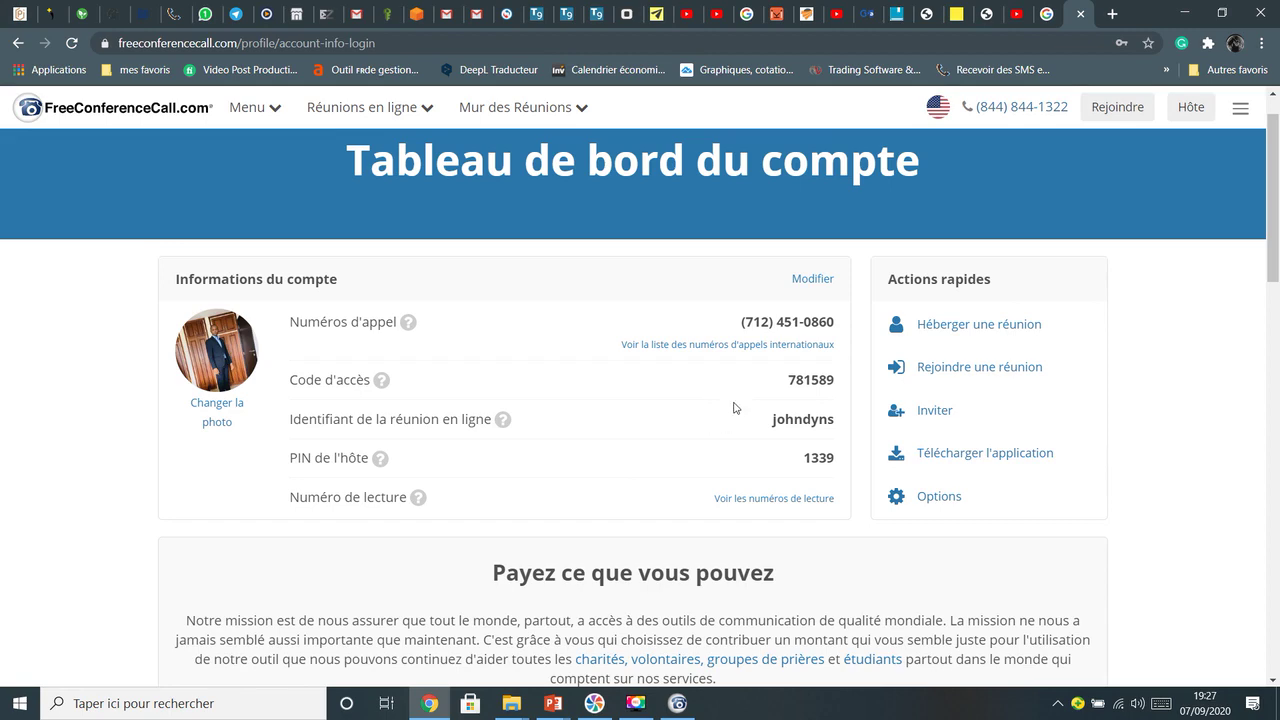
pyautogui.click(812, 279)
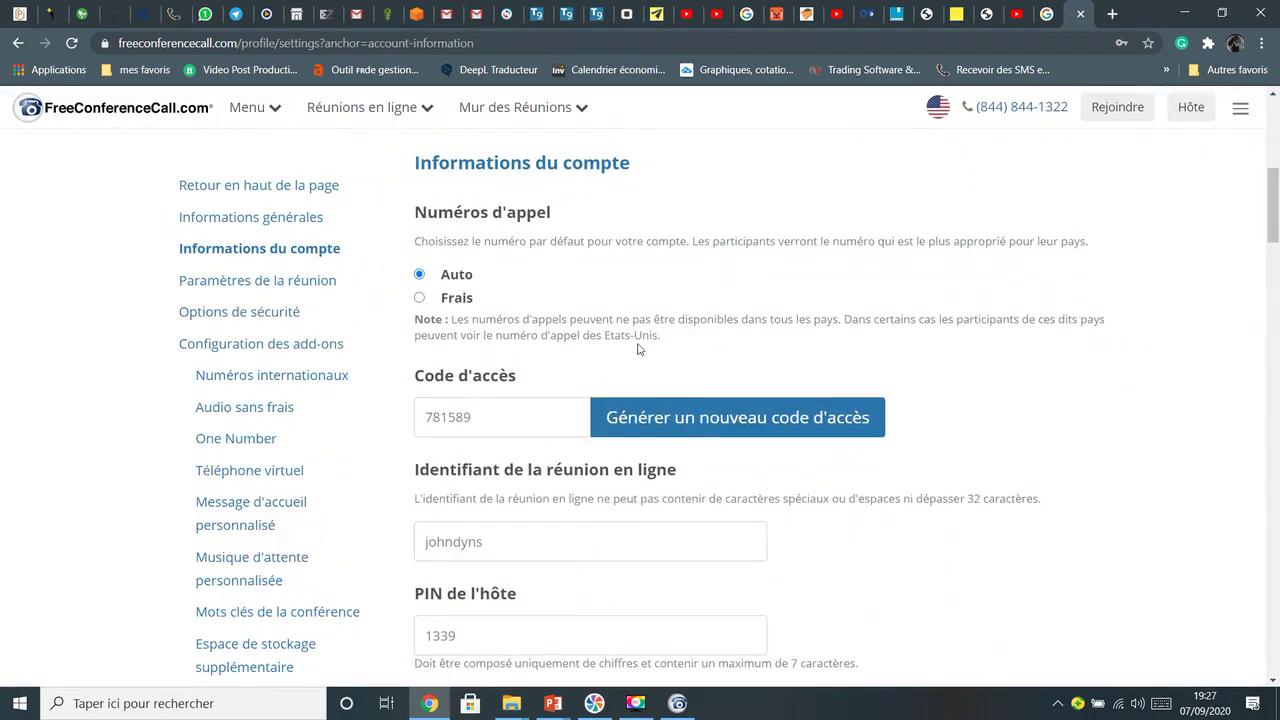
# Browse the Options page and check the Téléphone virtuel plans, keeping Basique - Gratuit
pyautogui.moveTo(1276, 242); pyautogui.dragTo(1276, 232)
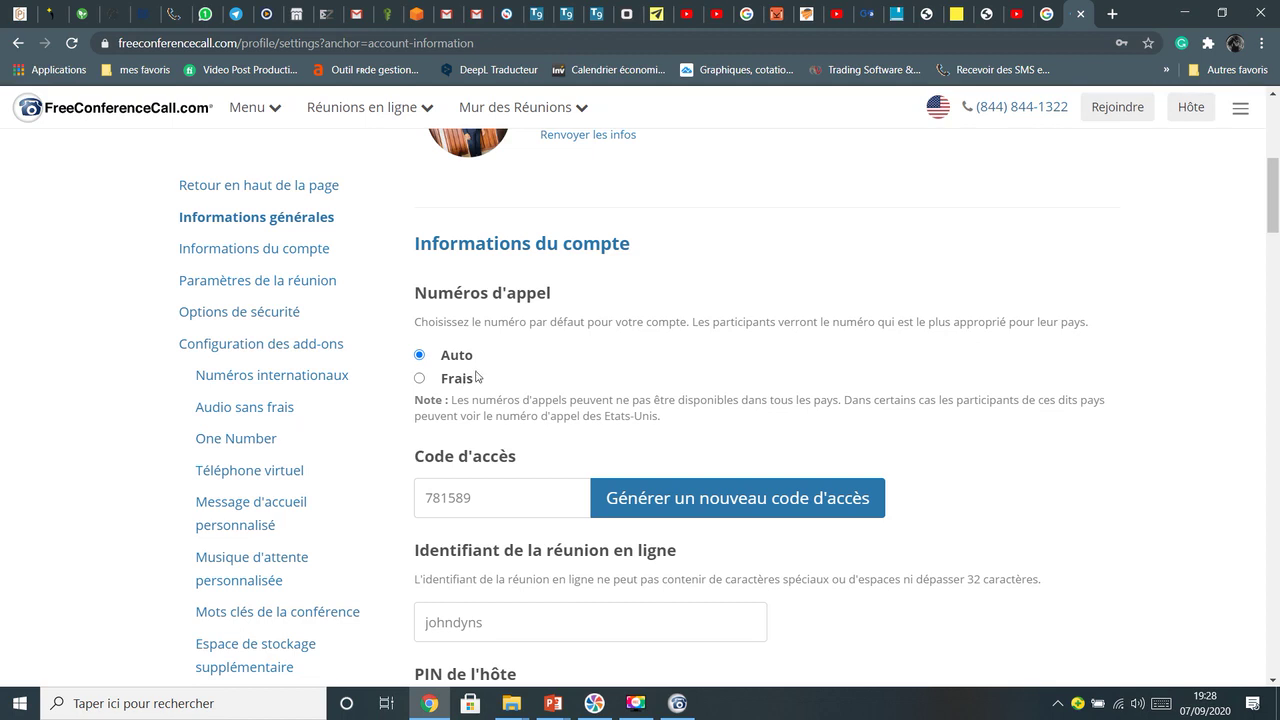
pyautogui.scroll(-1, 995, 352)
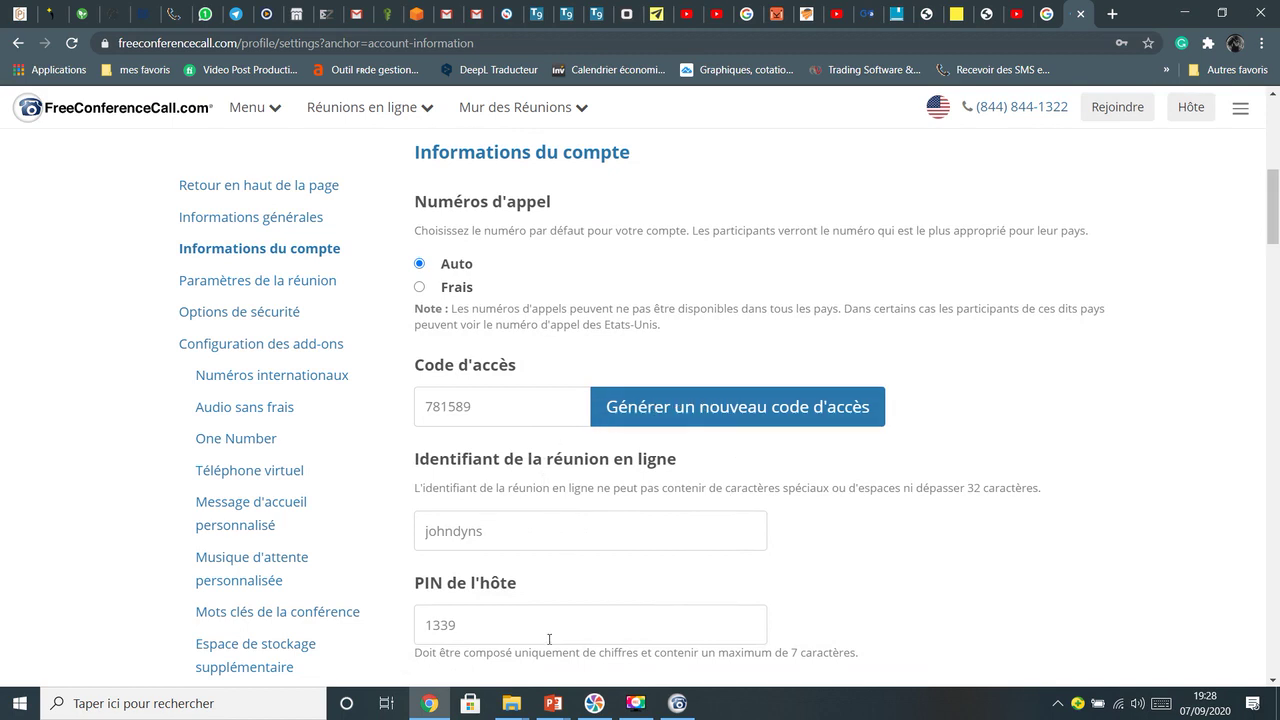
pyautogui.scroll(-2, 961, 335)
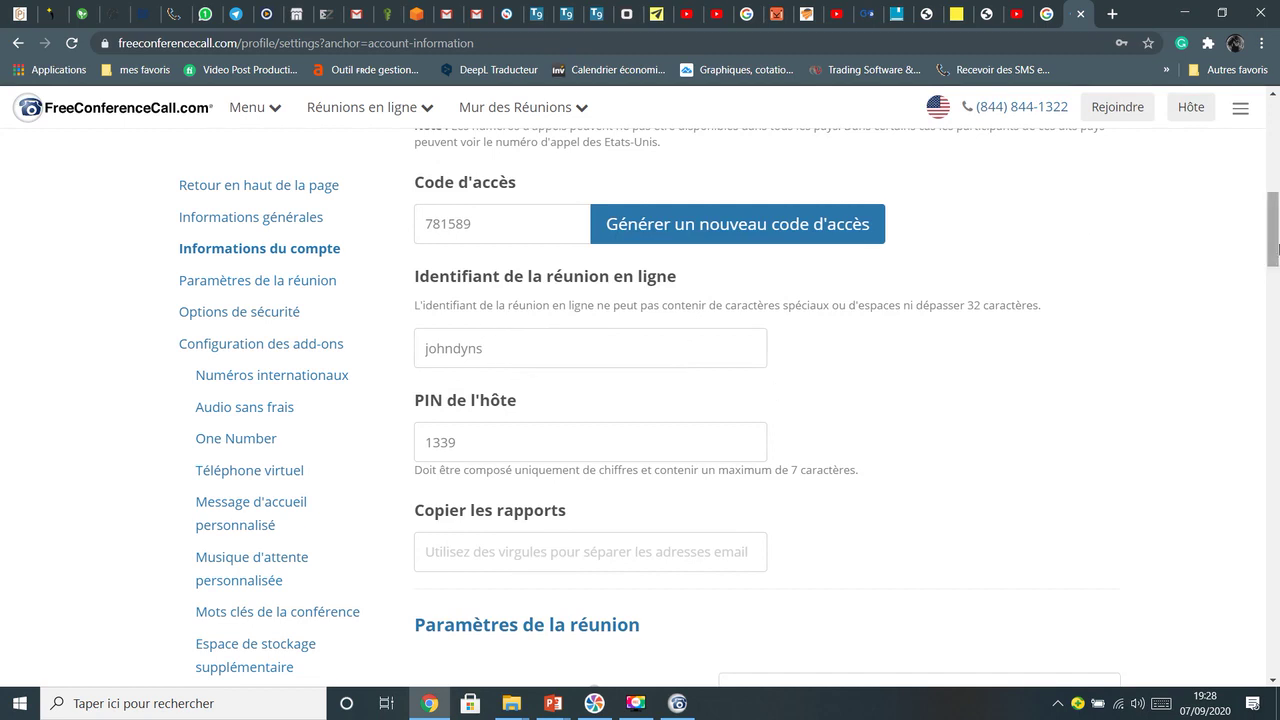
pyautogui.scroll(-2, 548, 380)
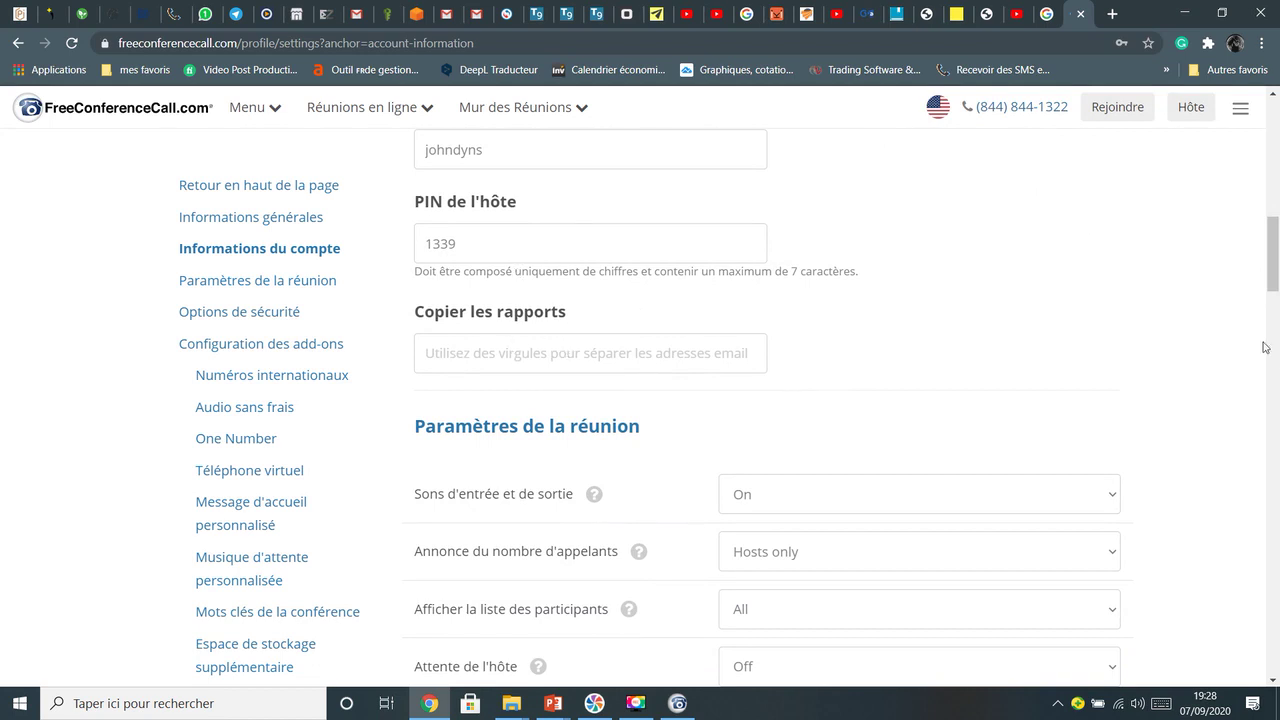
pyautogui.moveTo(1276, 265); pyautogui.dragTo(1276, 513)
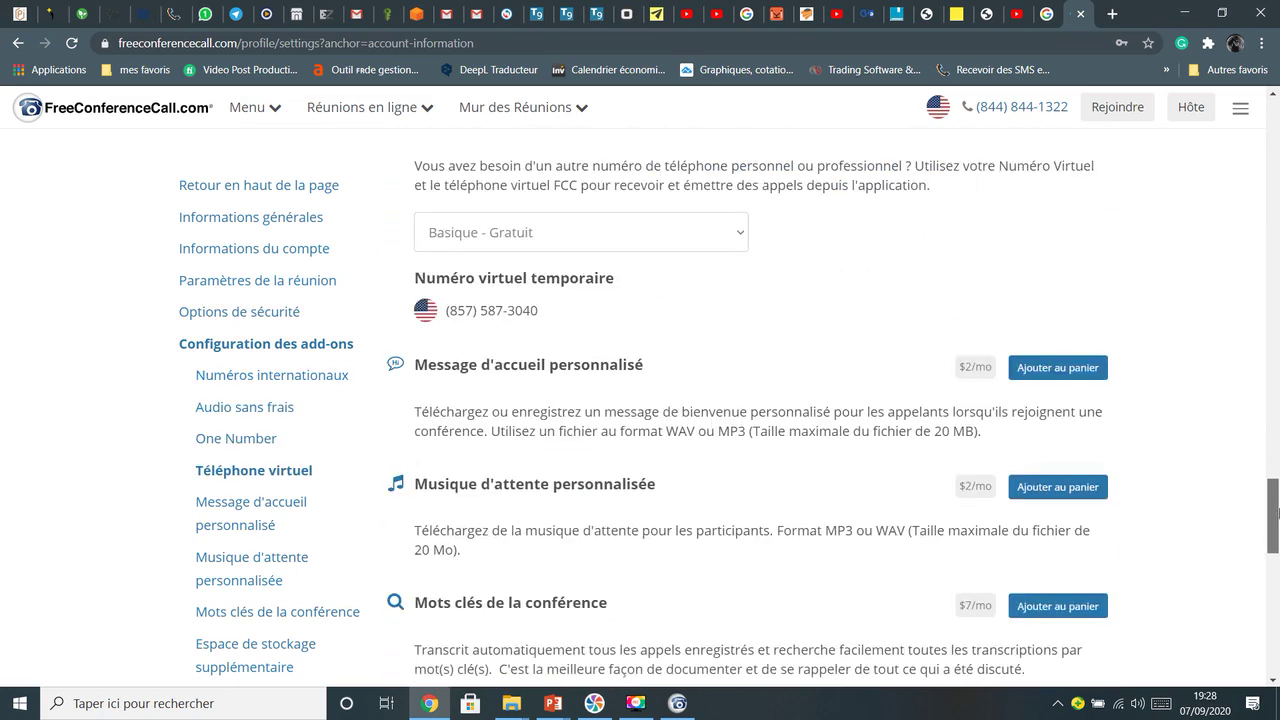
pyautogui.click(743, 232)
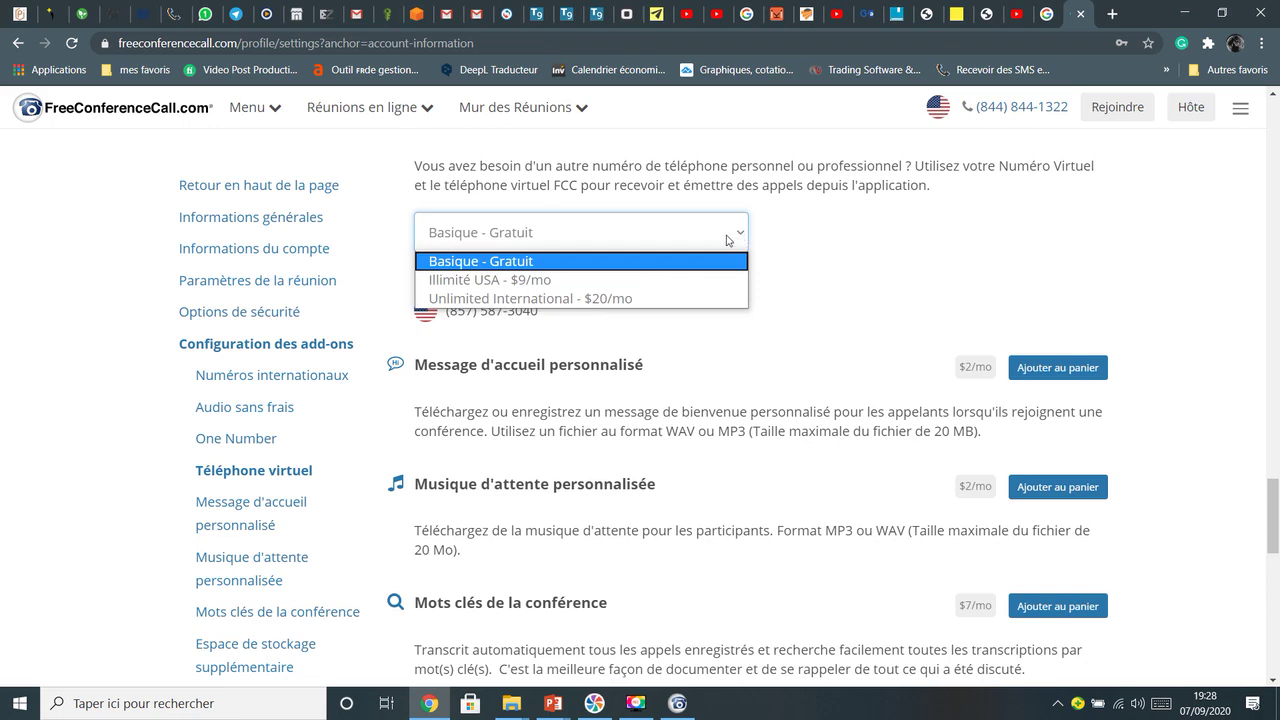
pyautogui.click(743, 236)
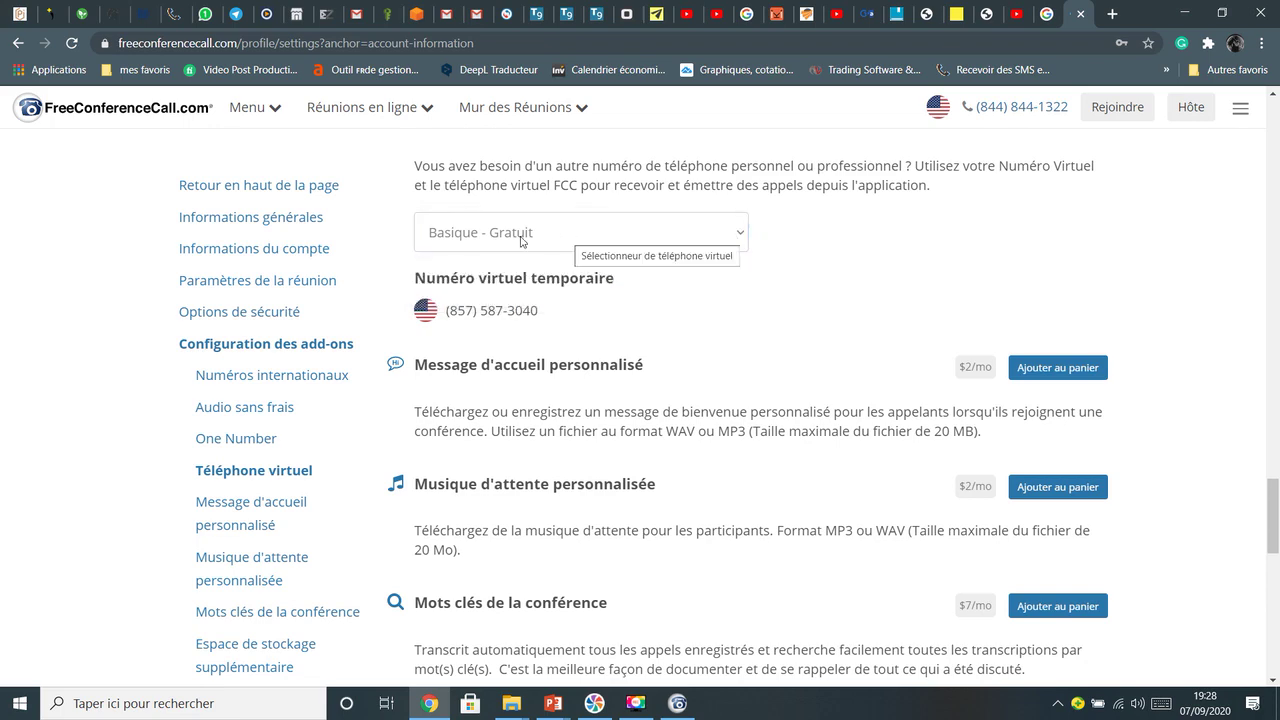
# Return from the settings page to the Tableau de bord du compte via the site logo
pyautogui.moveTo(1276, 508); pyautogui.dragTo(1258, 130)
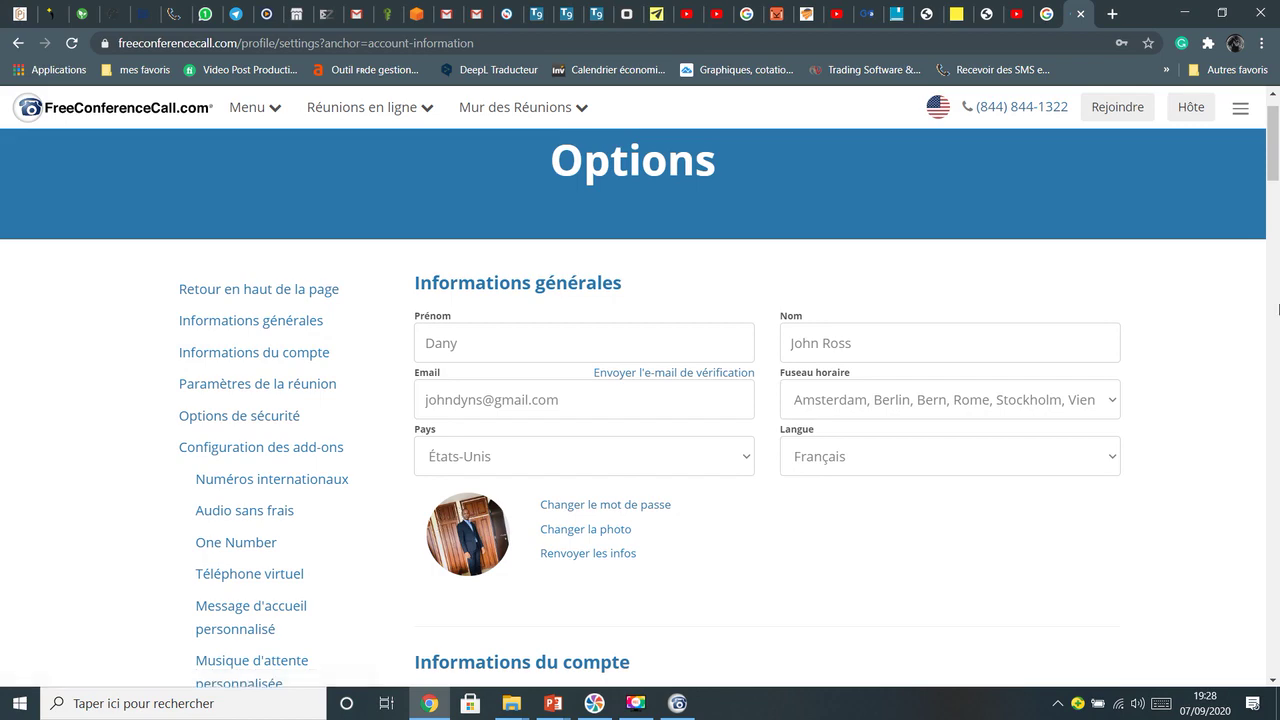
pyautogui.moveTo(1278, 198); pyautogui.dragTo(1277, 657)
pyautogui.scroll(15, 606, 351)
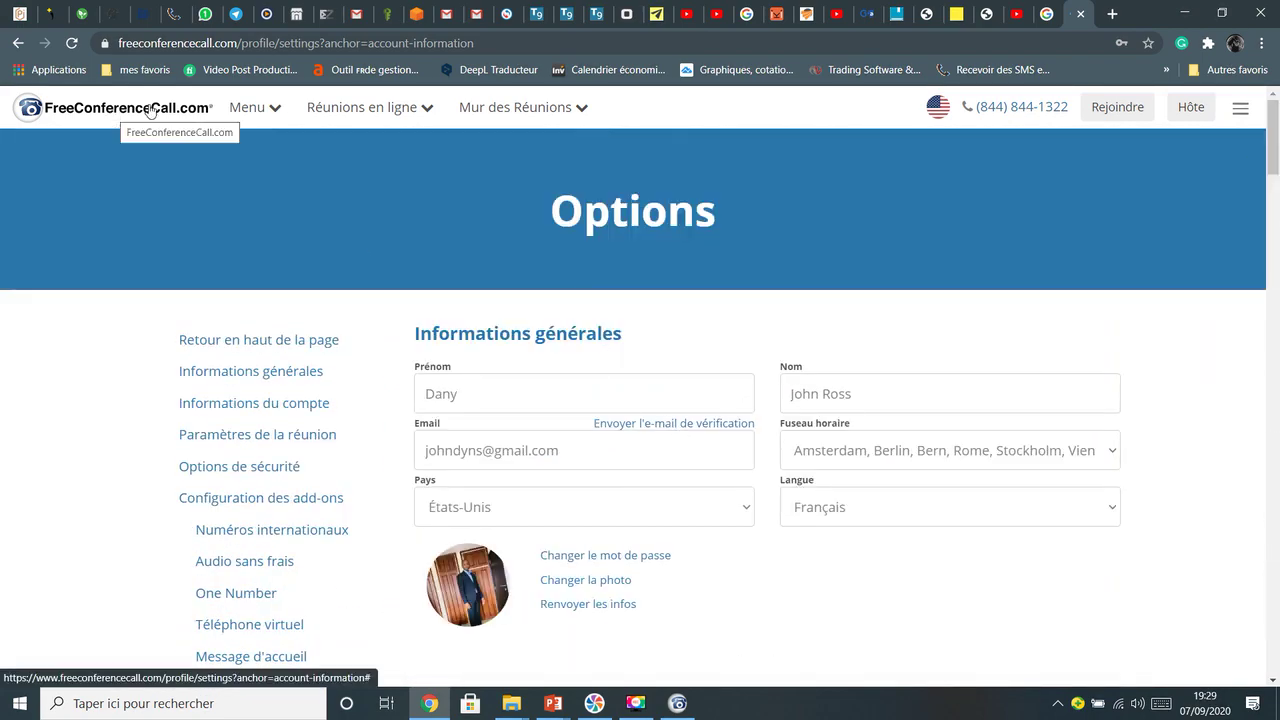
pyautogui.click(168, 110)
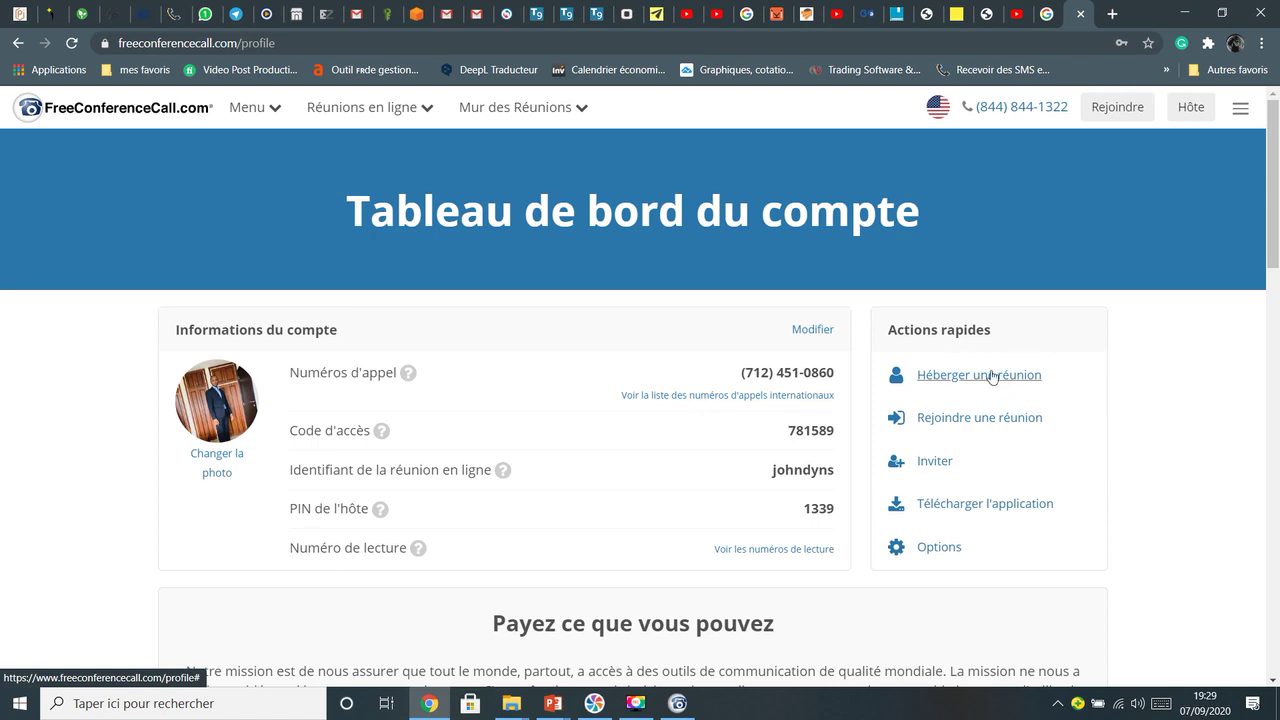
# Go to 'Héberger une réunion' and display the Invitation with dial-in number, access code and join link
pyautogui.click(992, 376)
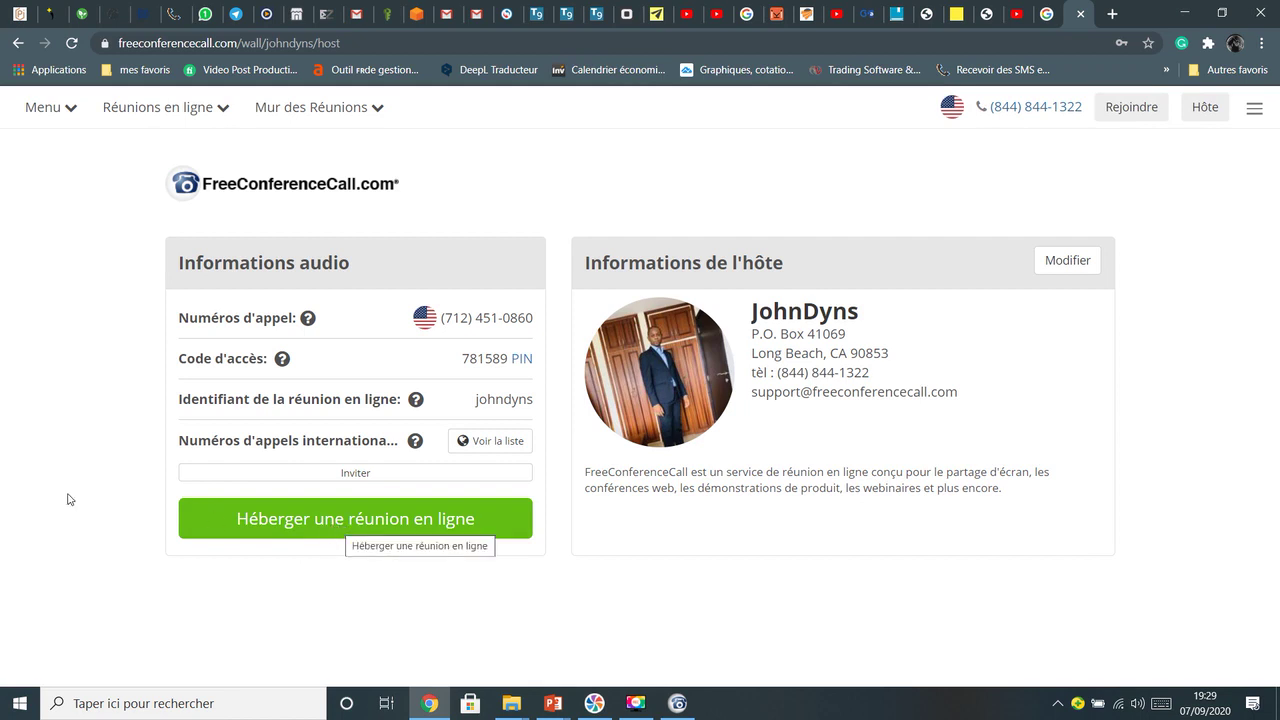
pyautogui.click(356, 476)
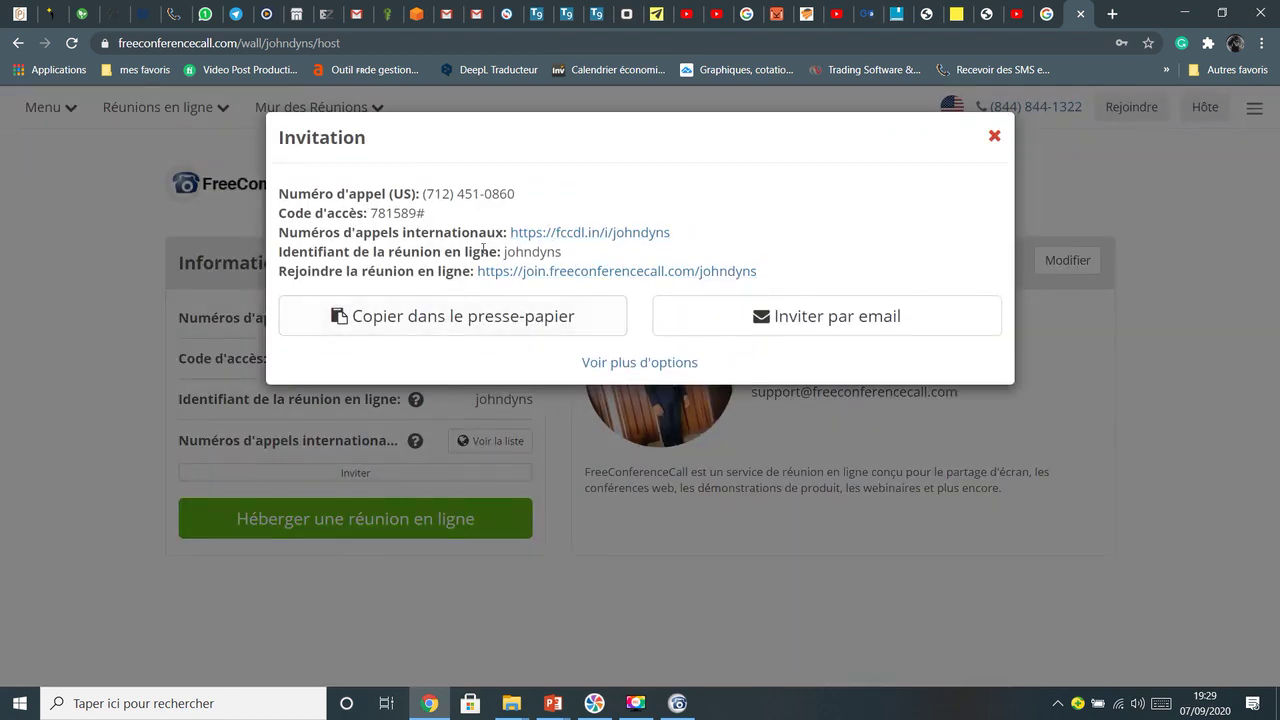
# Copy the meeting invitation to the clipboard and open its 'Rejoindre la réunion en ligne' join link
pyautogui.click(456, 324)
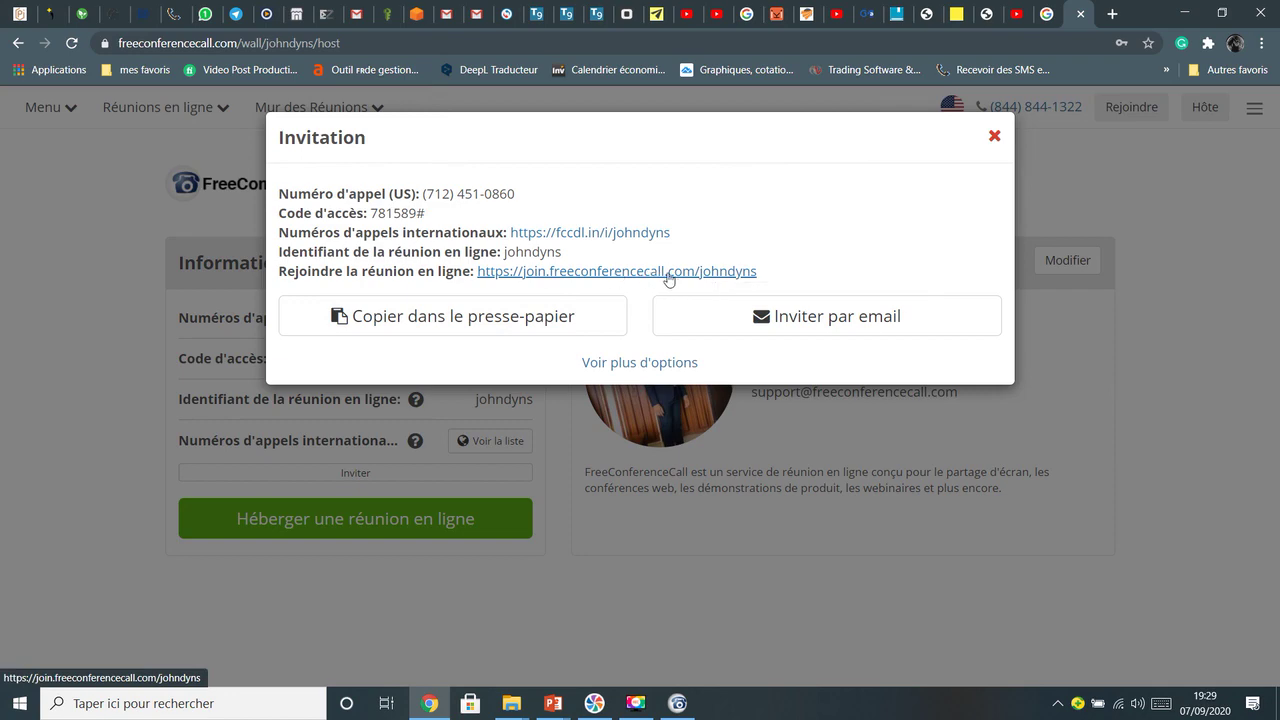
pyautogui.click(680, 702)
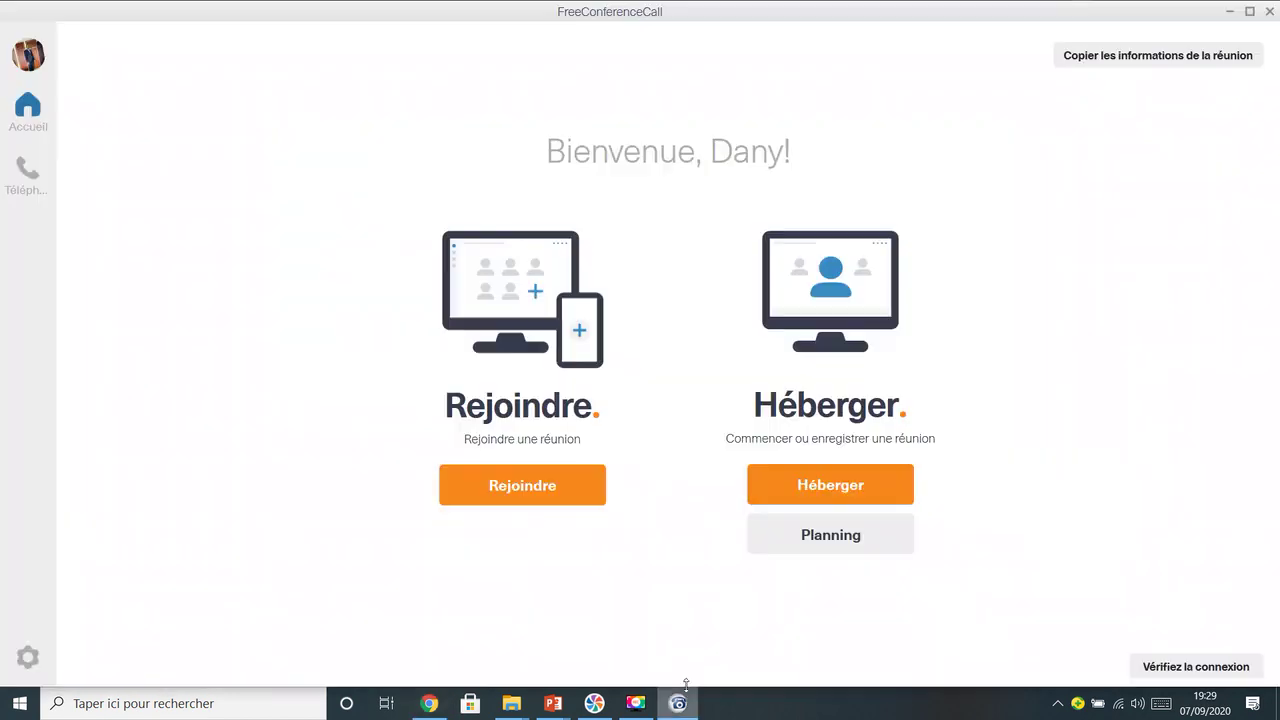
pyautogui.click(429, 703)
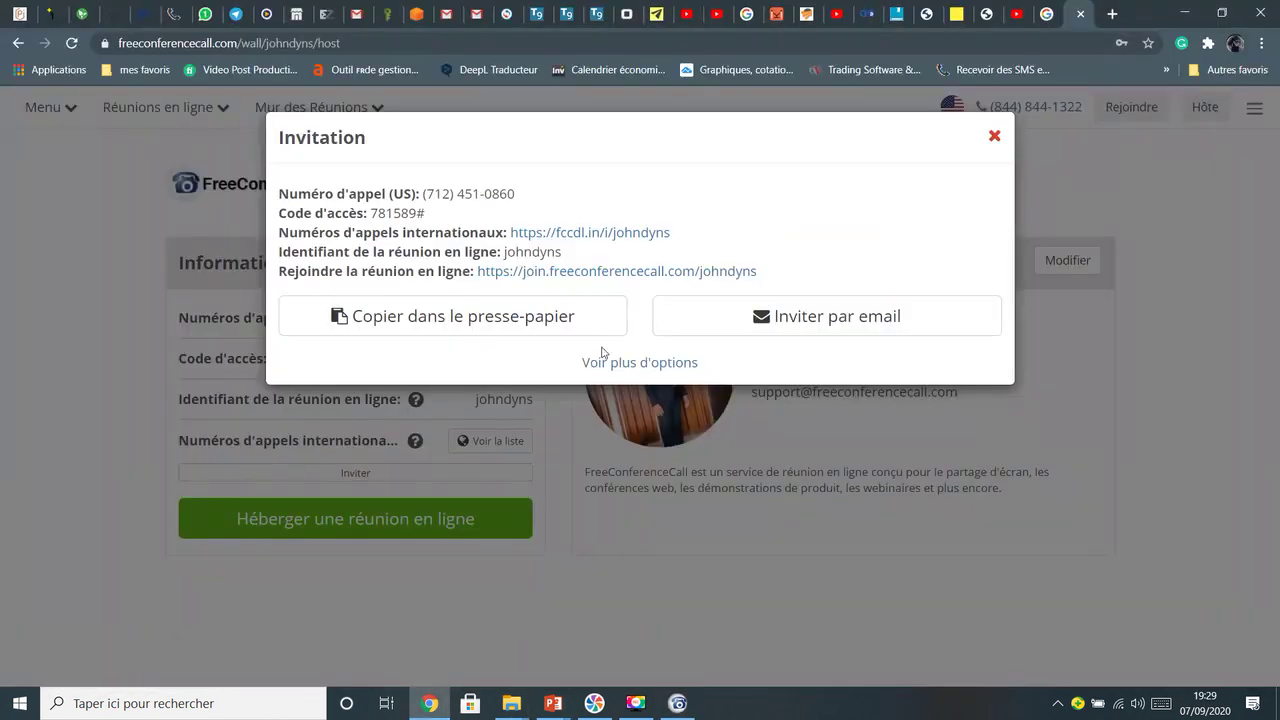
pyautogui.click(650, 272)
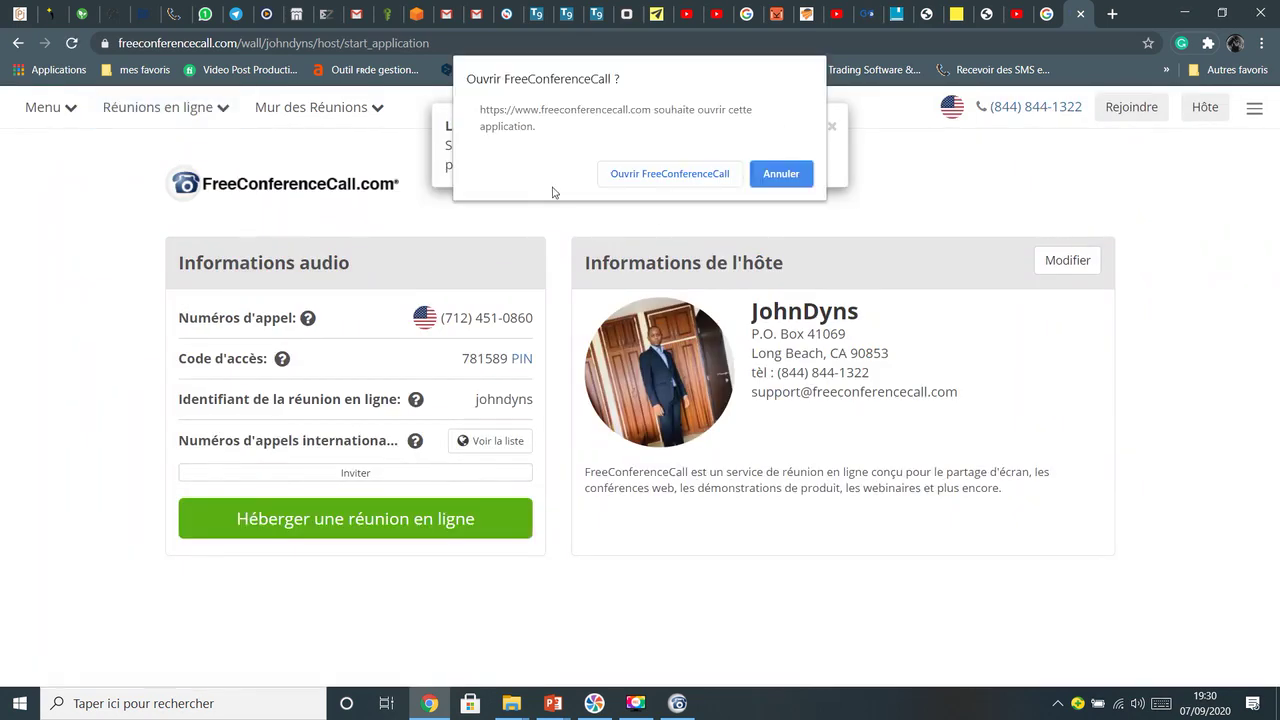
# Let Chrome open FreeConferenceCall, then quit the meeting lobby it shows
pyautogui.click(669, 175)
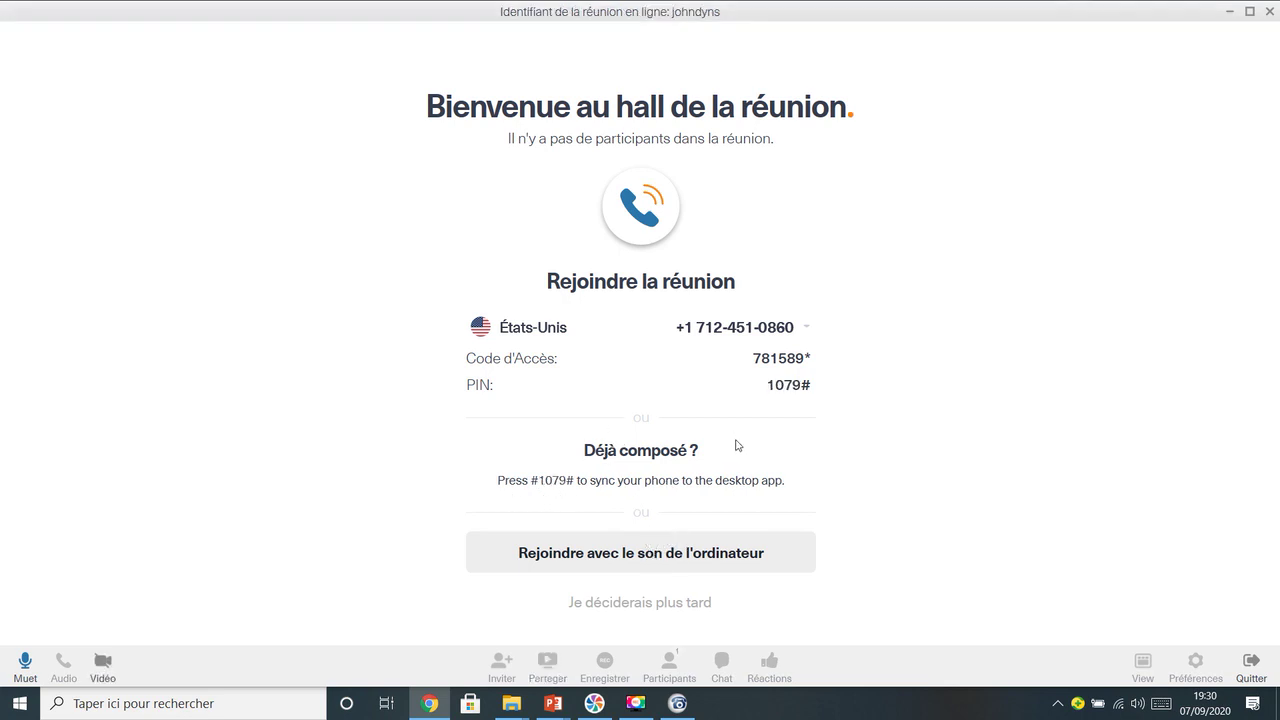
pyautogui.click(1251, 664)
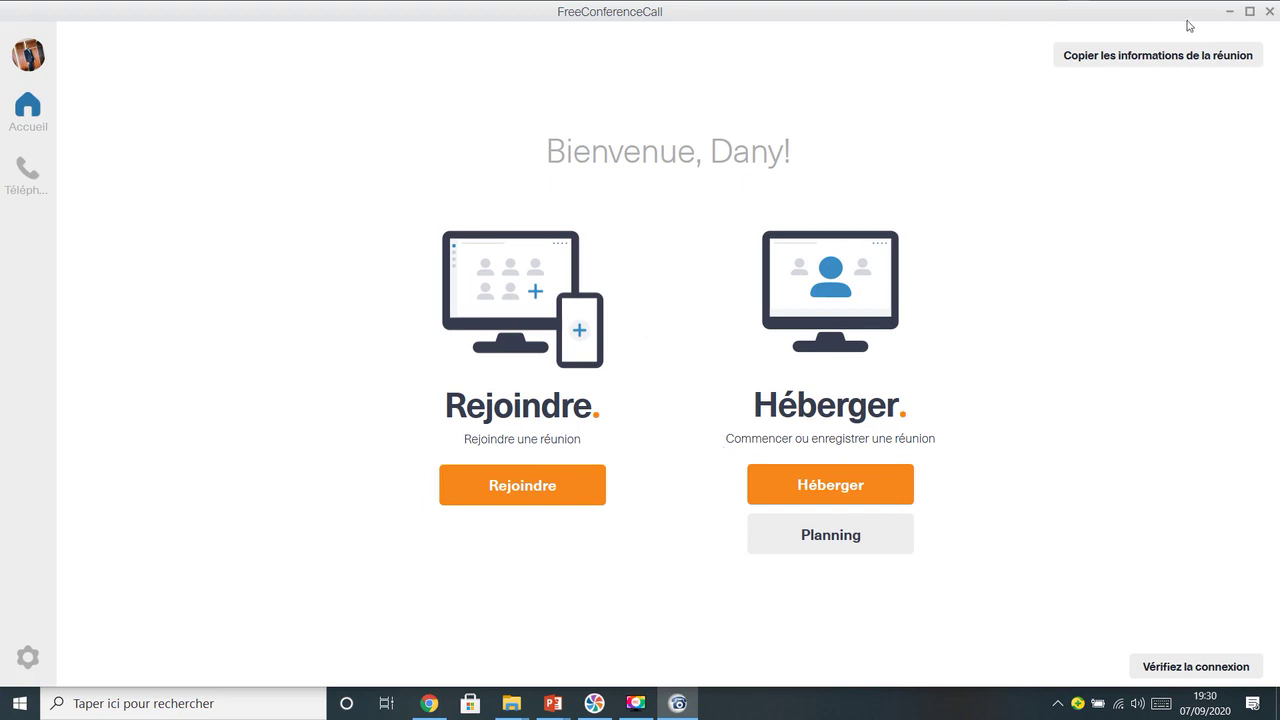
# Minimize the app, go back in Chrome and return to 'Tableau de bord du compte' via Menu
pyautogui.click(1233, 12)
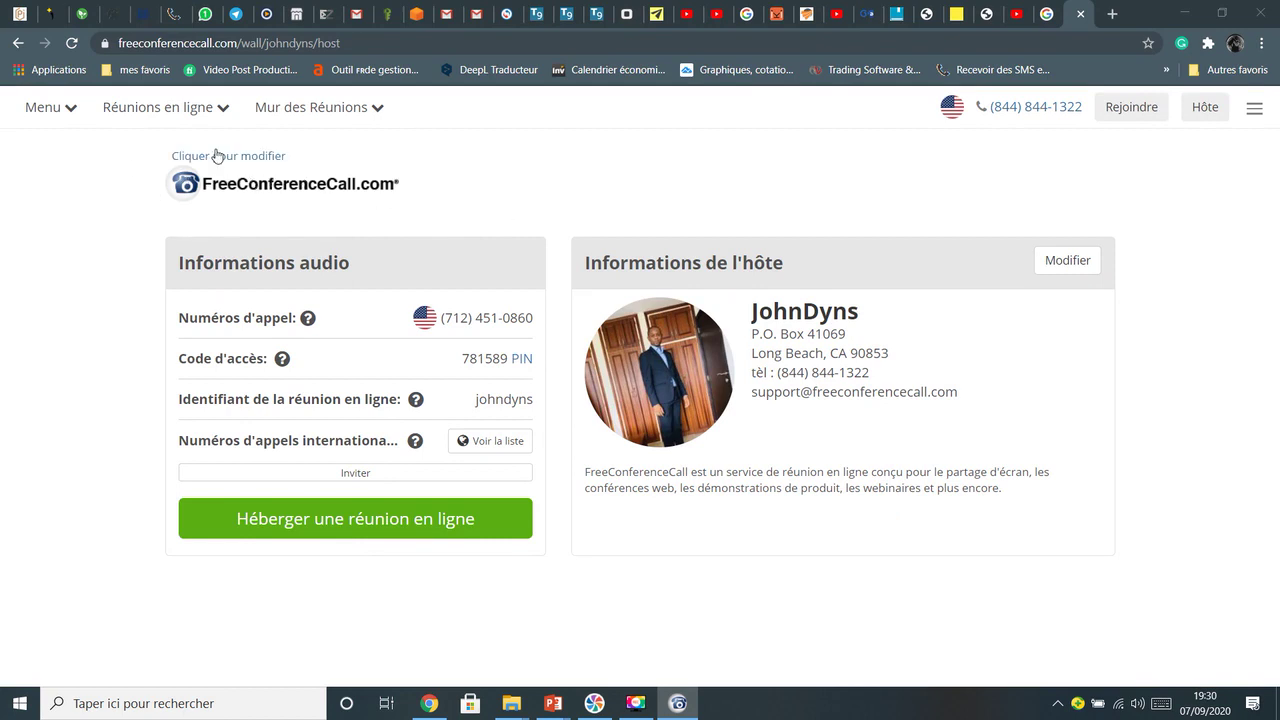
pyautogui.click(18, 44)
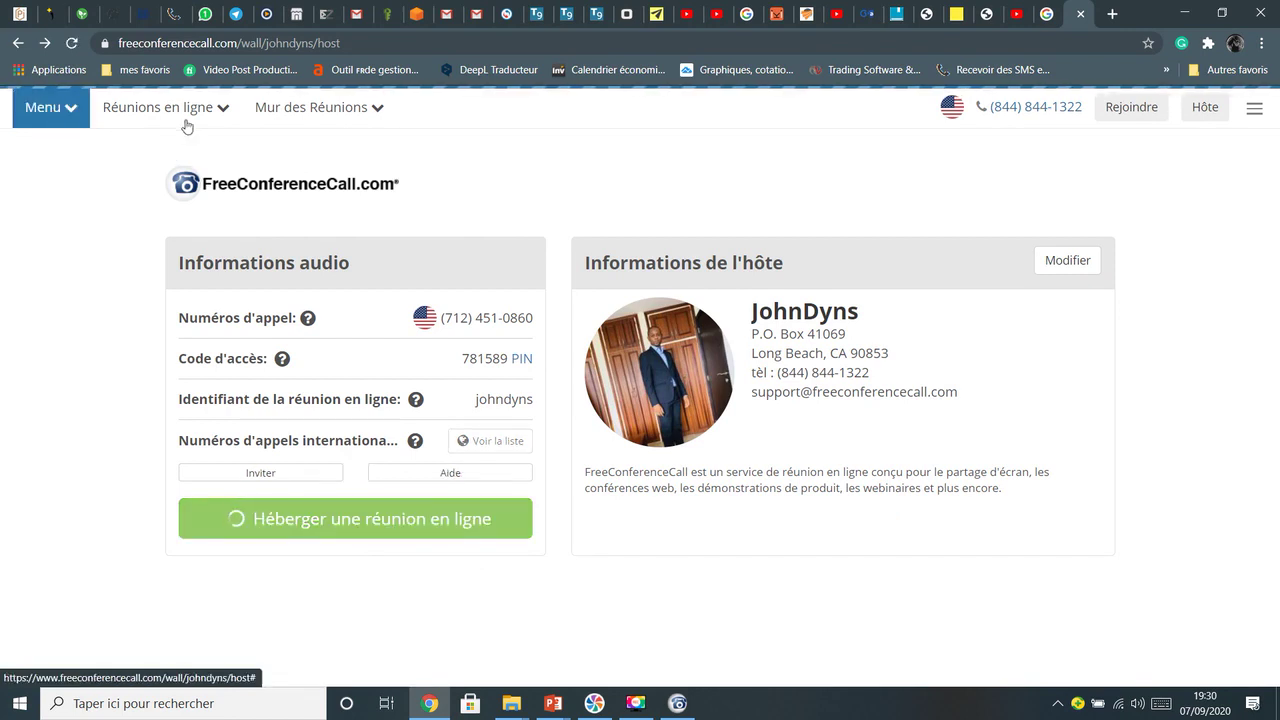
pyautogui.click(78, 117)
pyautogui.click(110, 144)
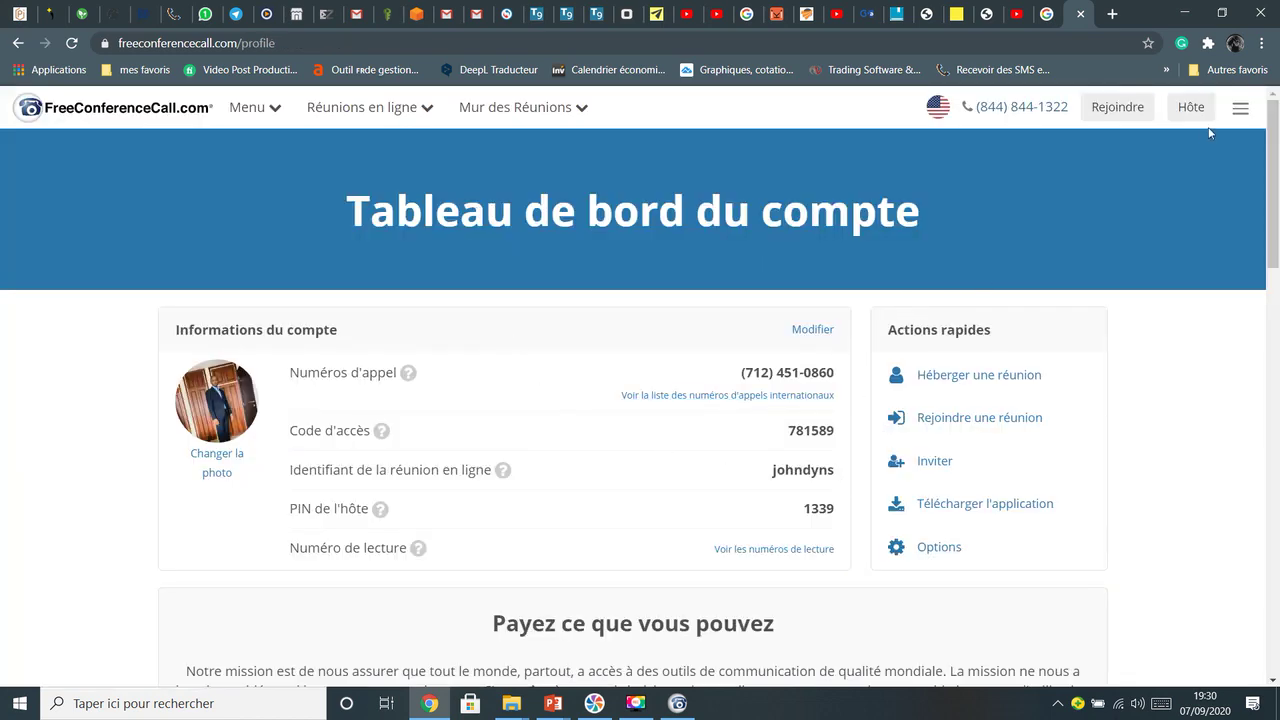
# Open and close the 'Rejoindre une réunion' form, then check the desktop app and return
pyautogui.click(980, 424)
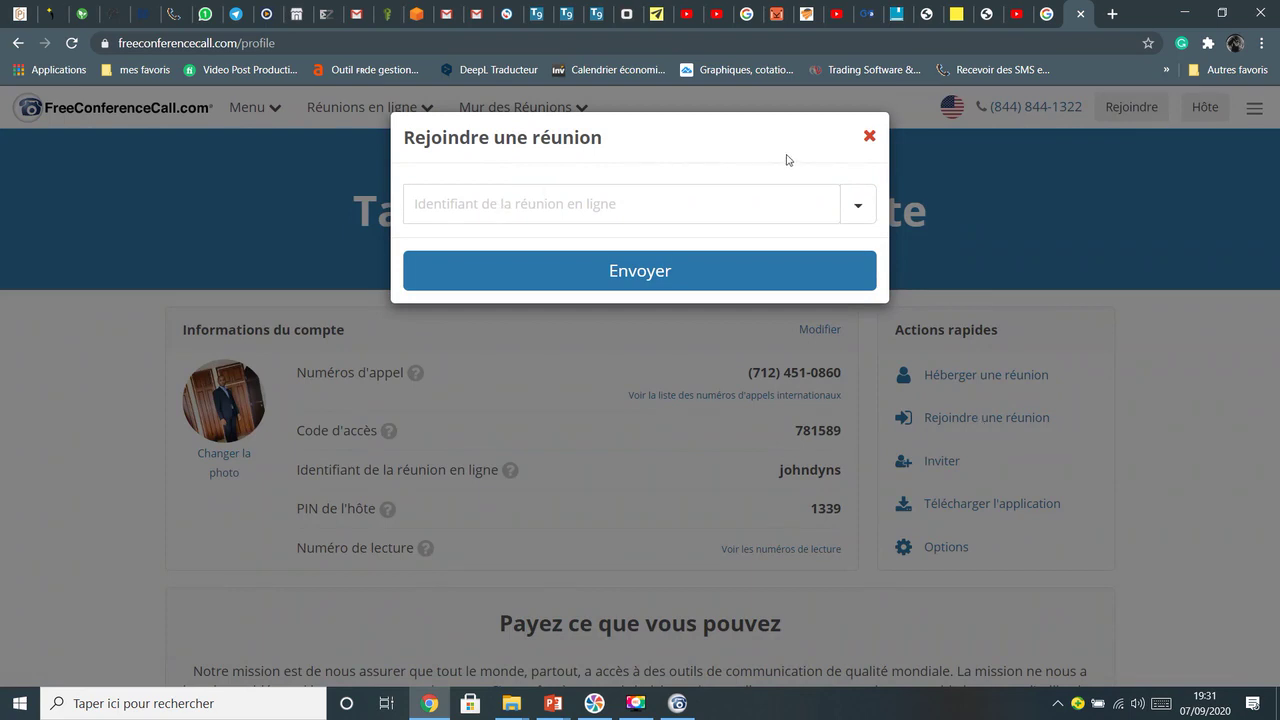
pyautogui.click(869, 135)
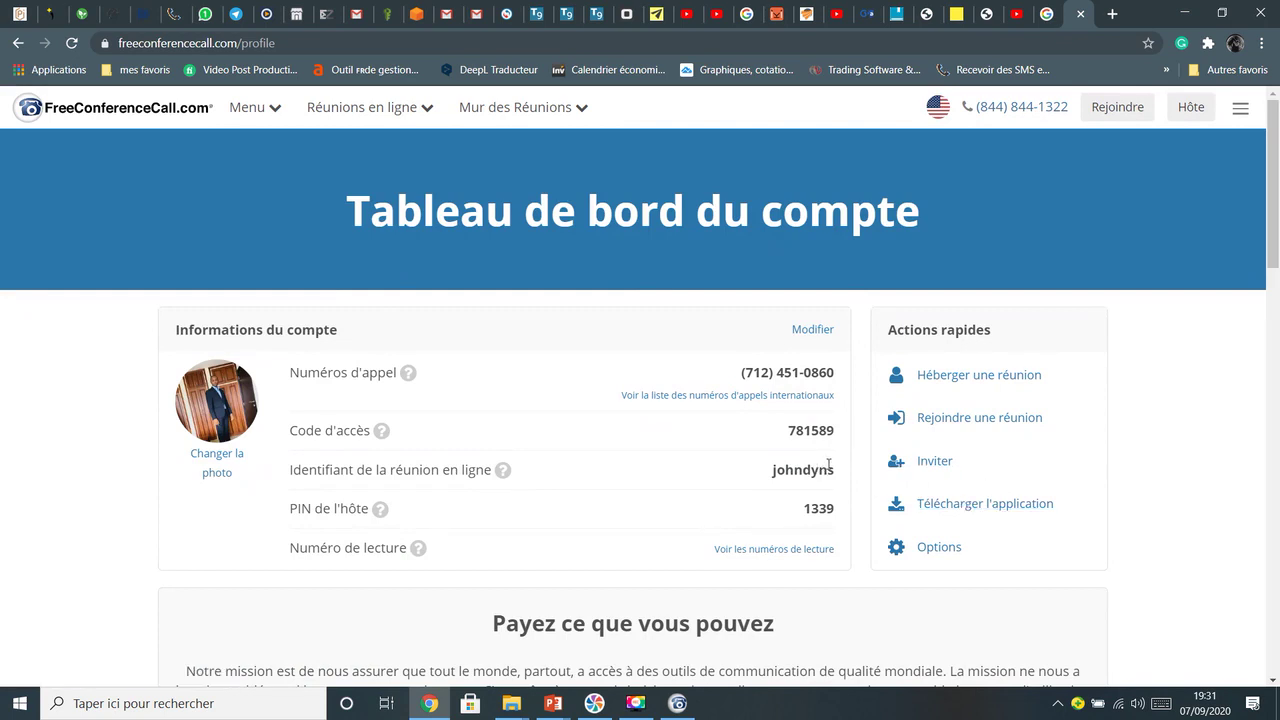
pyautogui.click(680, 706)
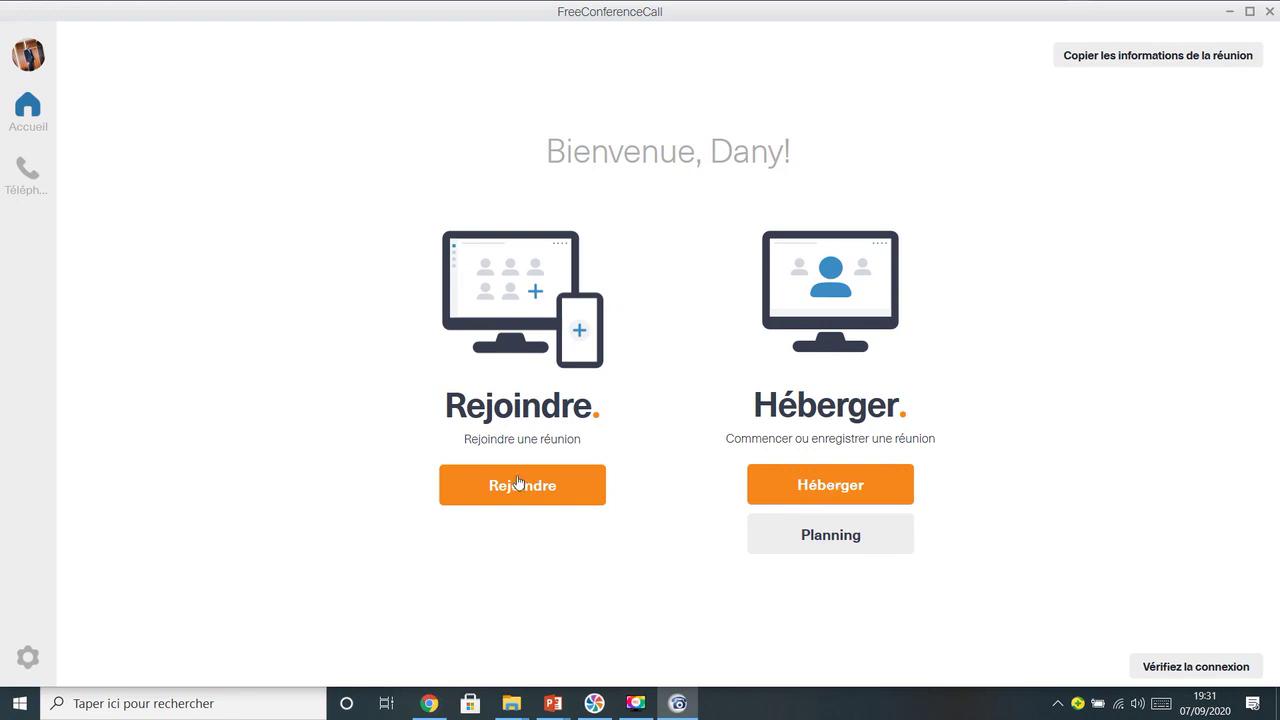
pyautogui.click(429, 703)
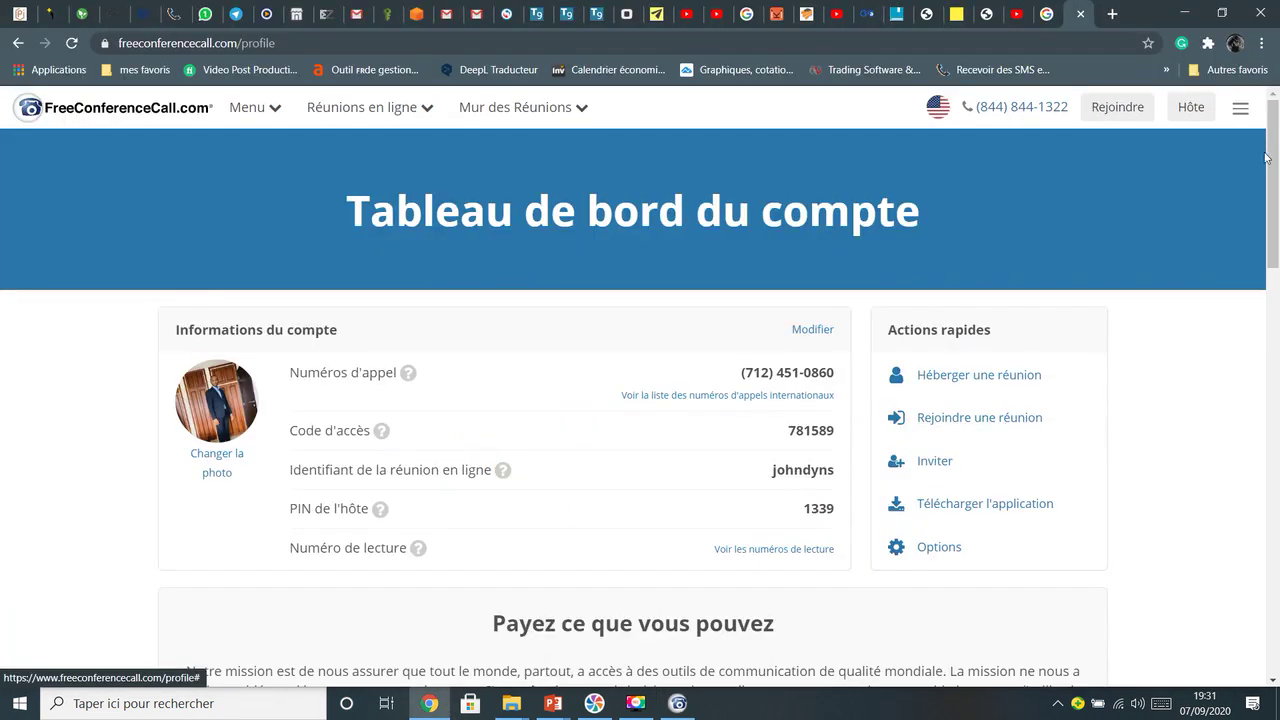
# Sign out with Déconnexion from the account menu and minimize the browser
pyautogui.click(1240, 108)
pyautogui.click(1043, 211)
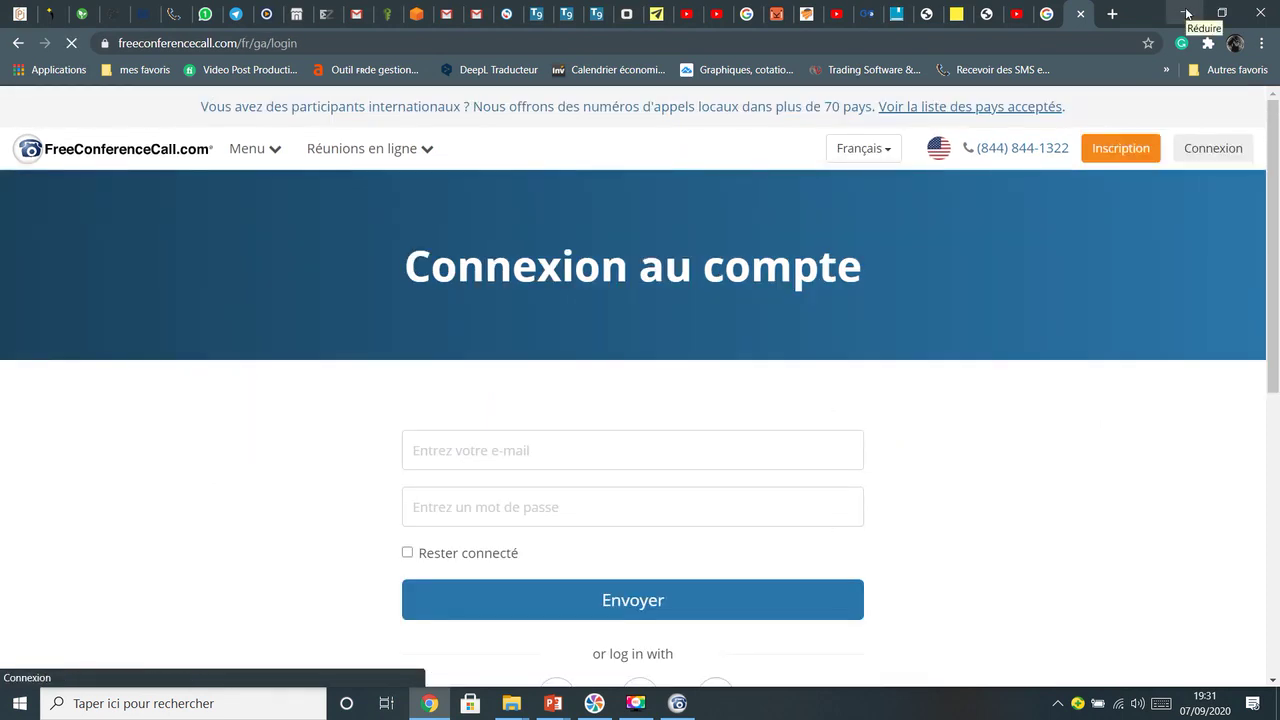
pyautogui.click(1186, 13)
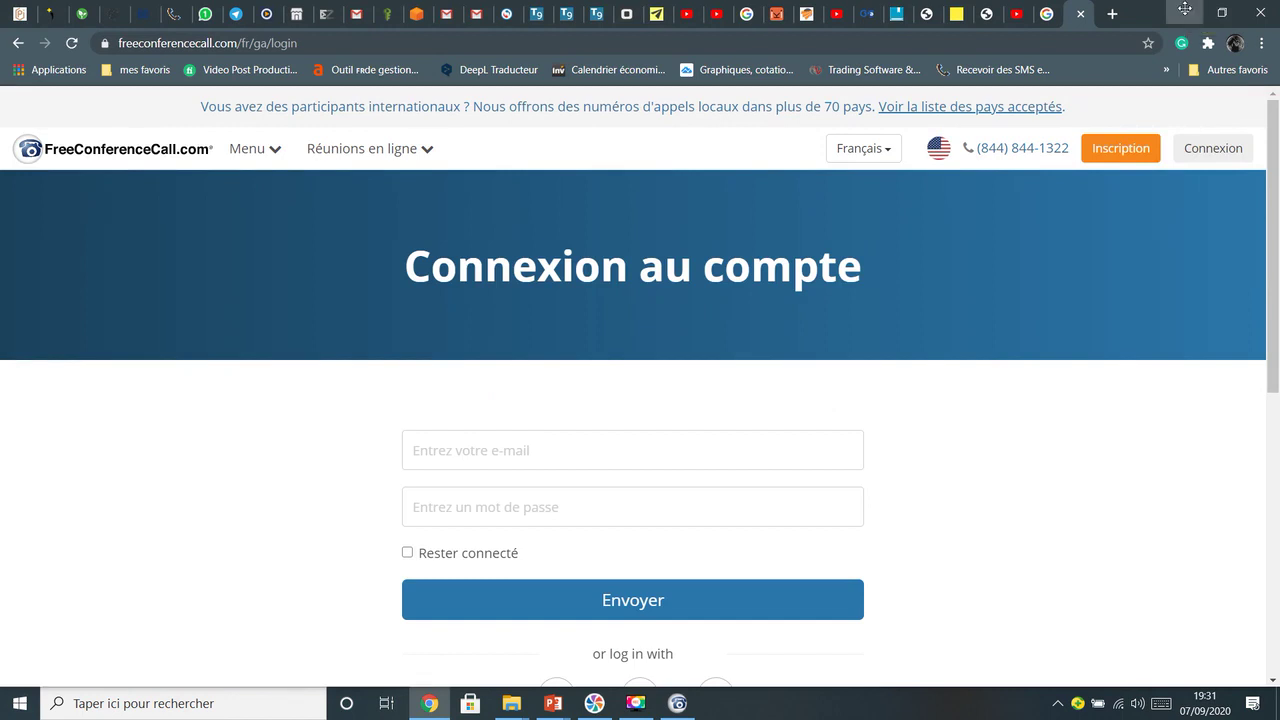
# Close FreeConferenceCall, relaunch it from its desktop icon, and open a new Chrome tab
pyautogui.click(1240, 12)
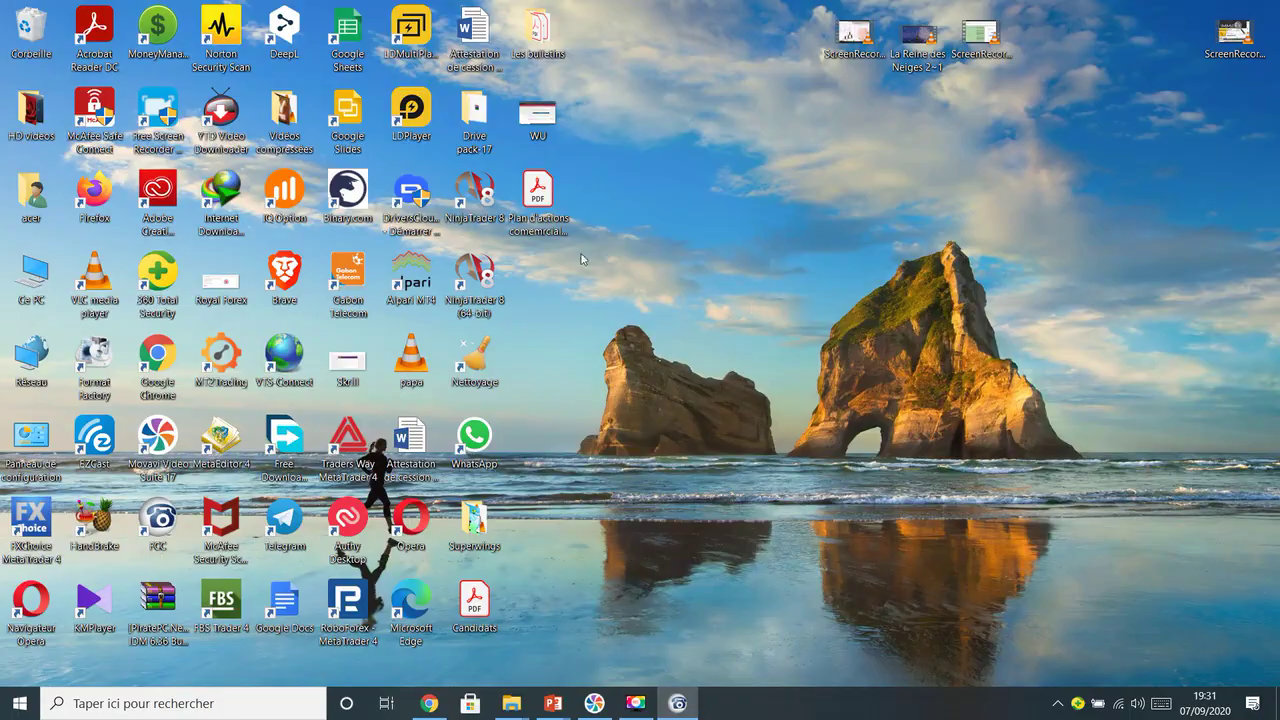
pyautogui.click(677, 703)
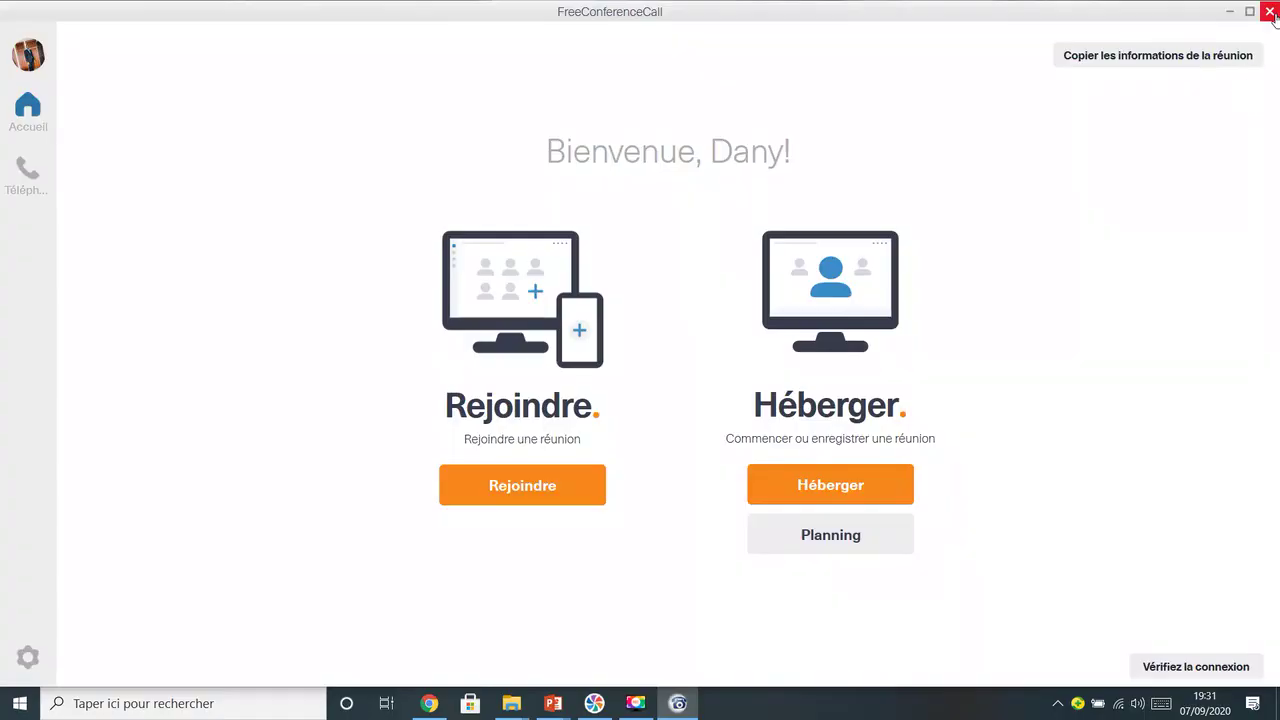
pyautogui.click(1269, 11)
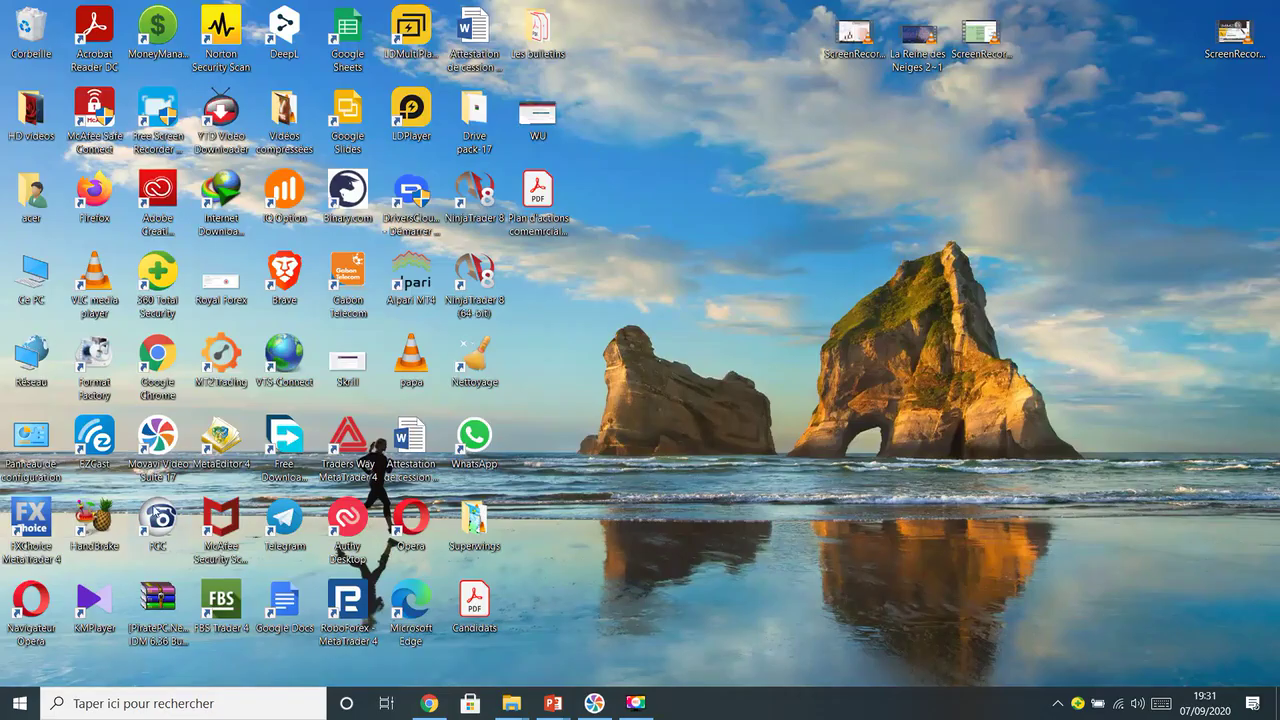
pyautogui.doubleClick(158, 518)
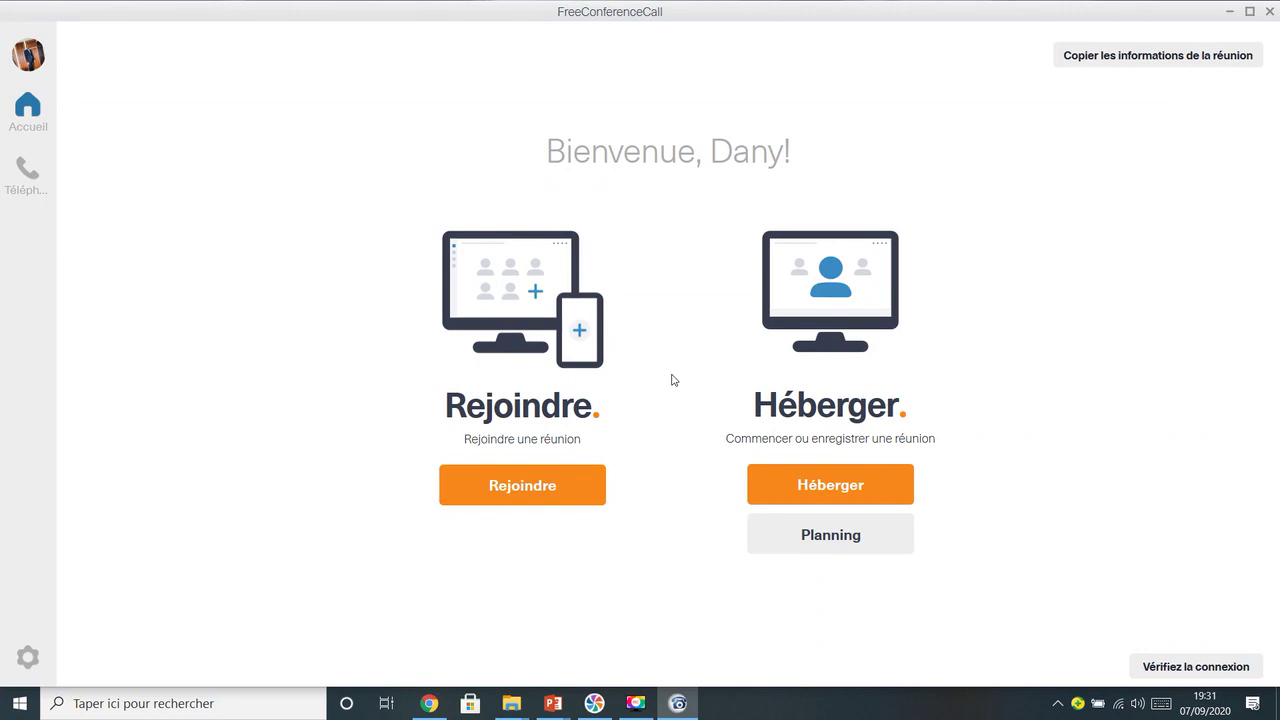
pyautogui.click(427, 711)
pyautogui.click(1112, 14)
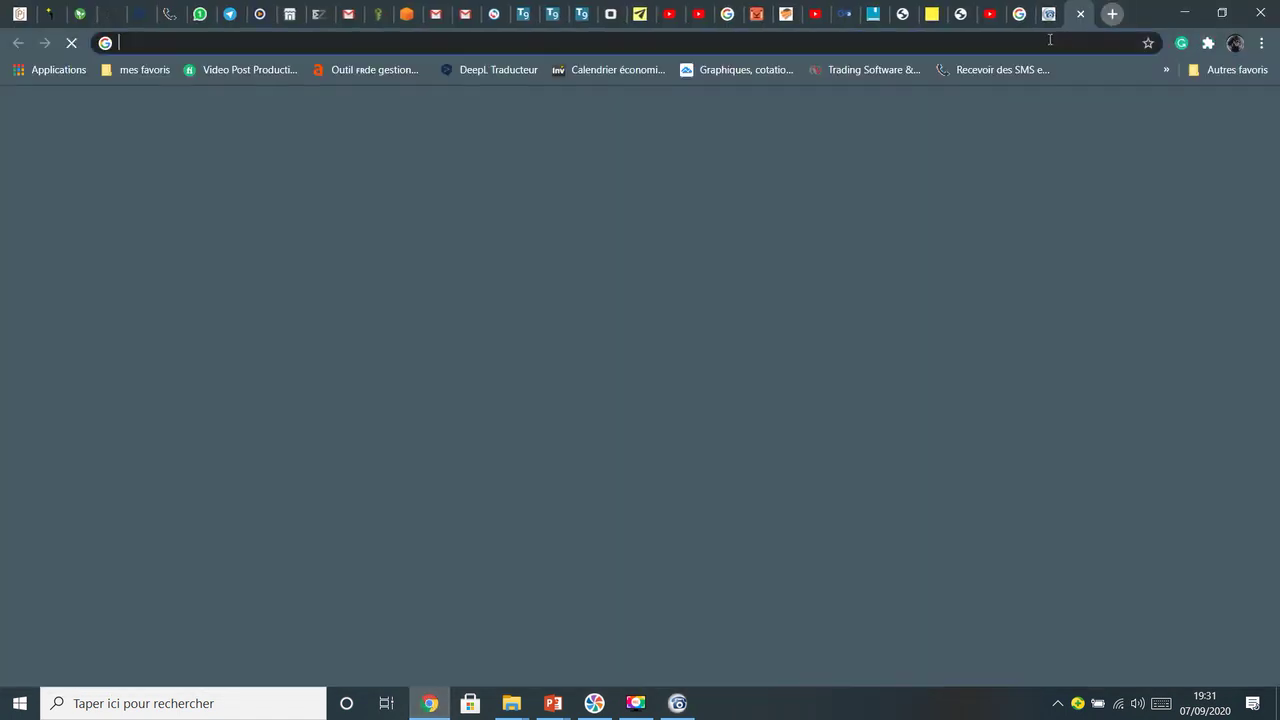
# Paste the meeting details into Chrome's address bar, trim them to the join link, and select the meeting ID
pyautogui.click(1050, 40)
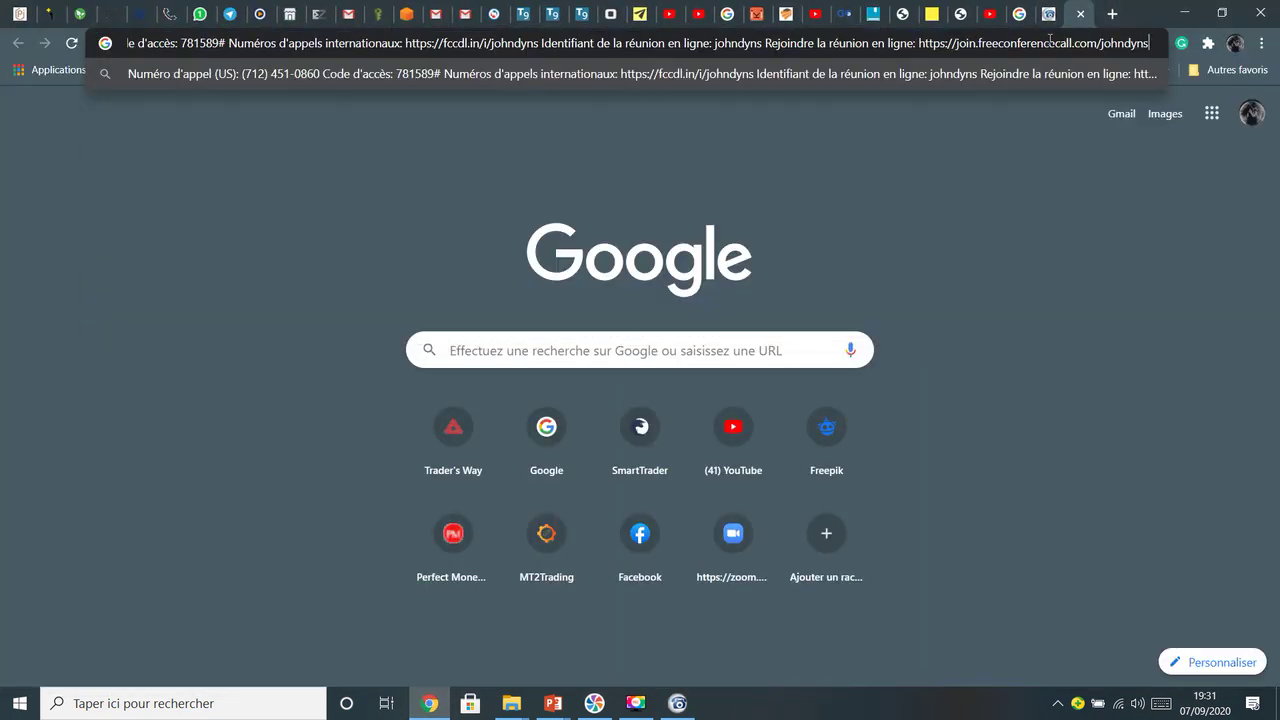
pyautogui.hotkey('ctrl', 'a')
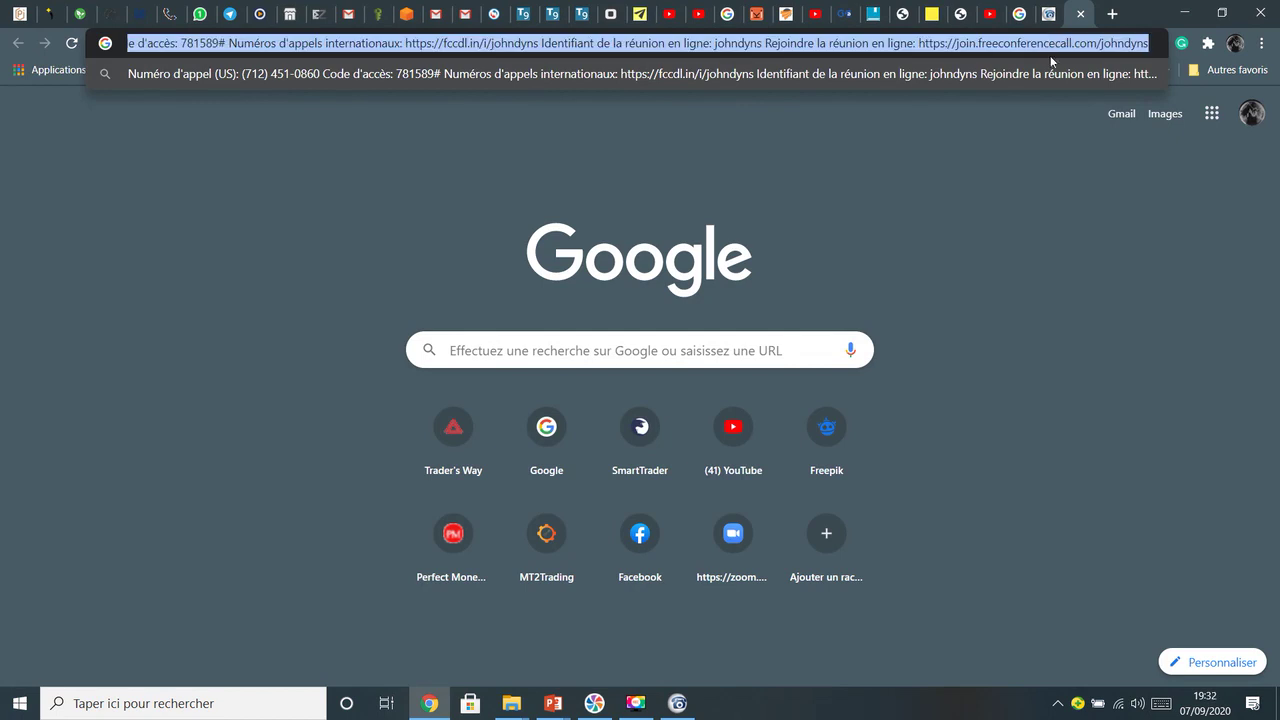
pyautogui.click(972, 43)
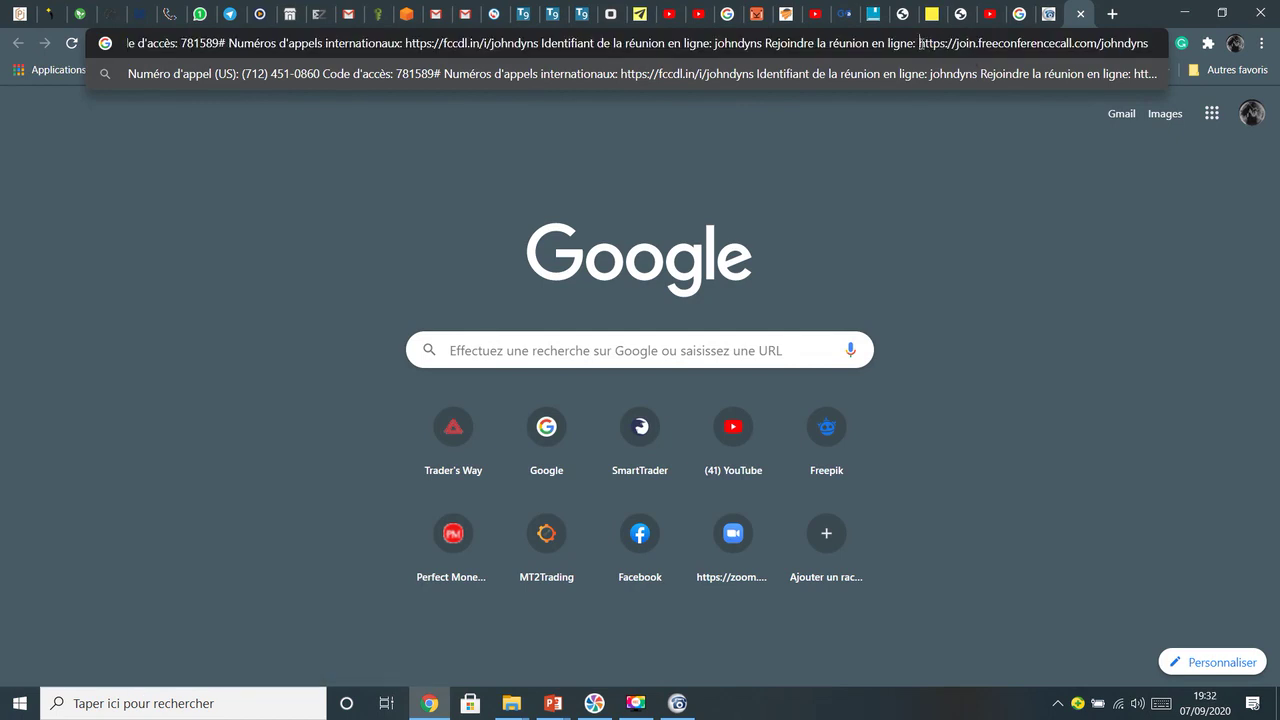
pyautogui.moveTo(925, 43); pyautogui.dragTo(2, 80)
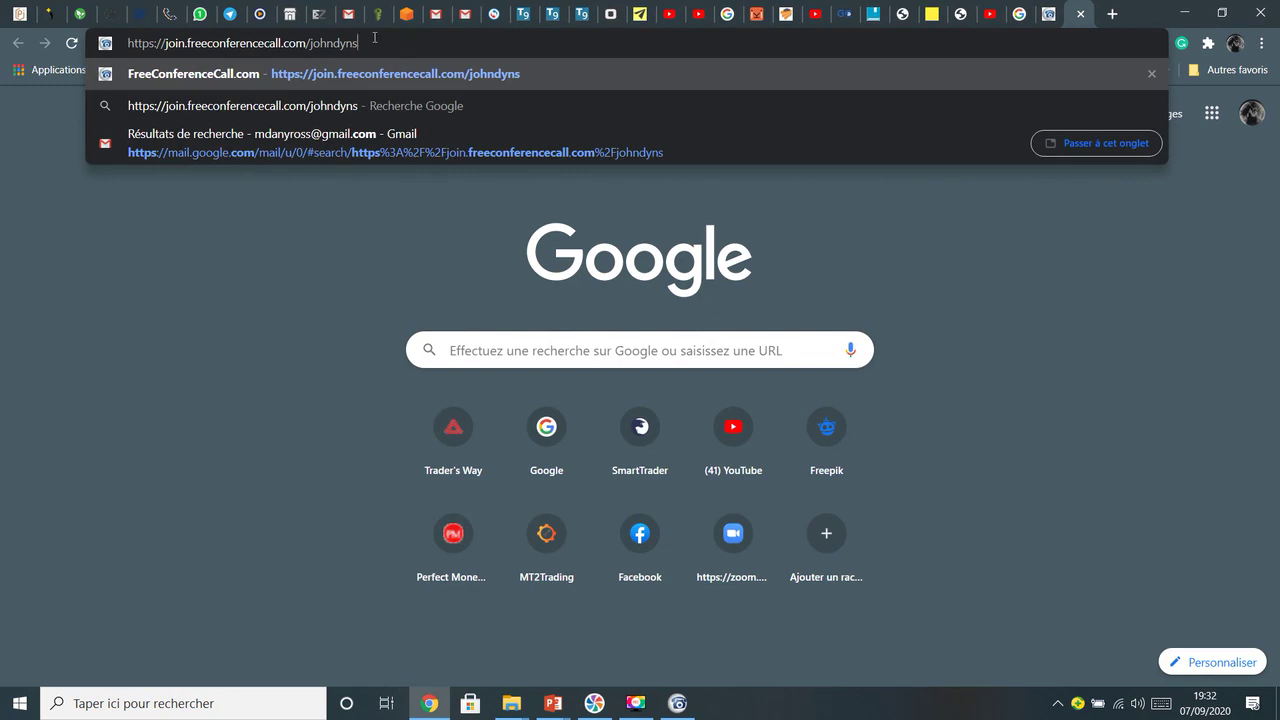
pyautogui.moveTo(366, 40); pyautogui.dragTo(333, 43)
pyautogui.click(383, 44)
pyautogui.moveTo(313, 42); pyautogui.dragTo(363, 42)
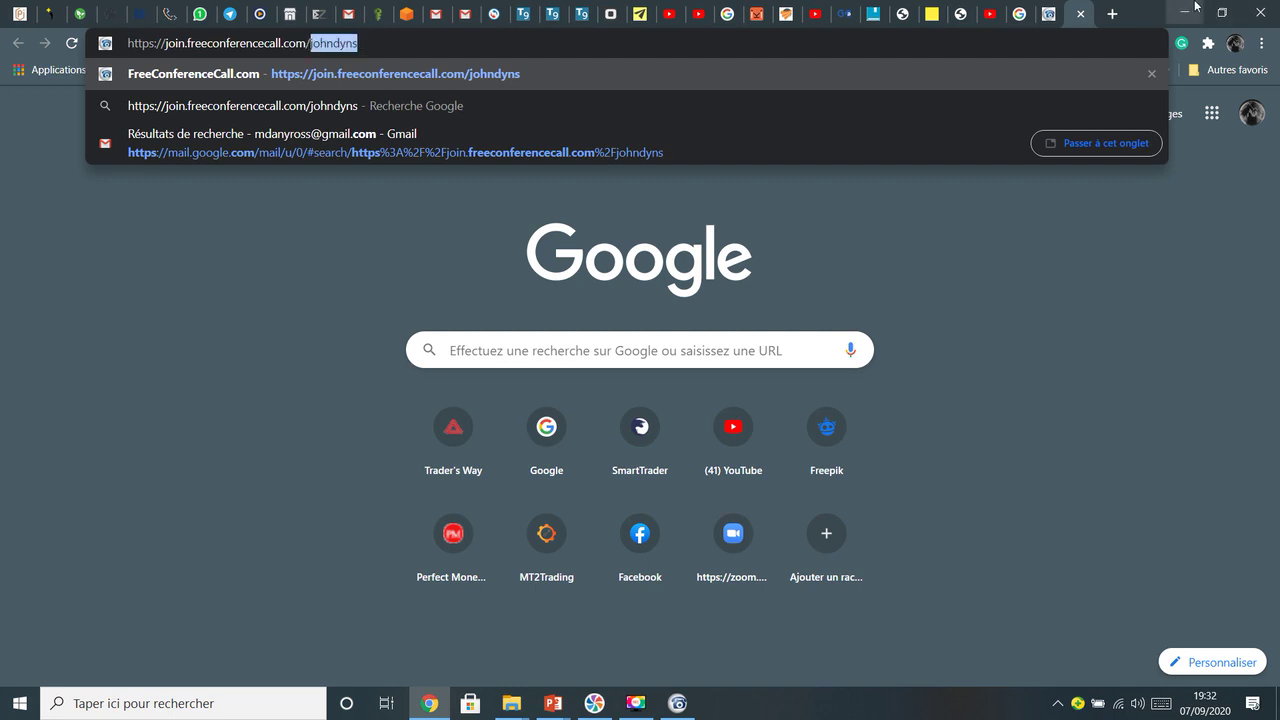
pyautogui.click(1187, 11)
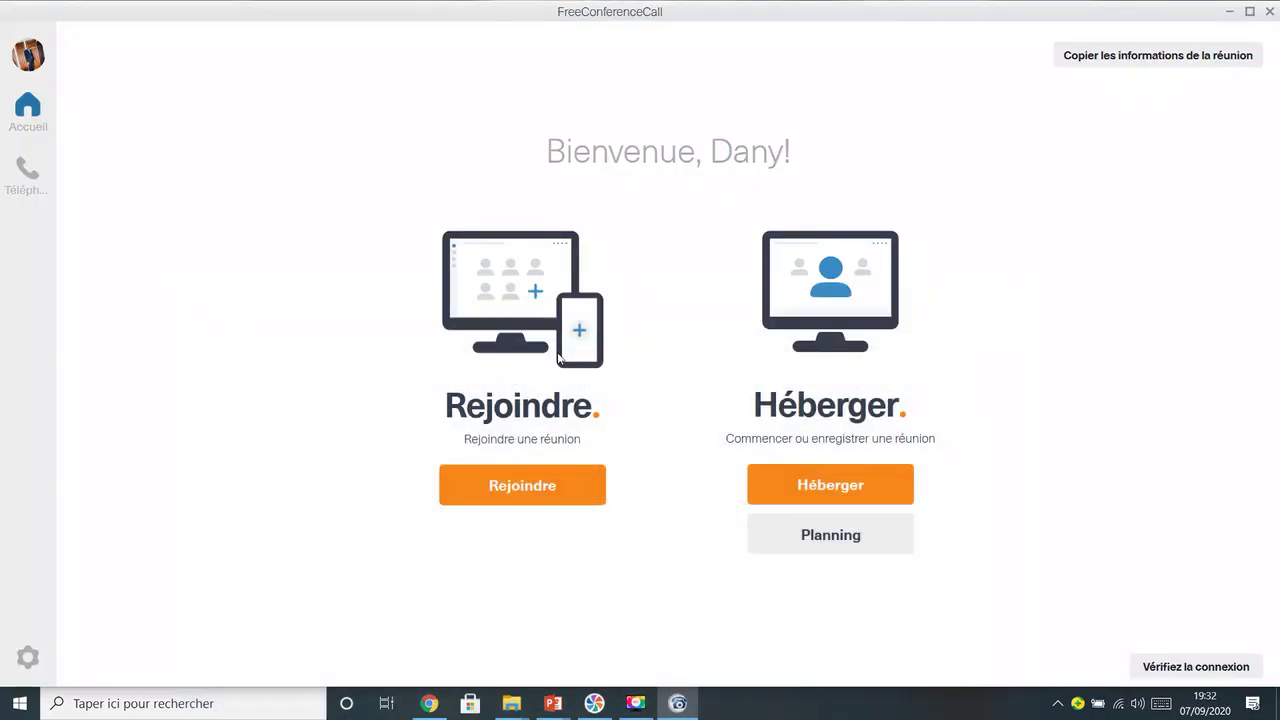
# Open the Rejoindre form and replace the meeting ID with the copied one
pyautogui.click(543, 487)
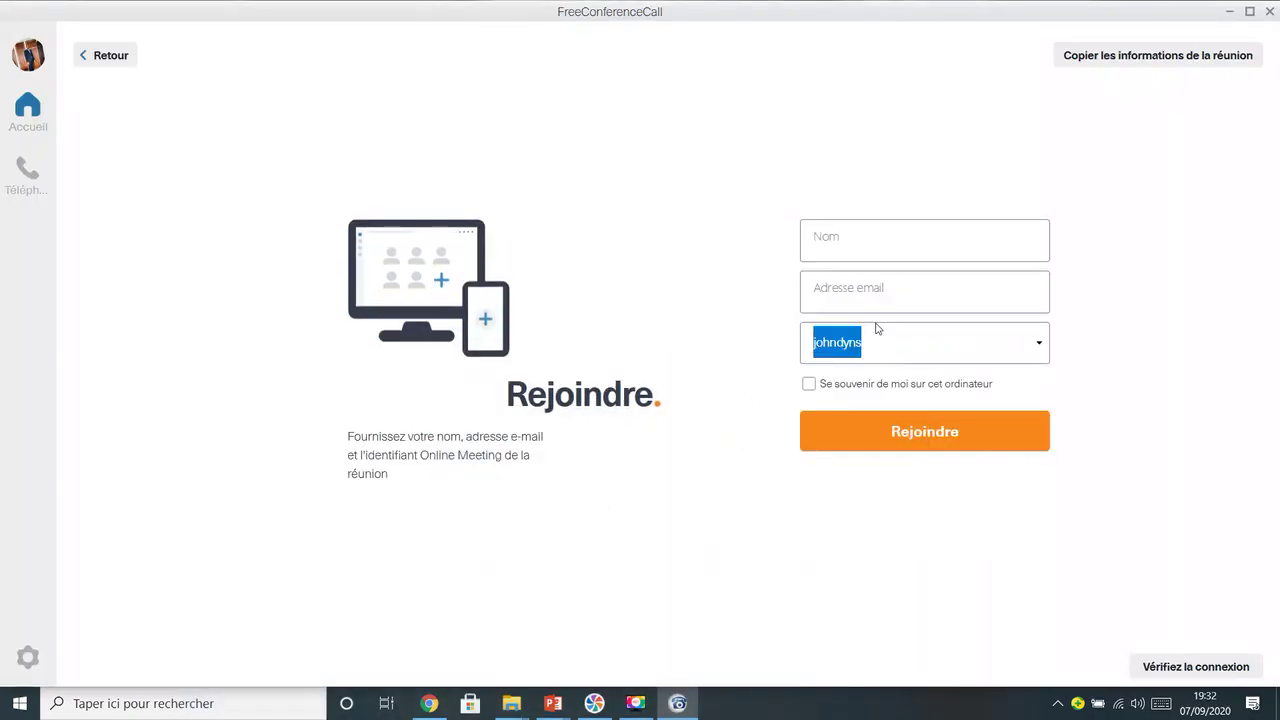
pyautogui.click(775, 380)
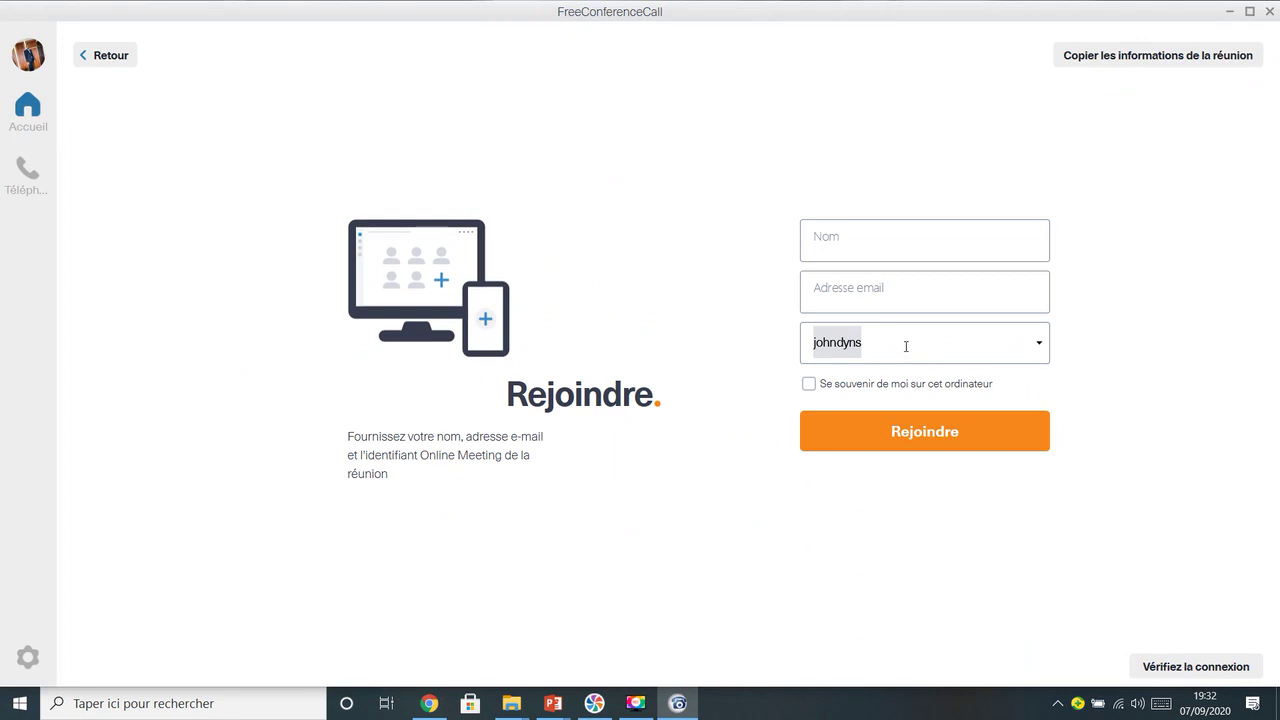
pyautogui.moveTo(893, 352); pyautogui.dragTo(785, 345)
pyautogui.hotkey('ctrl', 'c')
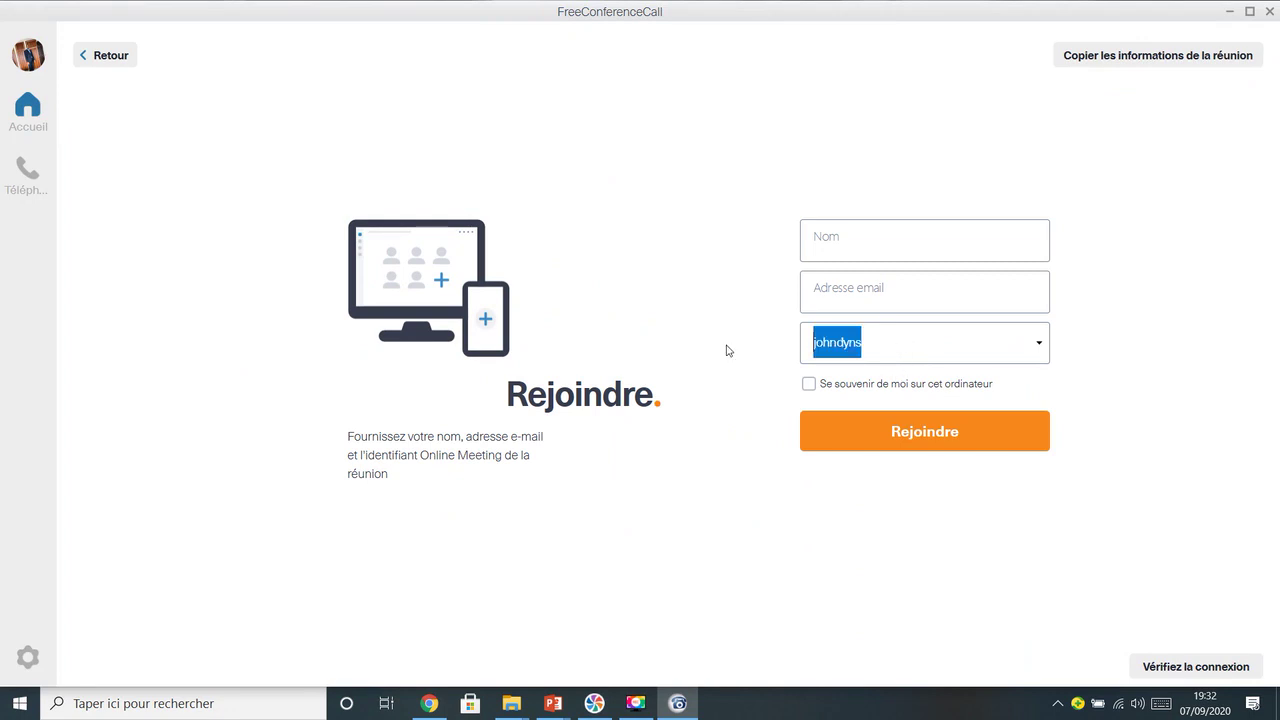
pyautogui.press('BackSpace')
pyautogui.hotkey('ctrl', 'v')
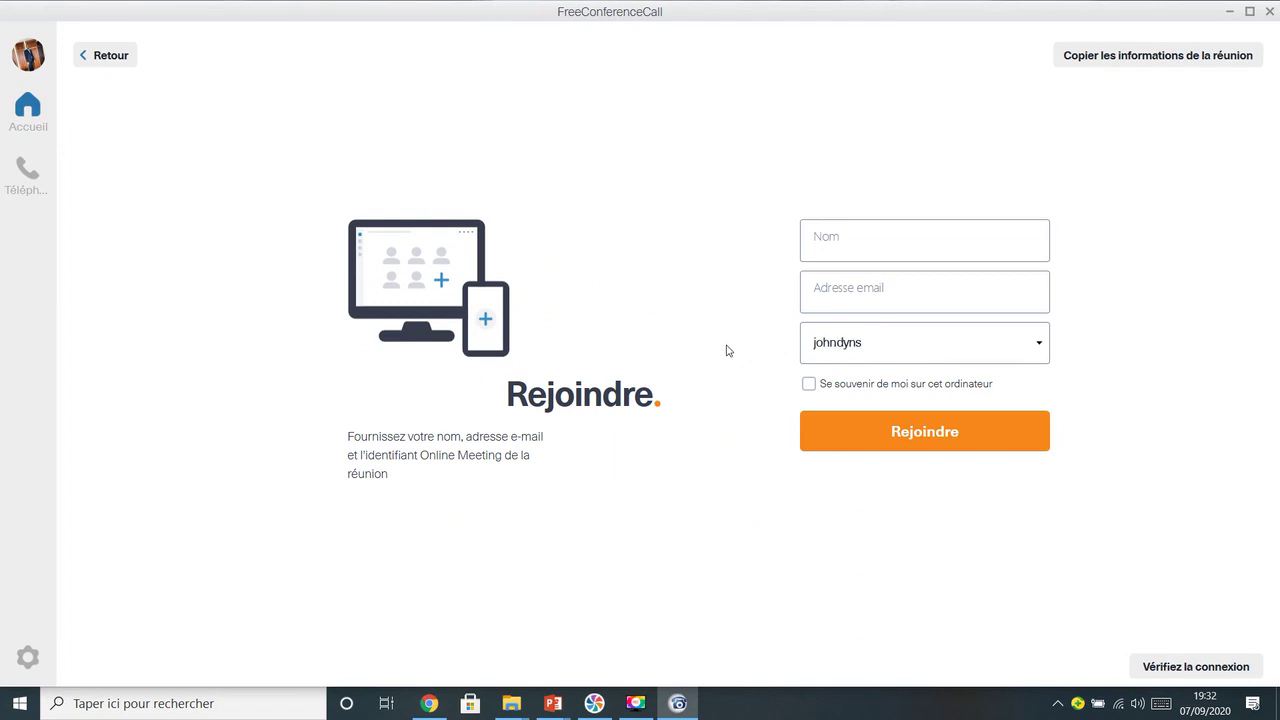
# Enter the participant's name in the Nom field
pyautogui.click(849, 242)
pyautogui.write('John')
pyautogui.press('BackSpace')
pyautogui.press('BackSpace')
pyautogui.press('BackSpace')
pyautogui.write('Dy')
pyautogui.press('BackSpace')
pyautogui.press('BackSpace')
pyautogui.write('John')
# Fill in the participant's e-mail address in Adresse email and submit the form
pyautogui.click(896, 297)
pyautogui.write('te')
pyautogui.press('BackSpace')
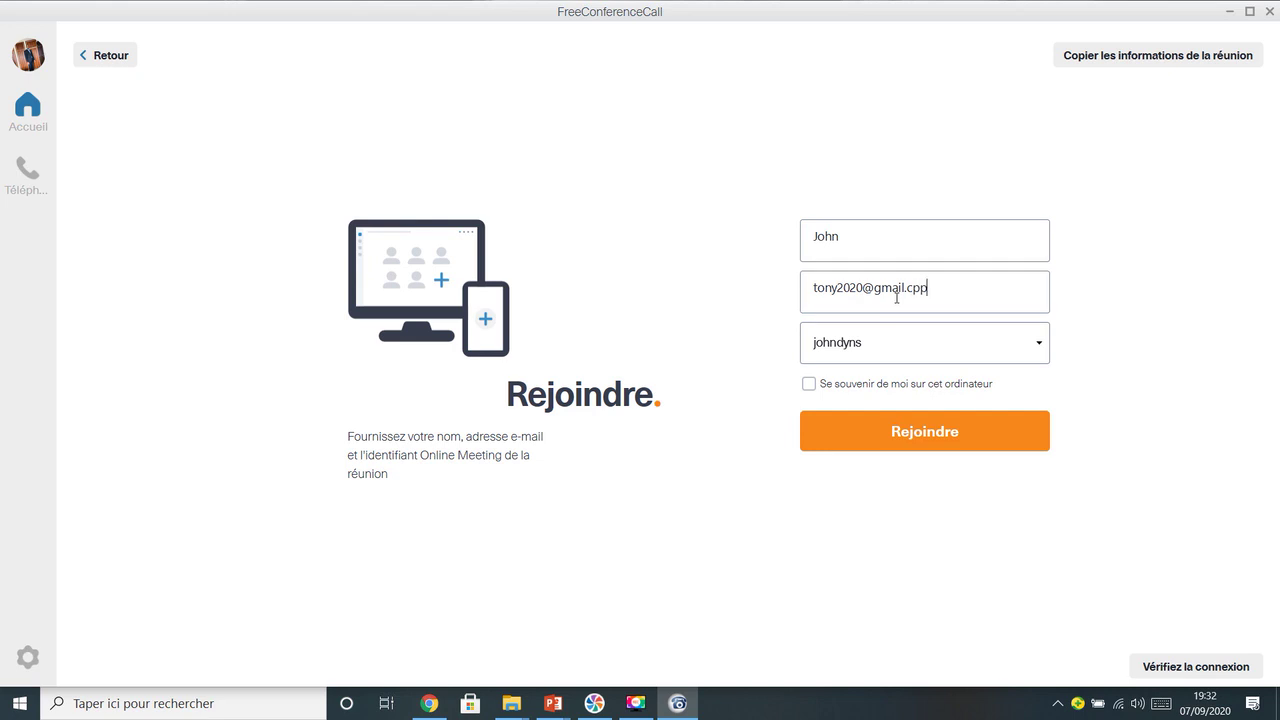
pyautogui.write('om')
pyautogui.moveTo(952, 283); pyautogui.dragTo(787, 298)
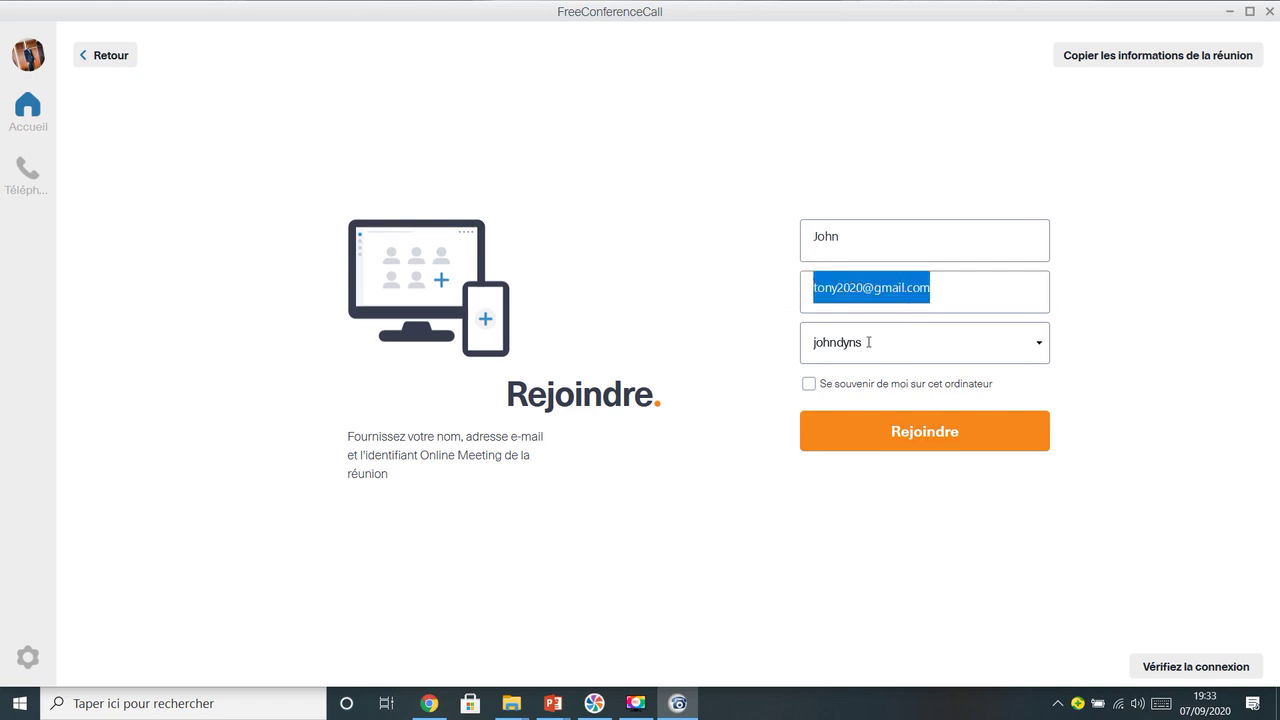
pyautogui.moveTo(856, 233); pyautogui.dragTo(751, 243)
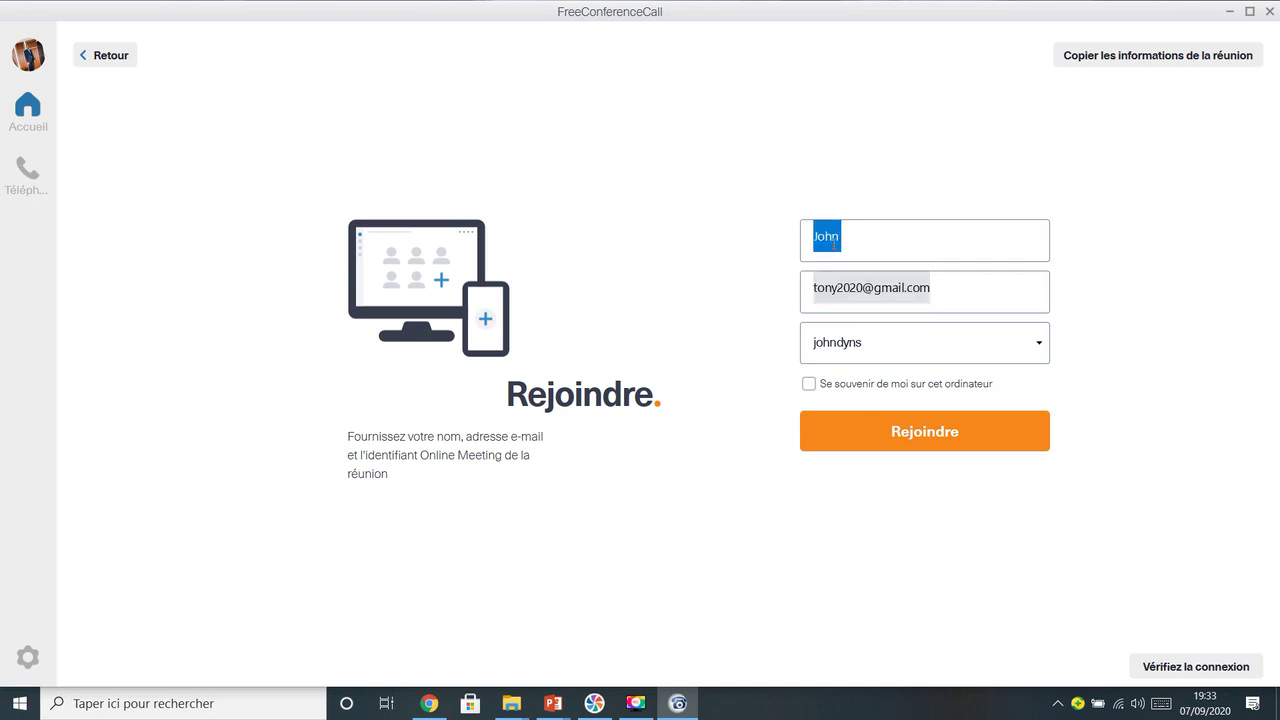
pyautogui.click(913, 443)
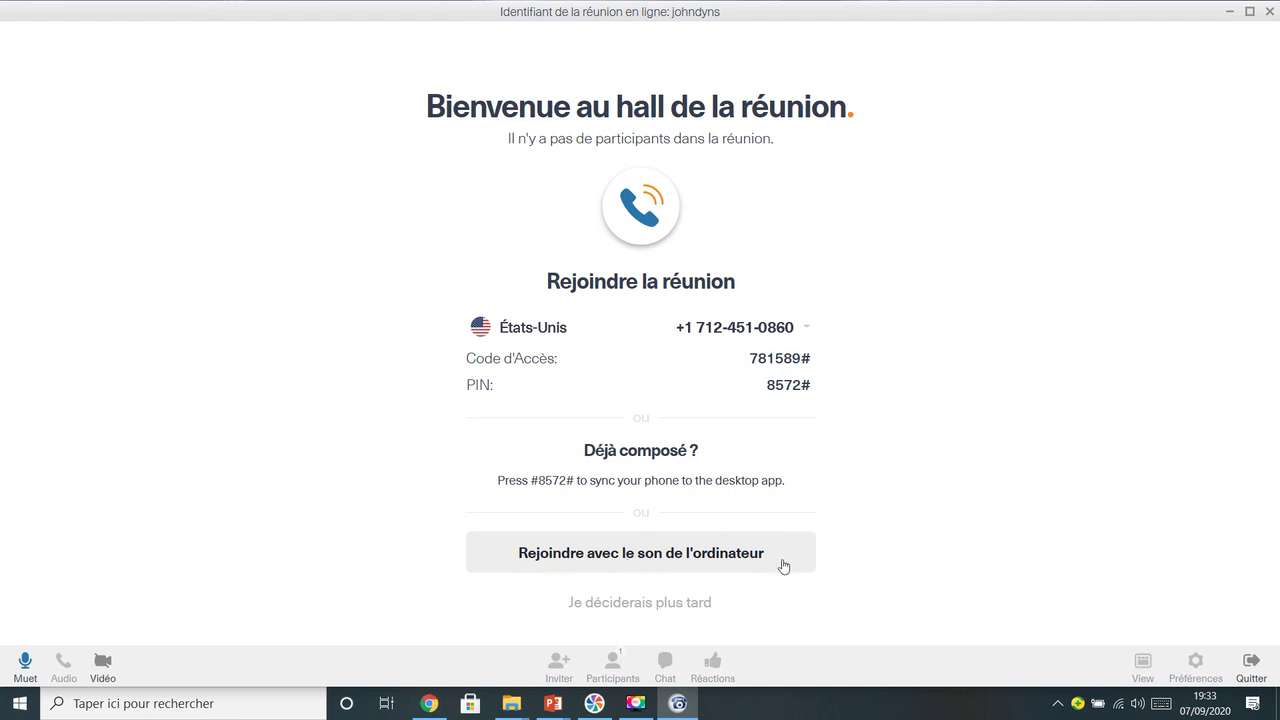
# Join from the lobby using 'Rejoindre avec le son de l'ordinateur'
pyautogui.click(638, 561)
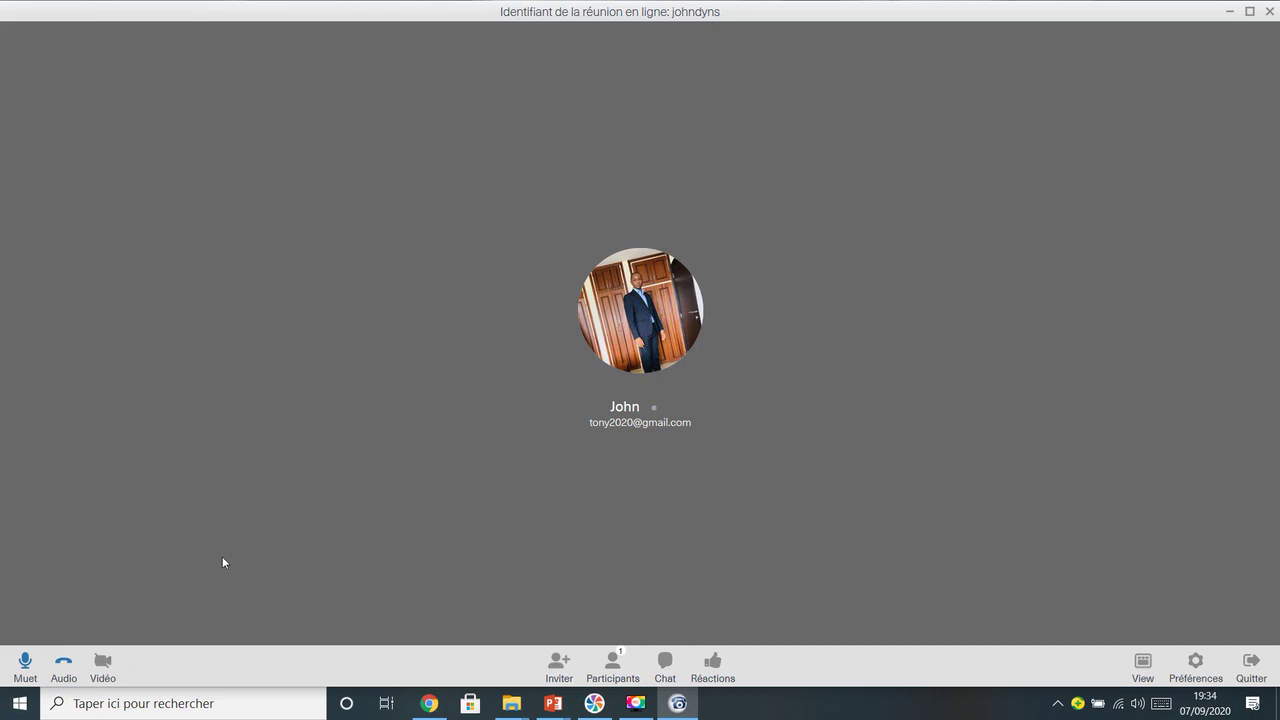
# Show the Participants list and send 'bonsoir' to everyone in the meeting chat
pyautogui.click(614, 660)
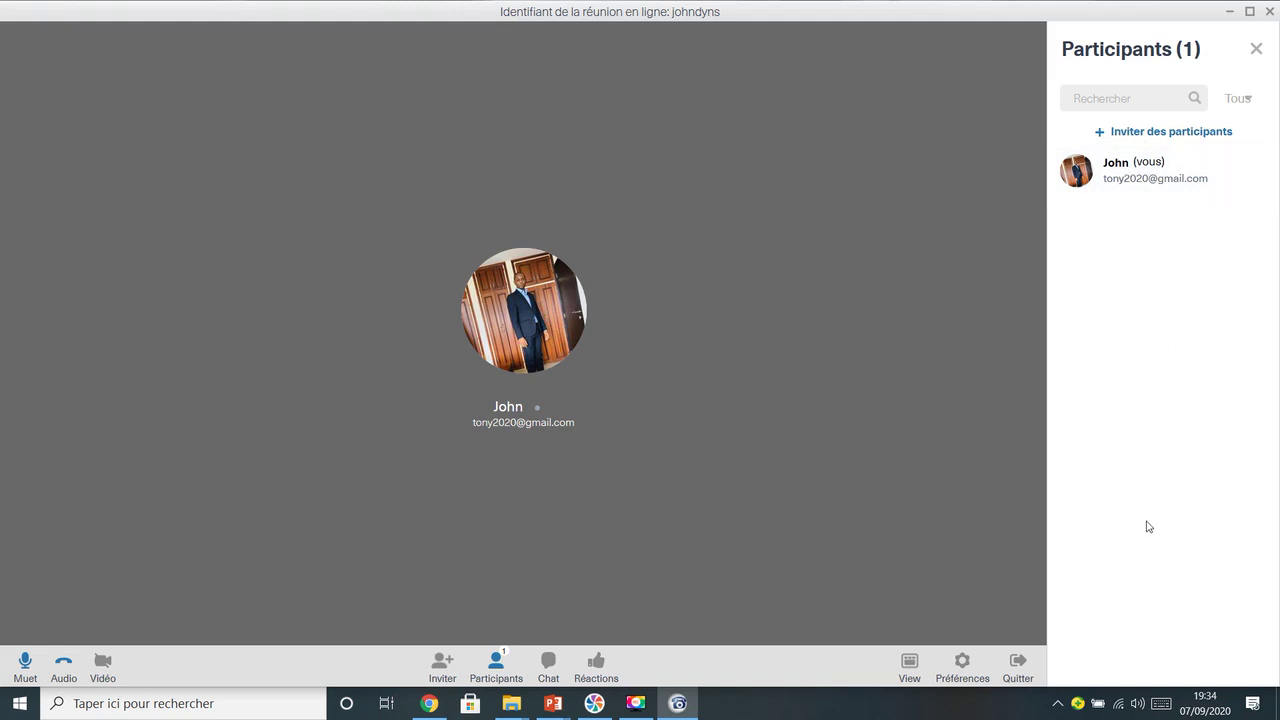
pyautogui.click(548, 665)
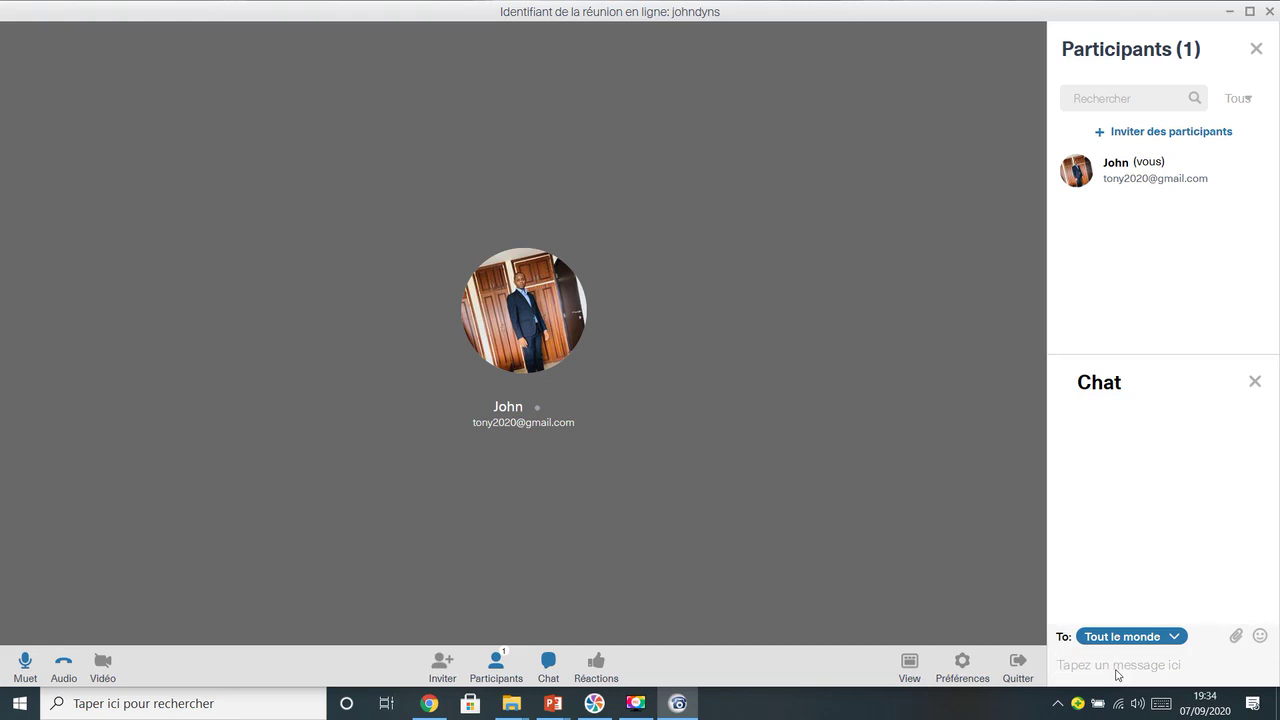
pyautogui.click(1116, 670)
pyautogui.write('bonsoir')
pyautogui.press('Return')
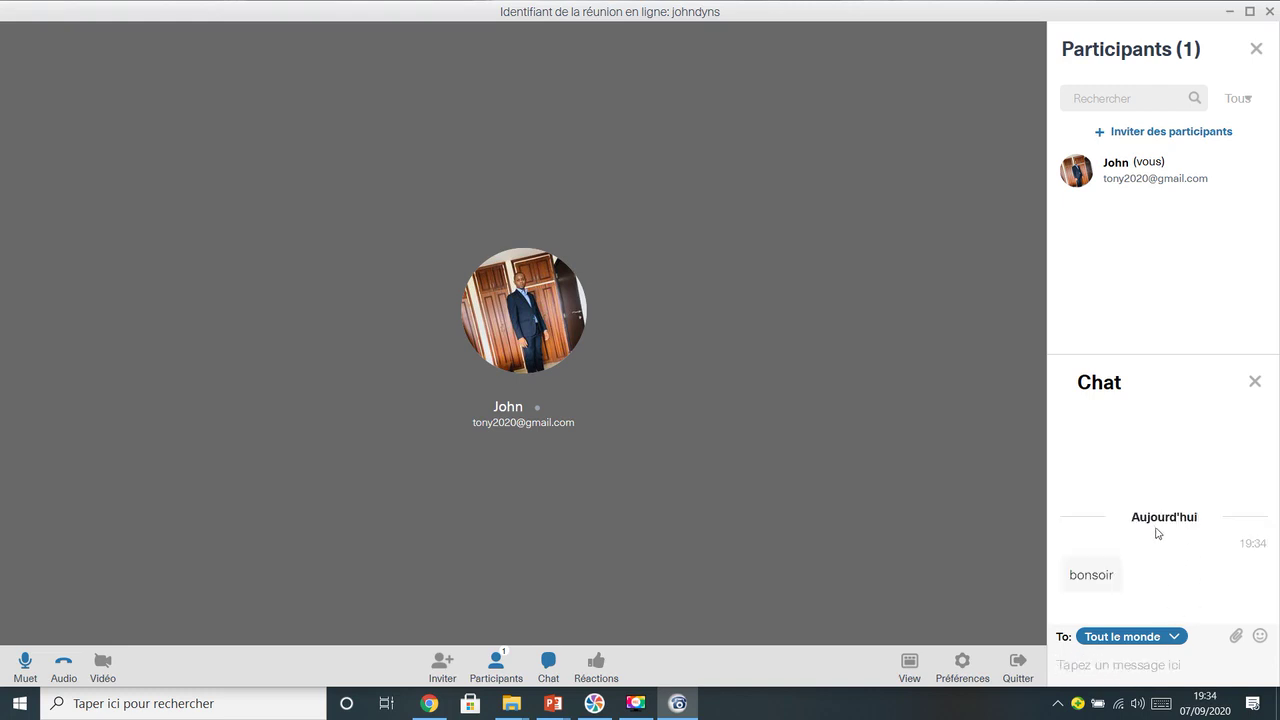
# Look over the chat recipient list and emoji choices, then close the chat and Participants panel
pyautogui.click(1176, 638)
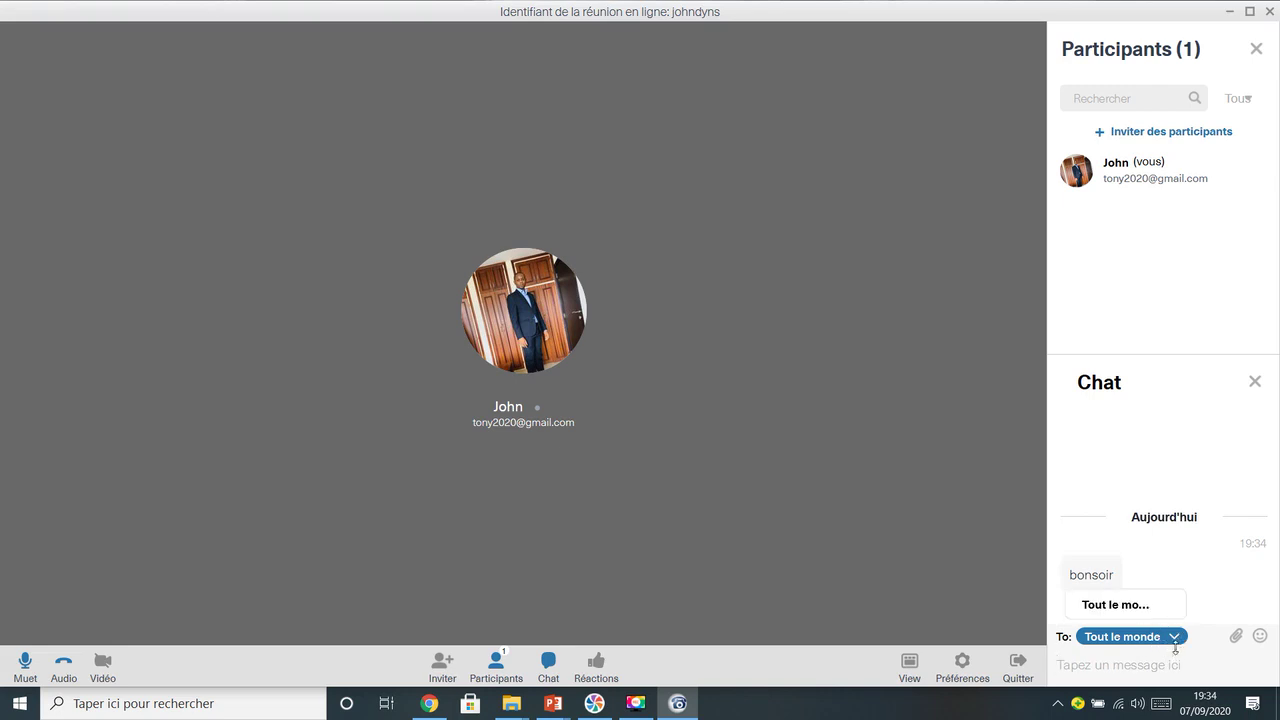
pyautogui.click(1175, 645)
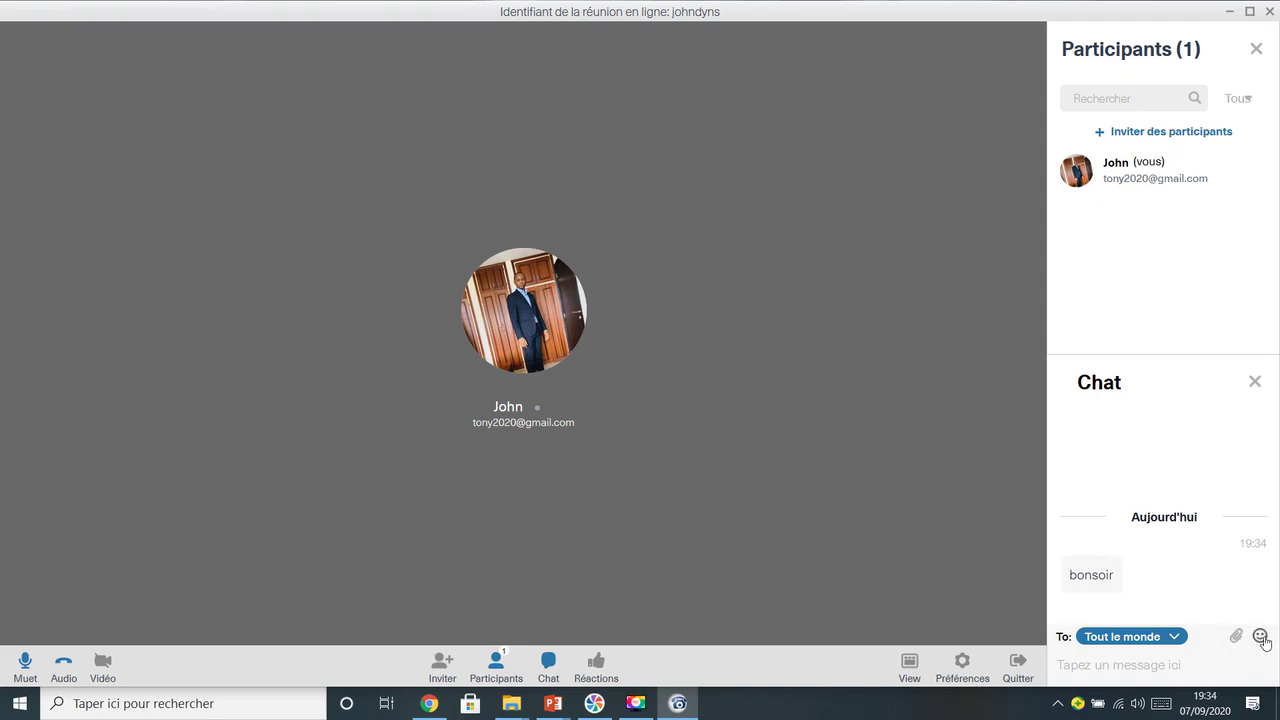
pyautogui.click(1261, 637)
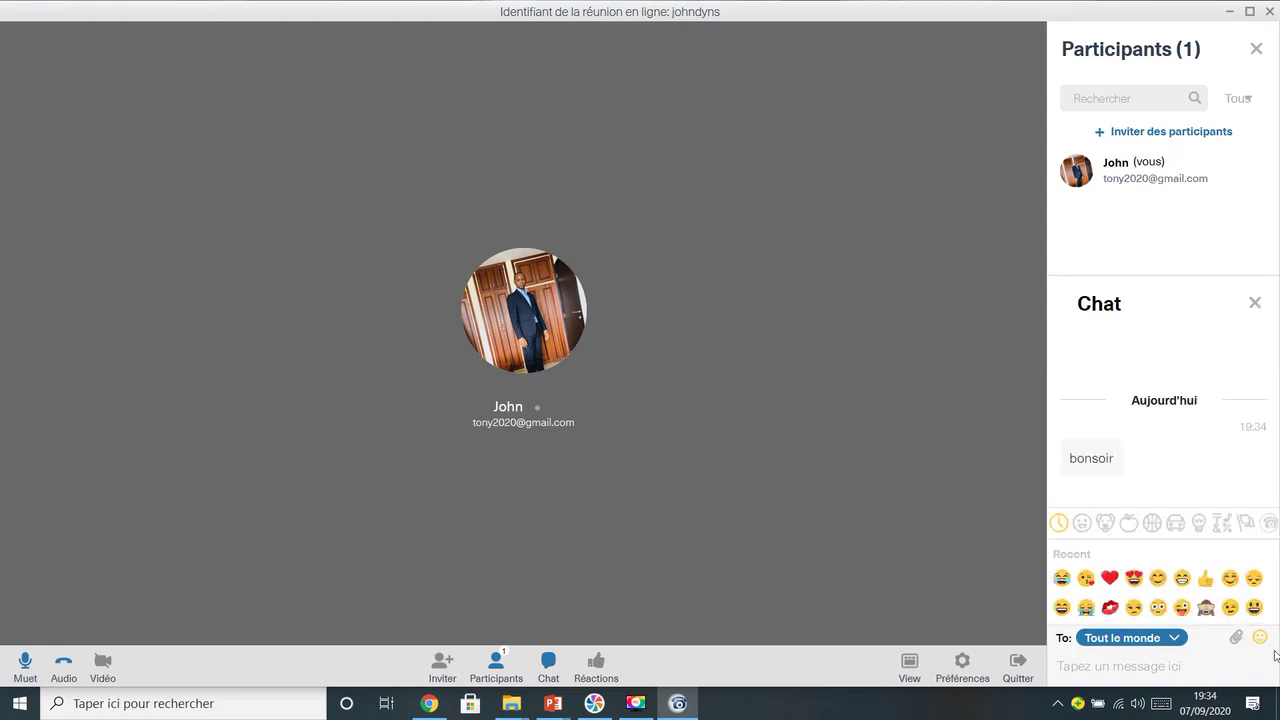
pyautogui.click(997, 655)
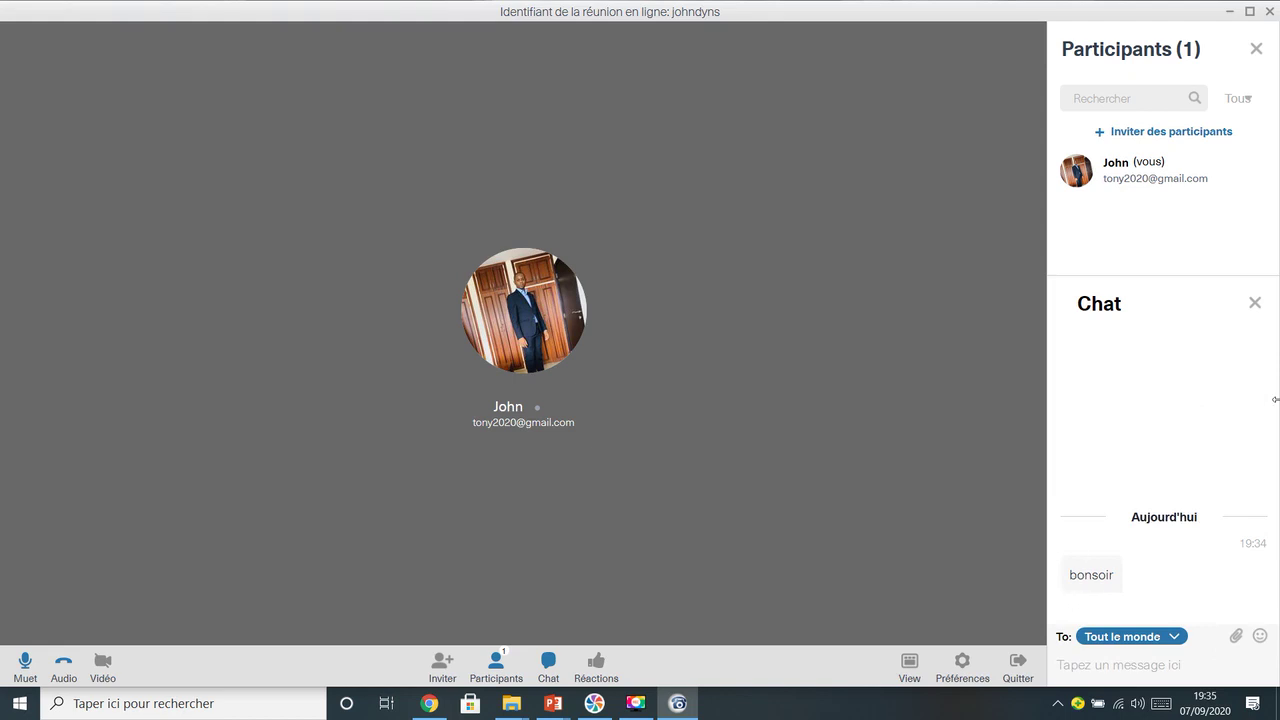
pyautogui.click(1254, 304)
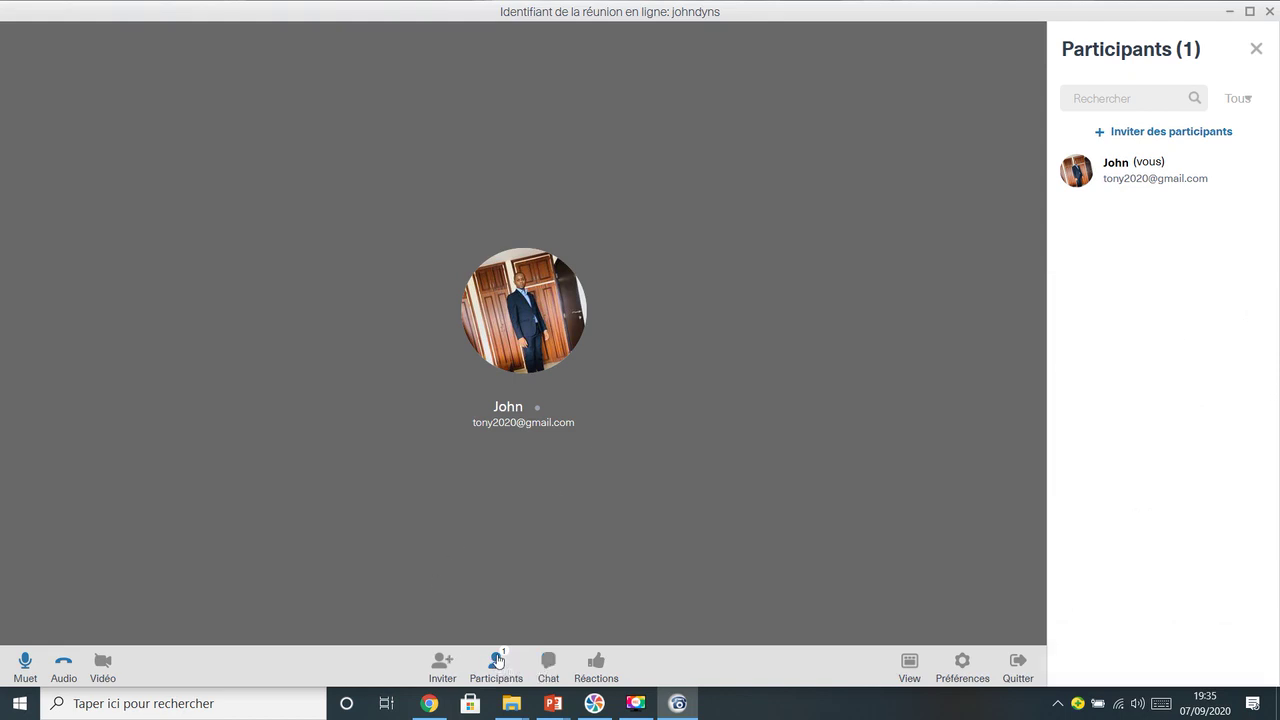
pyautogui.click(497, 662)
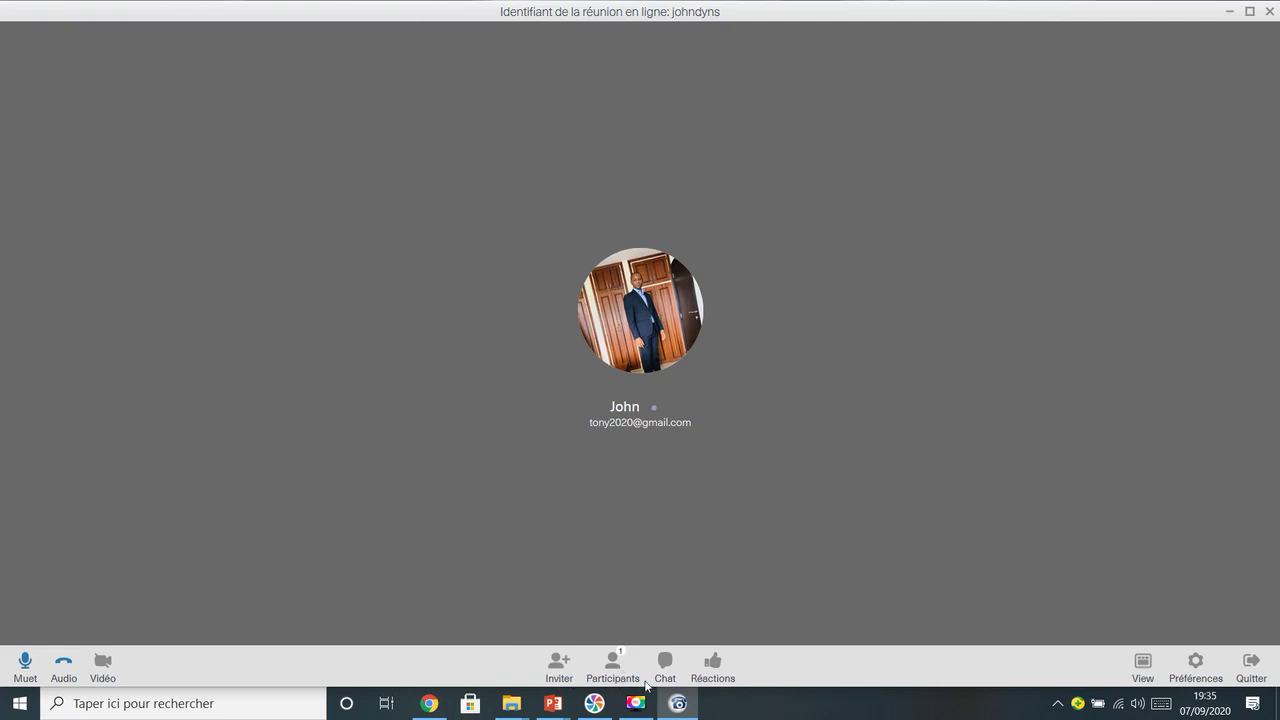
# Send the Accepter reaction from the Réactions menu
pyautogui.click(714, 666)
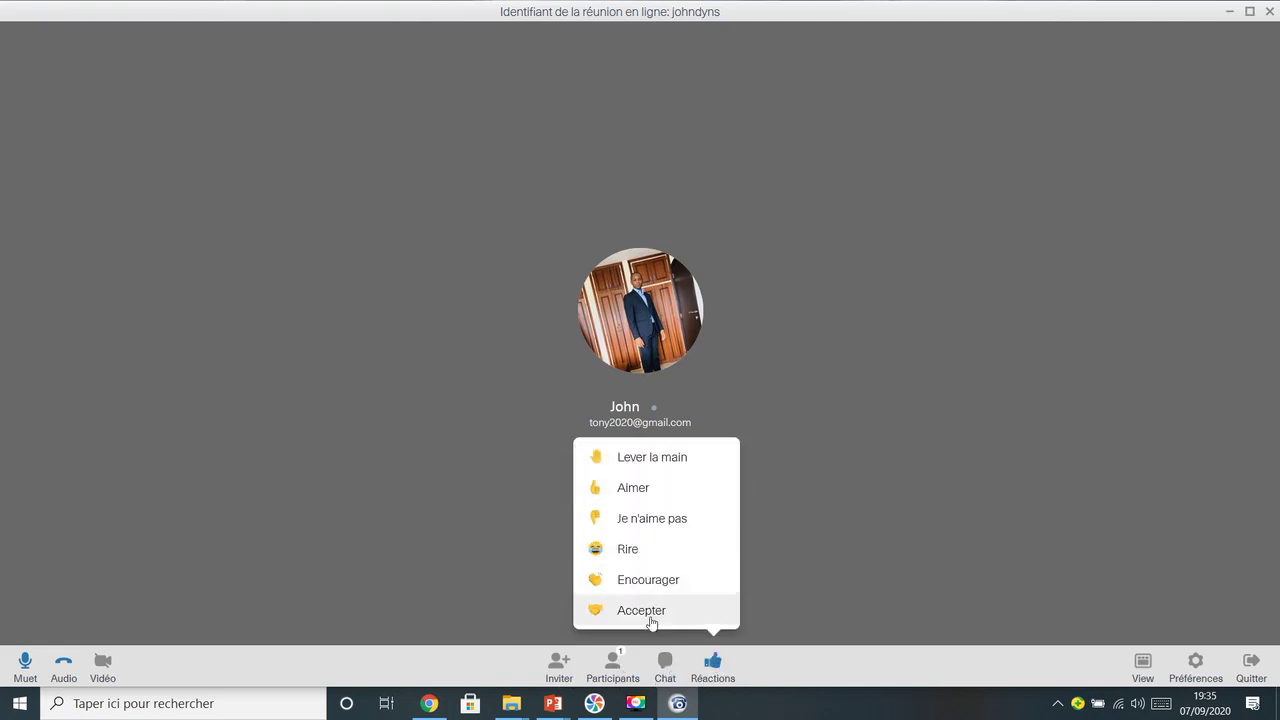
pyautogui.click(716, 674)
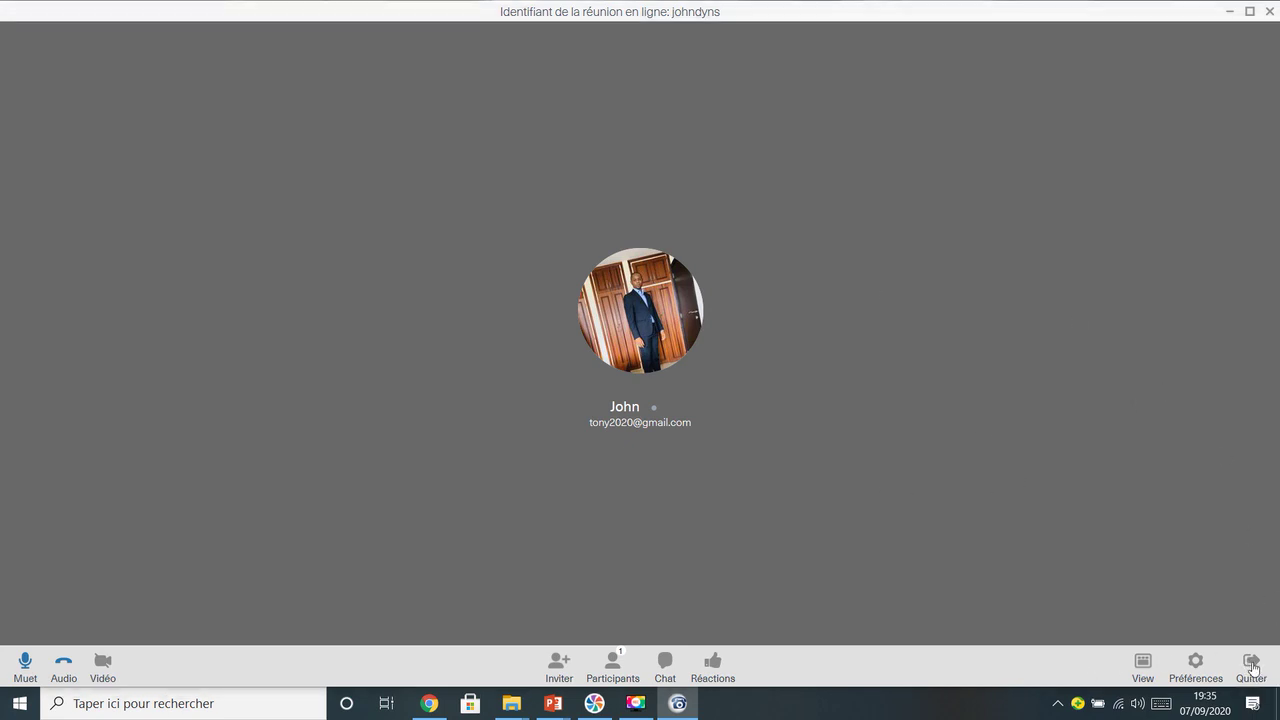
# Leave the meeting with Quitter and confirm with Oui to return home
pyautogui.click(1252, 668)
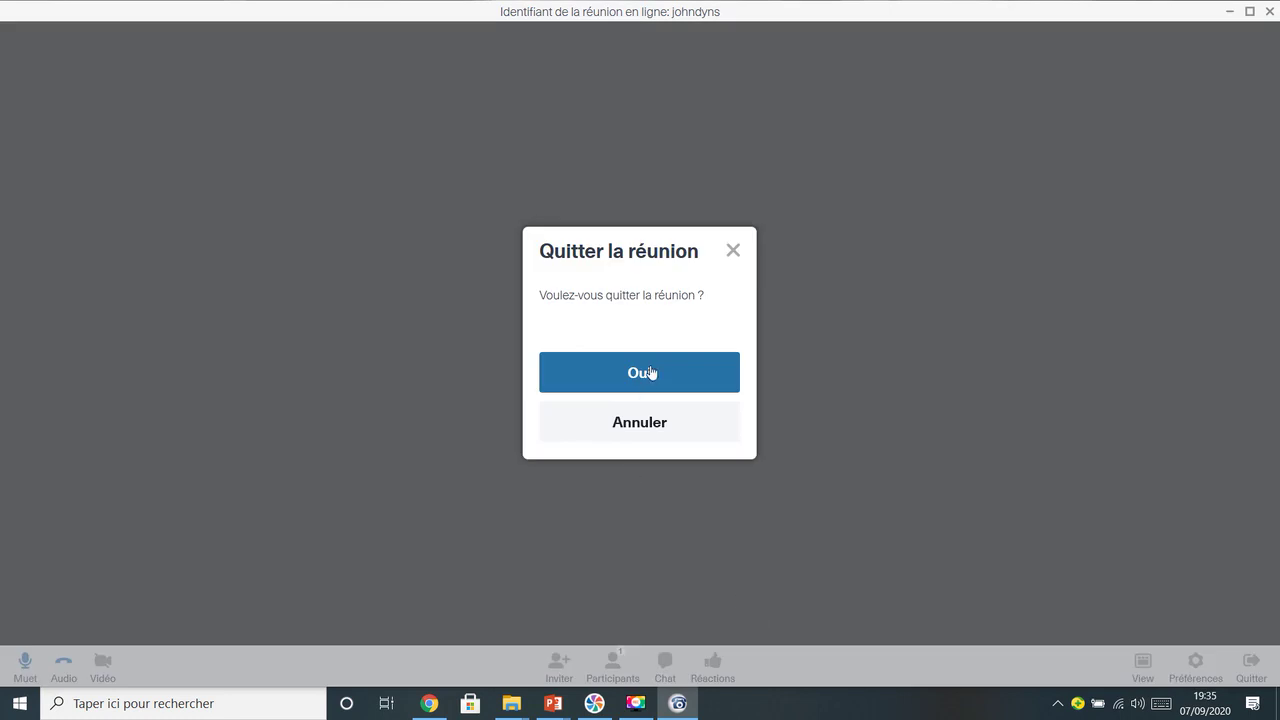
pyautogui.click(664, 502)
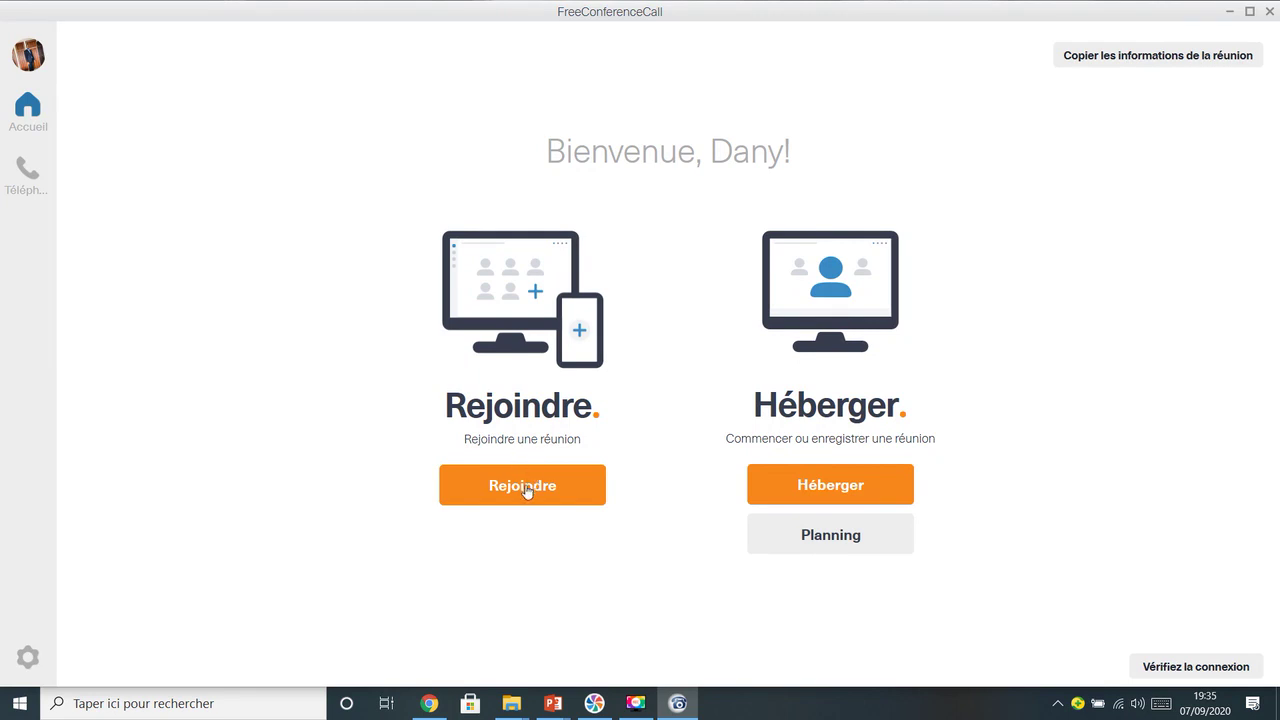
# Host a new meeting using the orange Héberger button on the home screen
pyautogui.click(866, 490)
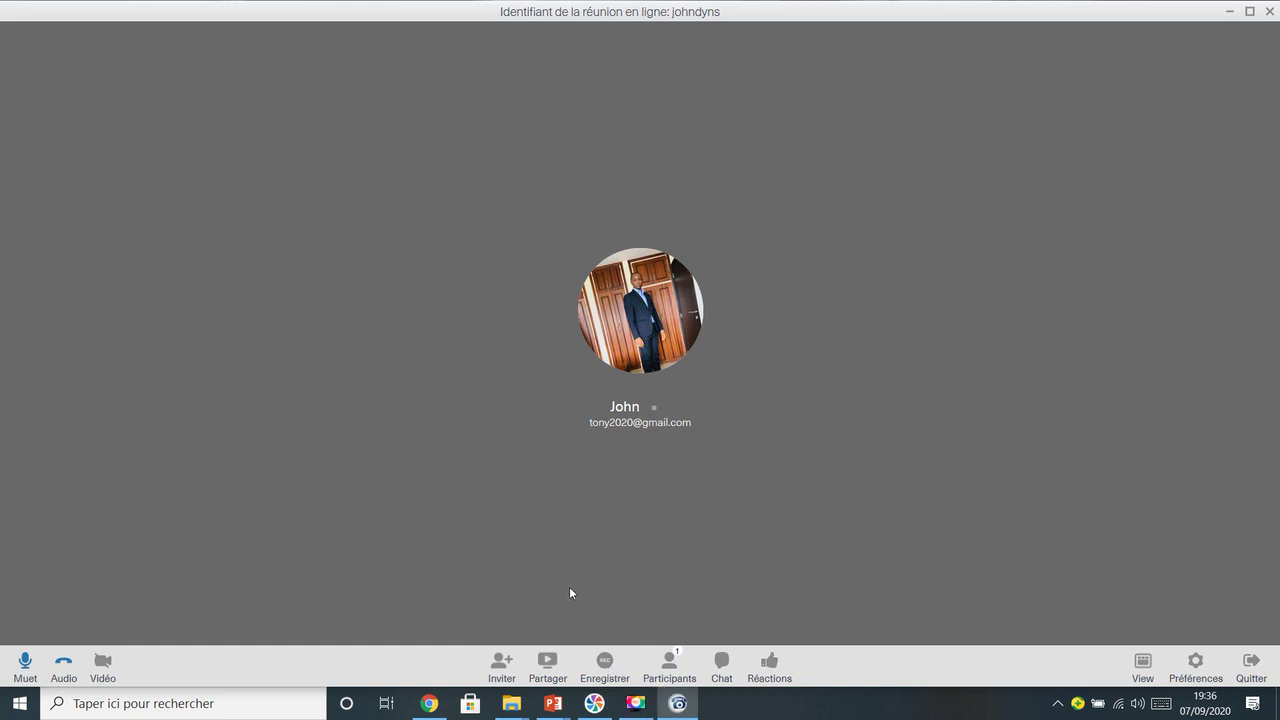
# Share the whole PC with every window under Mobile PC selected, then start sharing
pyautogui.click(548, 664)
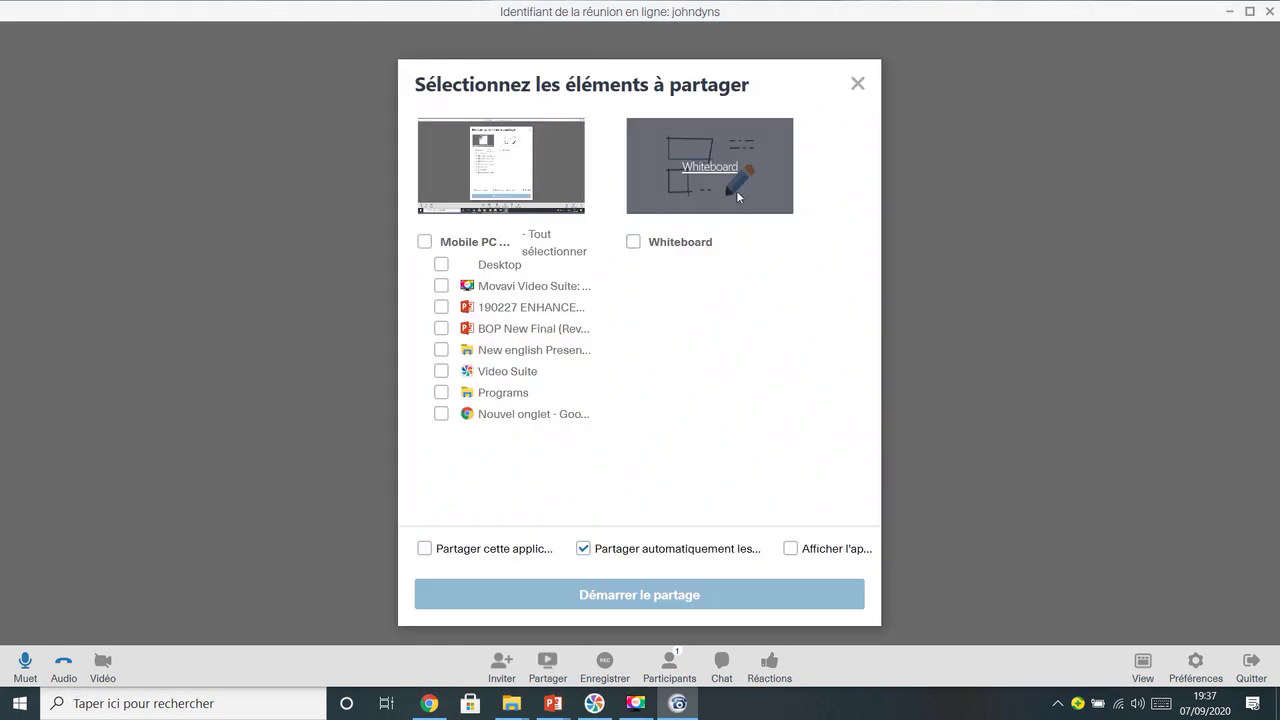
pyautogui.click(424, 241)
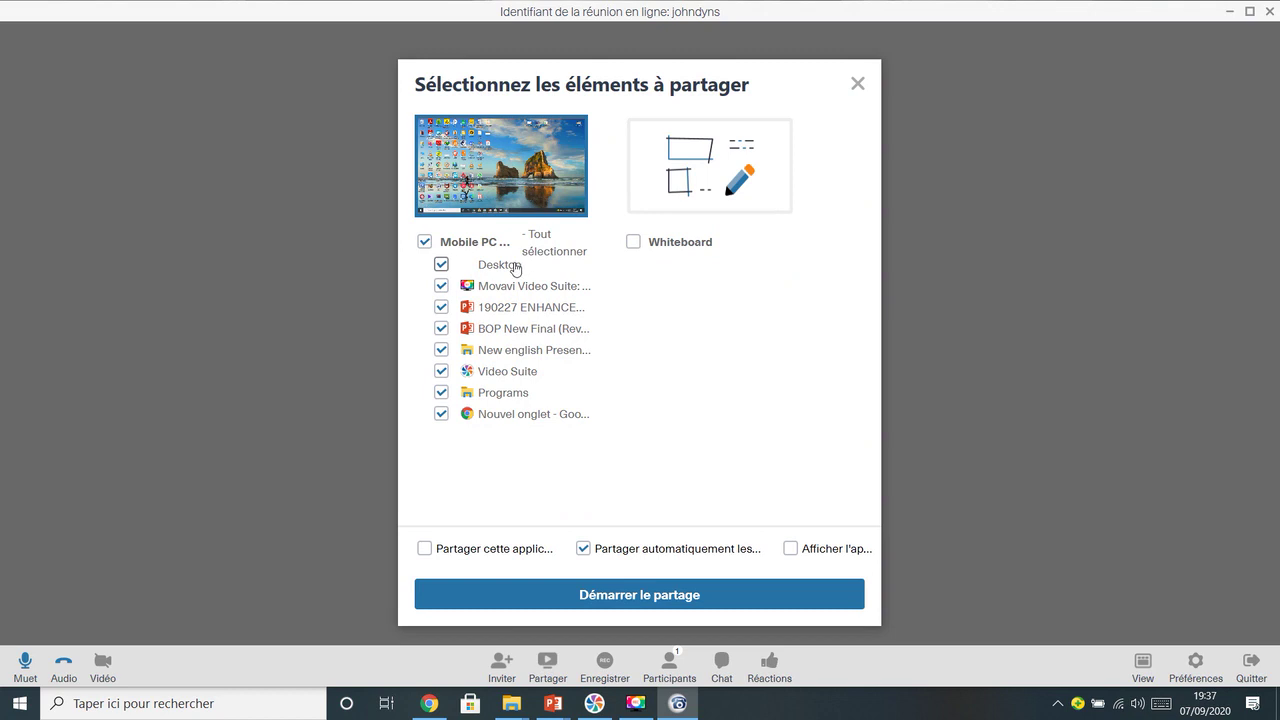
pyautogui.click(441, 265)
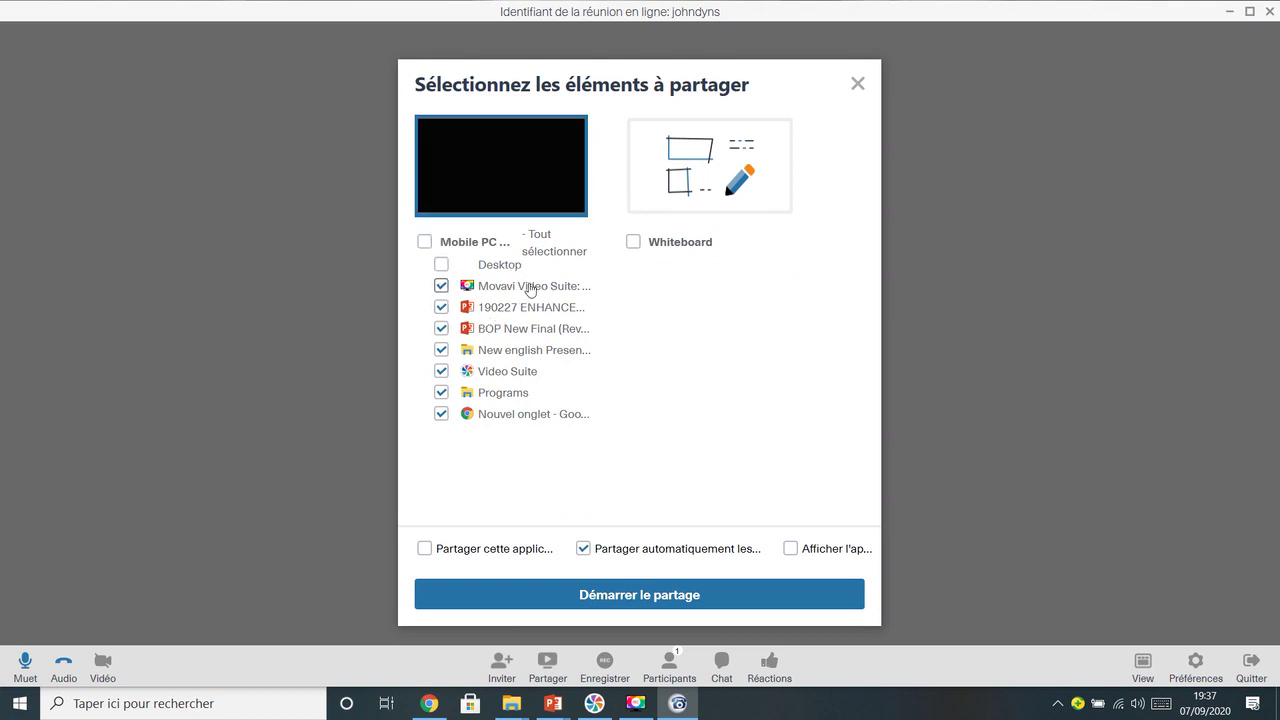
pyautogui.click(441, 286)
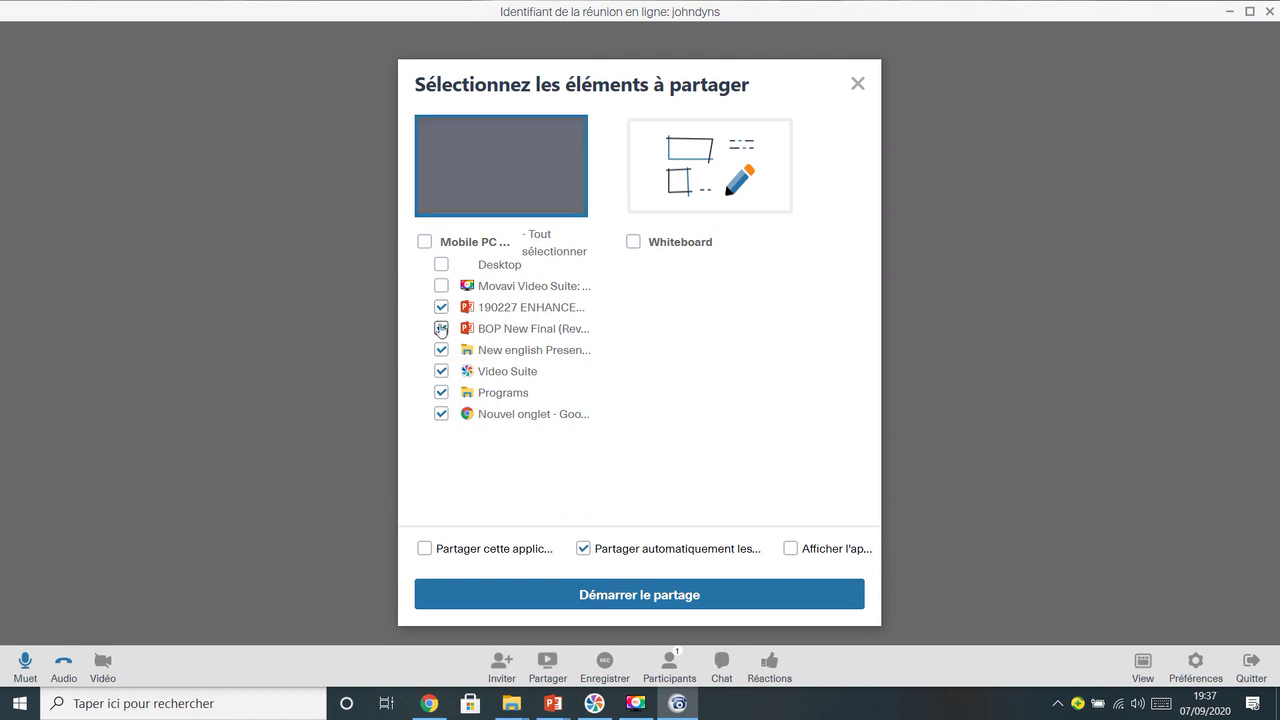
pyautogui.click(441, 330)
pyautogui.click(441, 350)
pyautogui.click(442, 372)
pyautogui.click(441, 392)
pyautogui.click(441, 414)
pyautogui.click(424, 242)
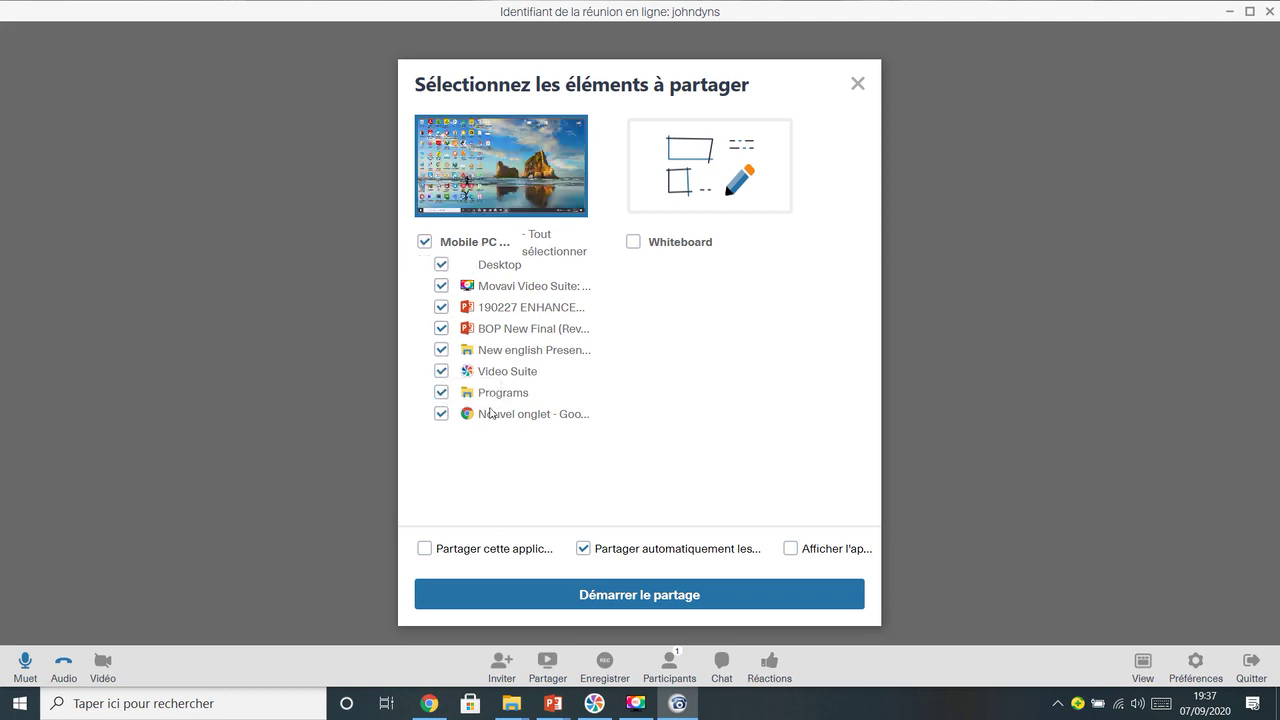
pyautogui.click(683, 596)
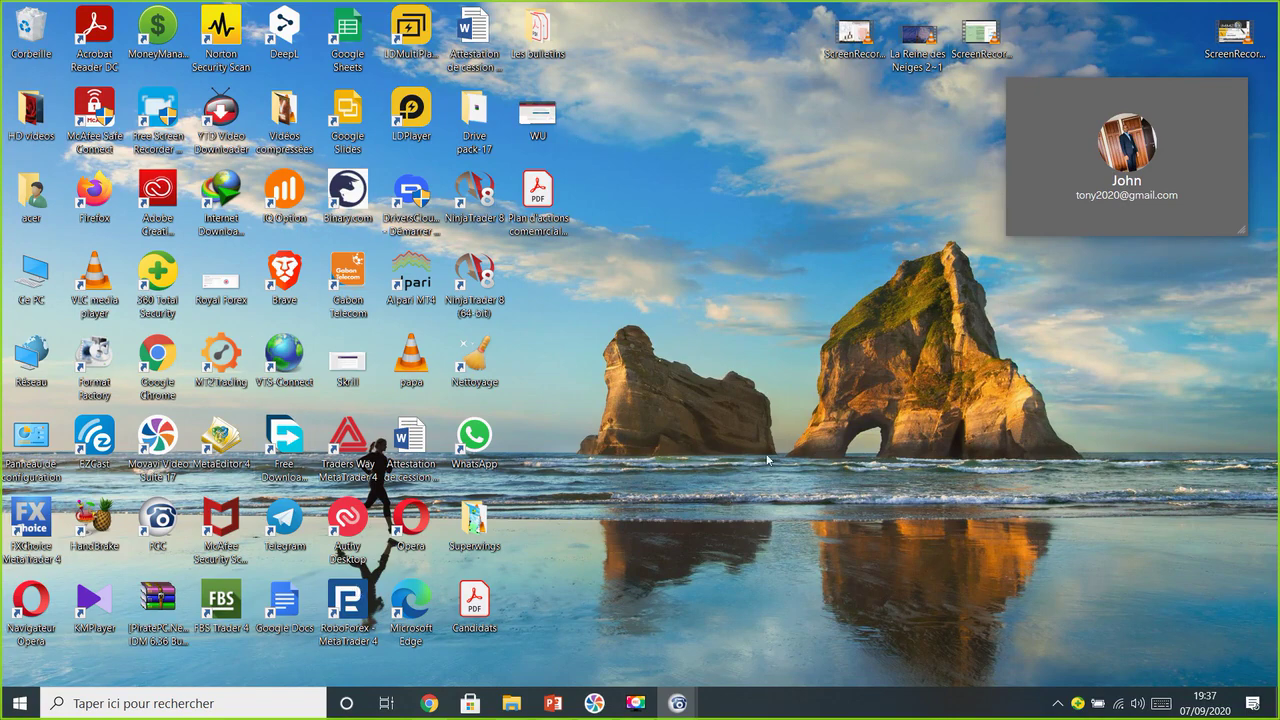
# Restore the full meeting window and stop screen sharing through Partager
pyautogui.moveTo(1150, 165)
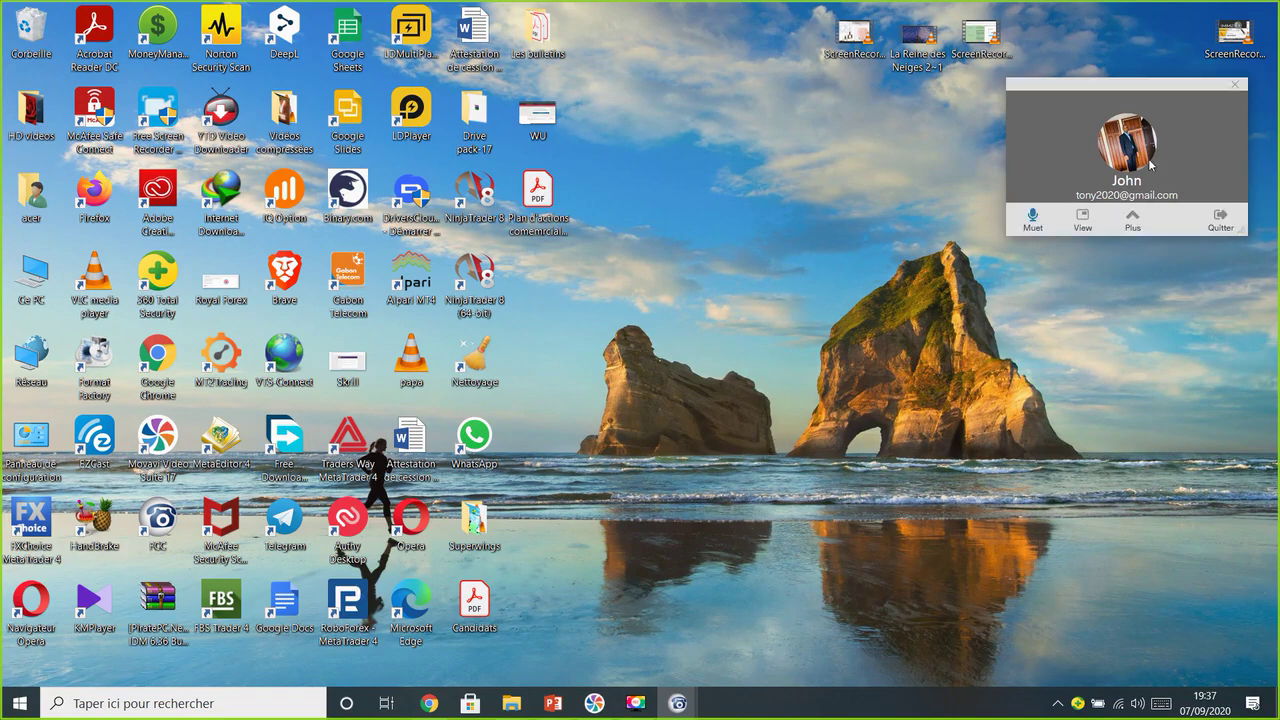
pyautogui.click(1130, 221)
pyautogui.click(876, 214)
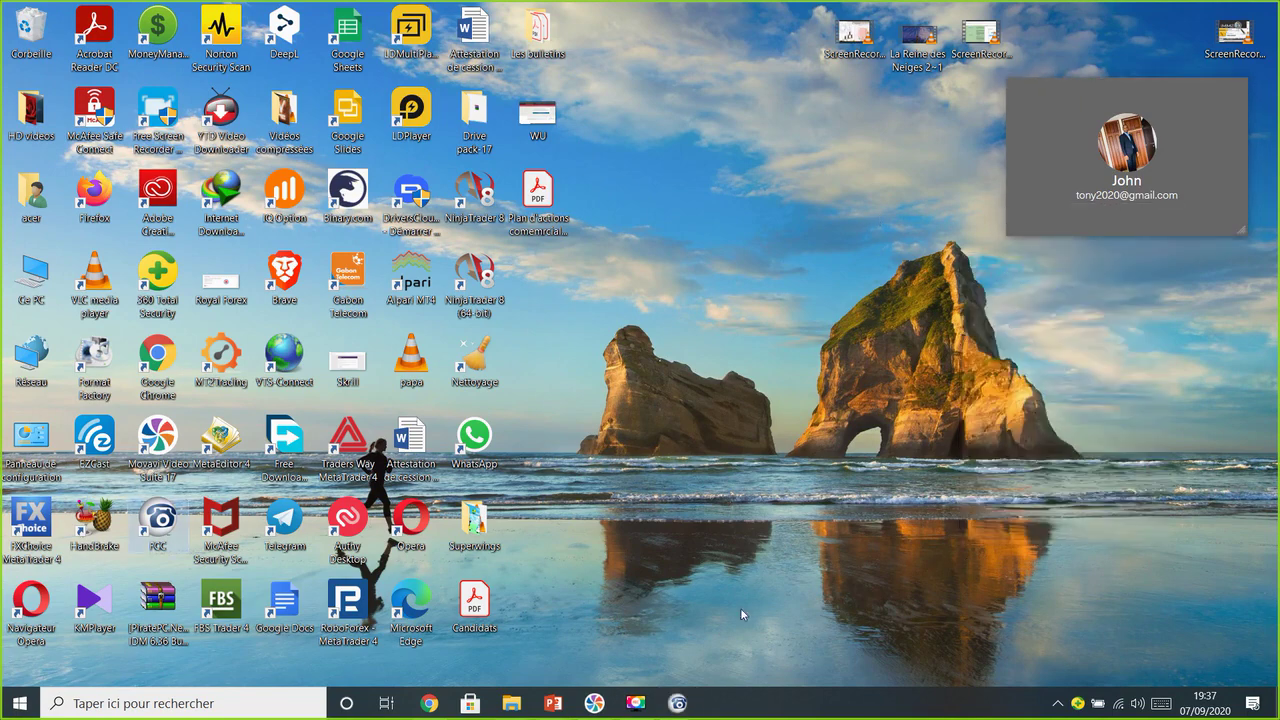
pyautogui.moveTo(1186, 200)
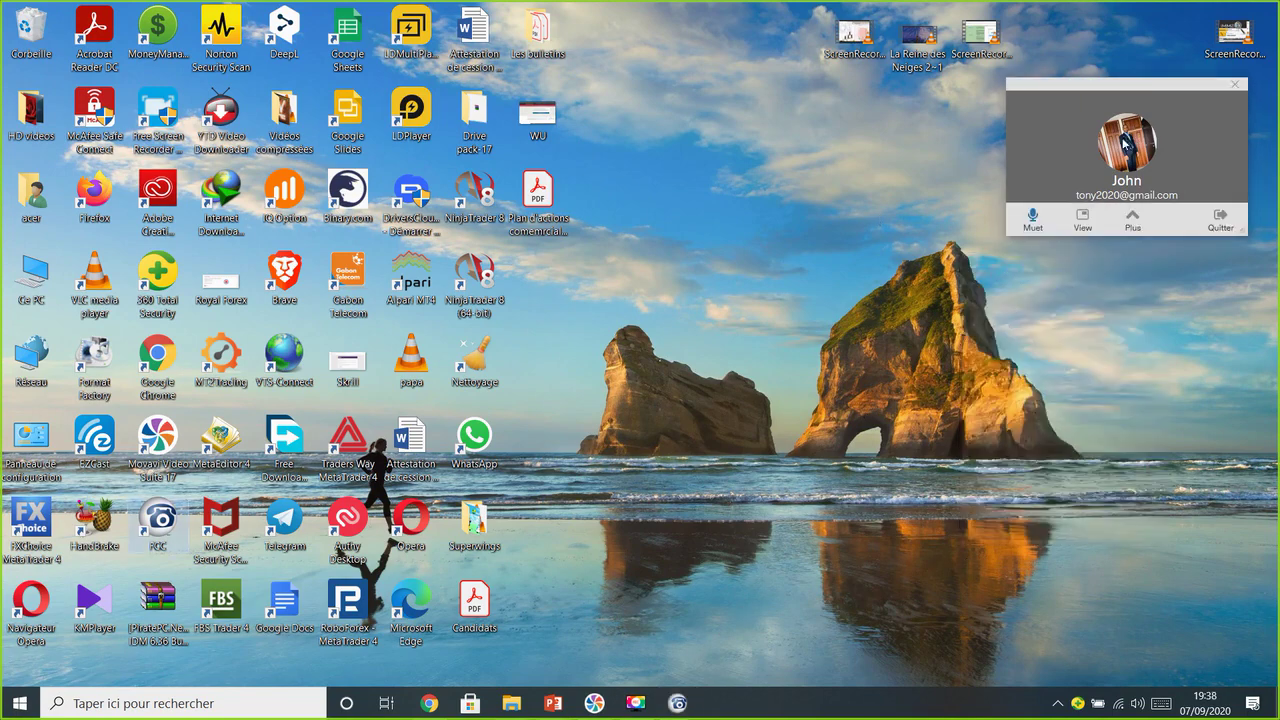
pyautogui.moveTo(1195, 138)
pyautogui.moveTo(683, 702)
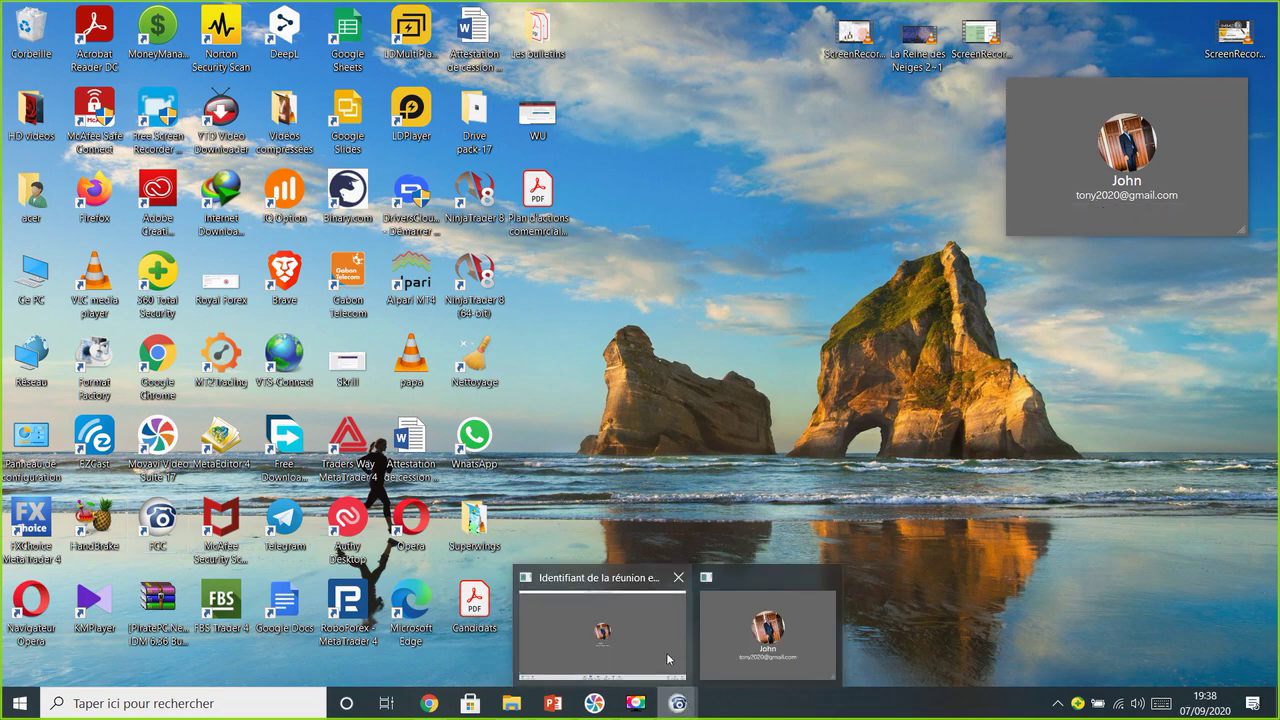
pyautogui.click(668, 657)
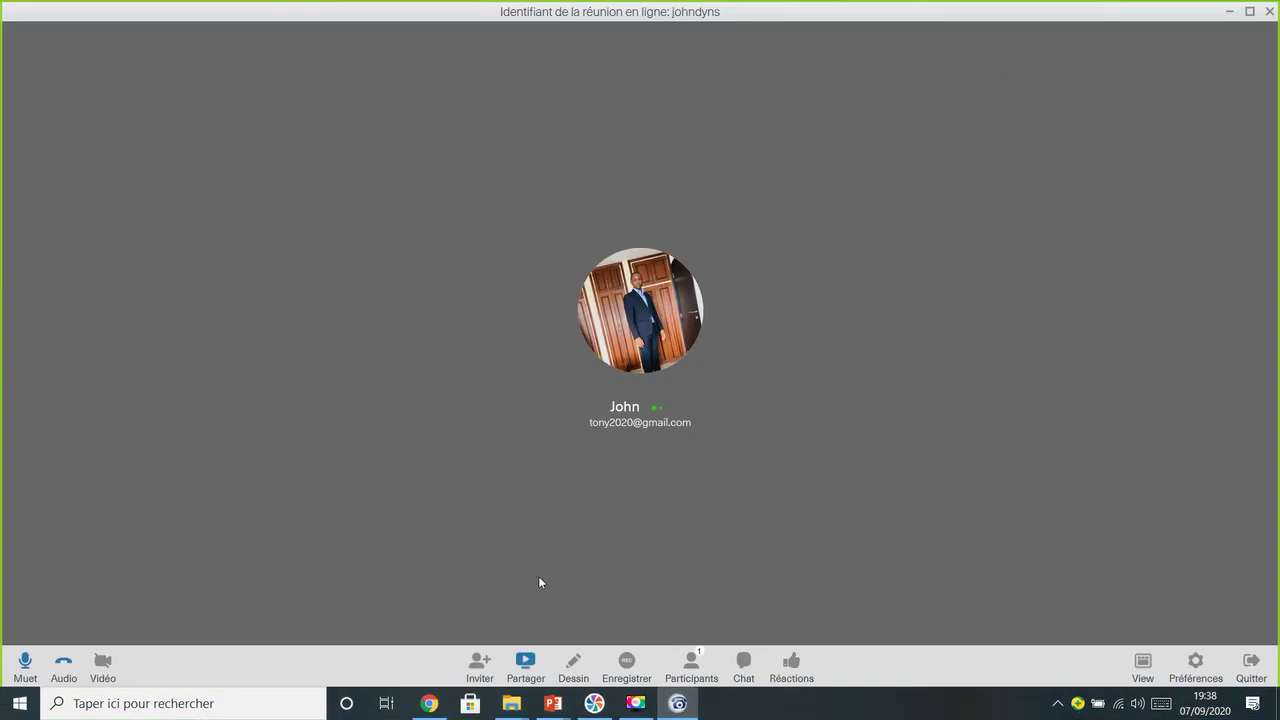
pyautogui.click(527, 662)
pyautogui.click(528, 664)
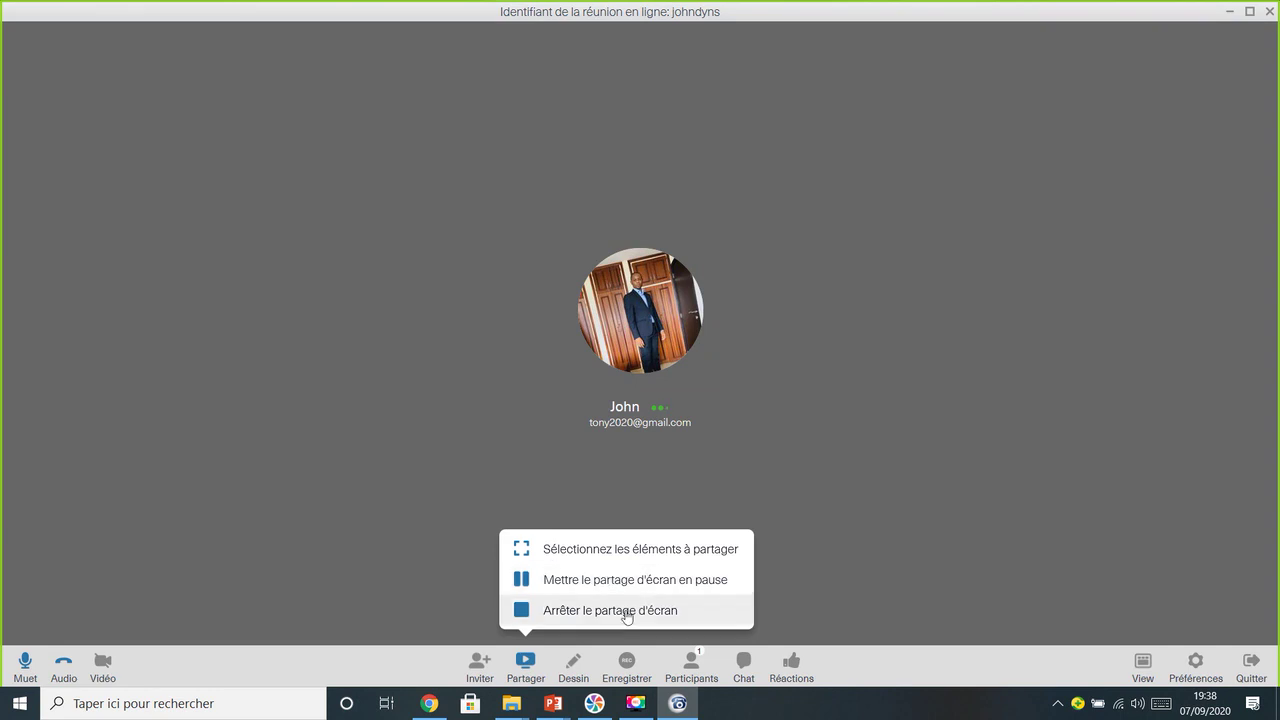
pyautogui.click(625, 614)
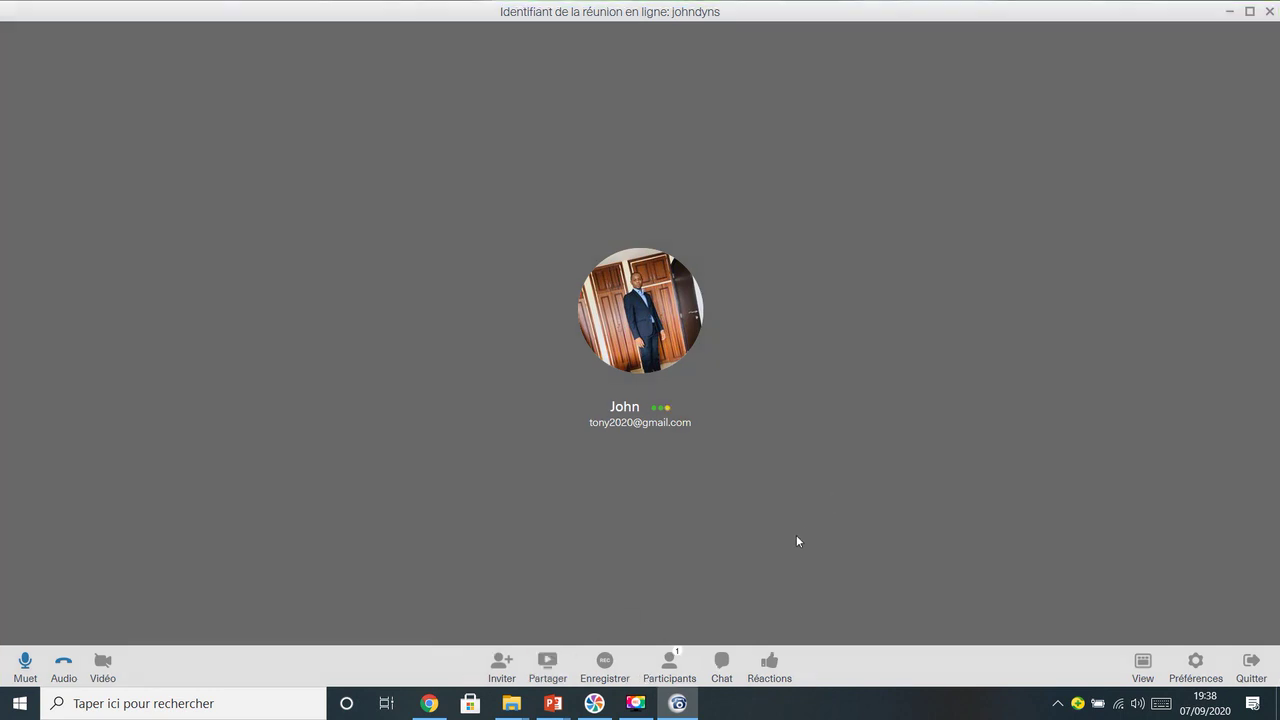
# Show the participants list, mute and unmute your own mic, and check your participant options
pyautogui.click(665, 668)
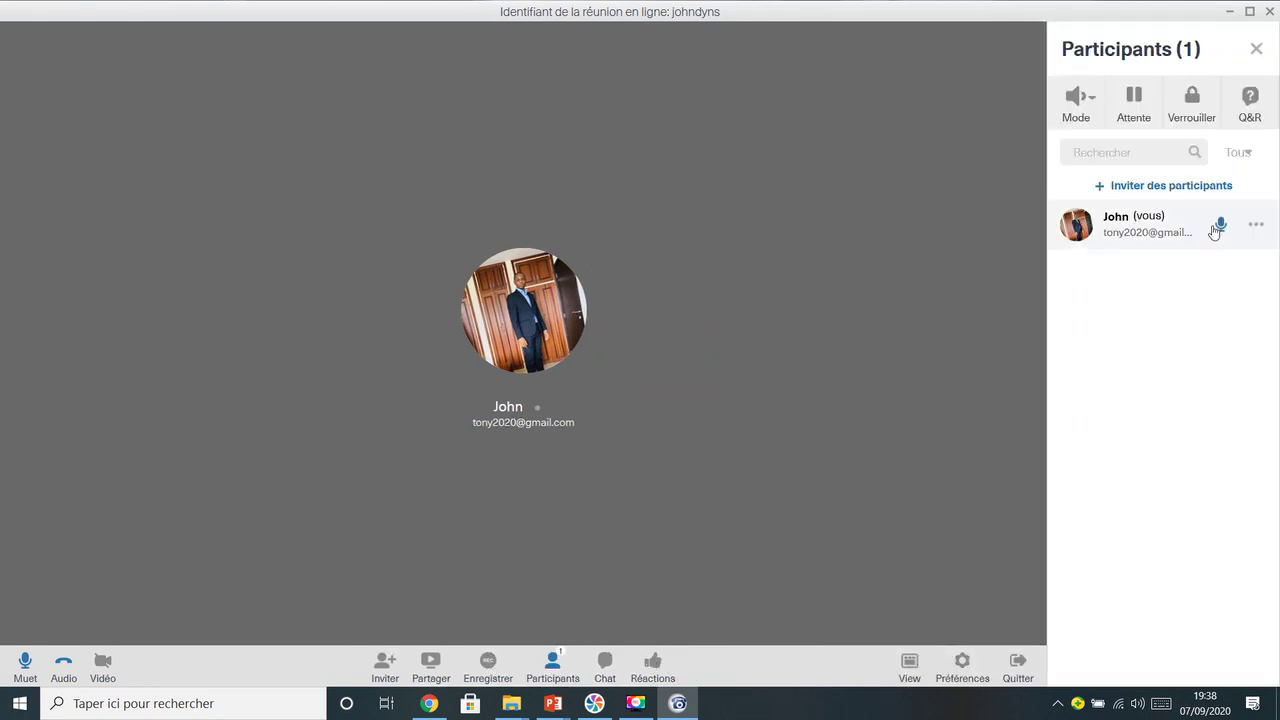
pyautogui.click(1220, 224)
pyautogui.click(1222, 225)
pyautogui.click(1256, 227)
pyautogui.click(1229, 316)
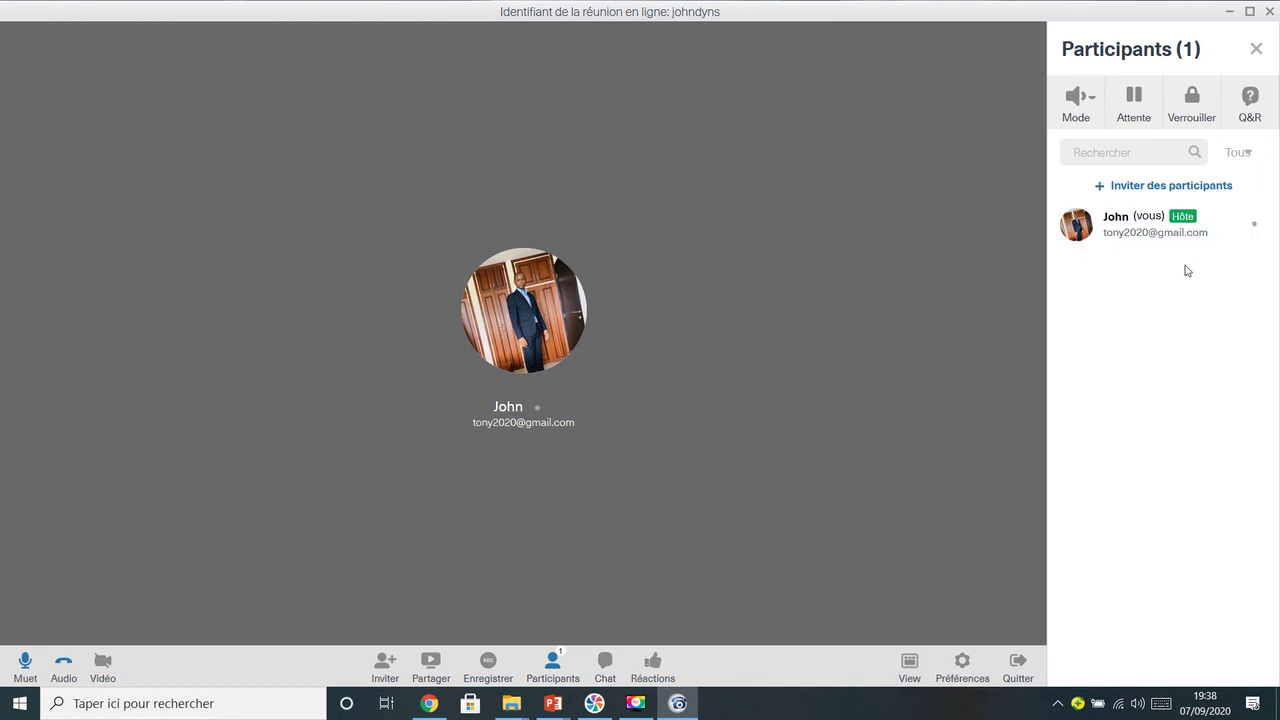
# Try the audio Mode, put participants on hold, then lock and unlock the meeting
pyautogui.click(1093, 99)
pyautogui.click(1146, 114)
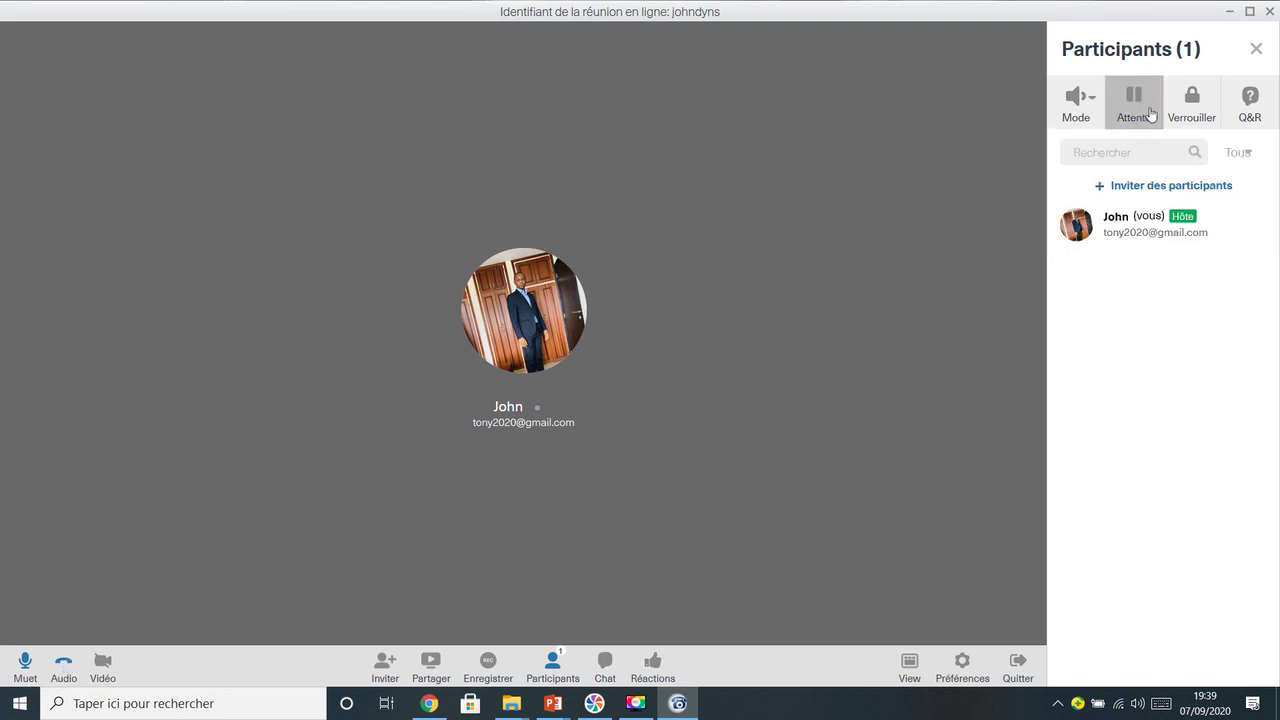
pyautogui.click(1142, 122)
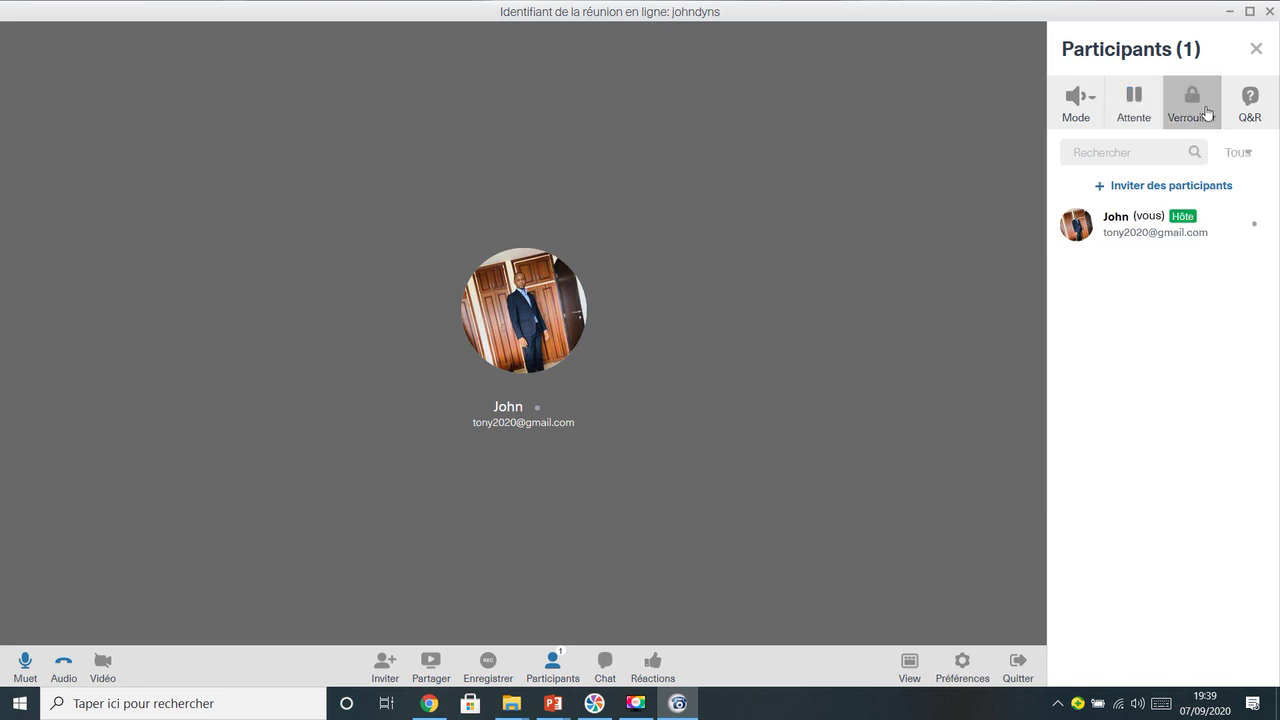
pyautogui.click(1207, 112)
pyautogui.click(1201, 116)
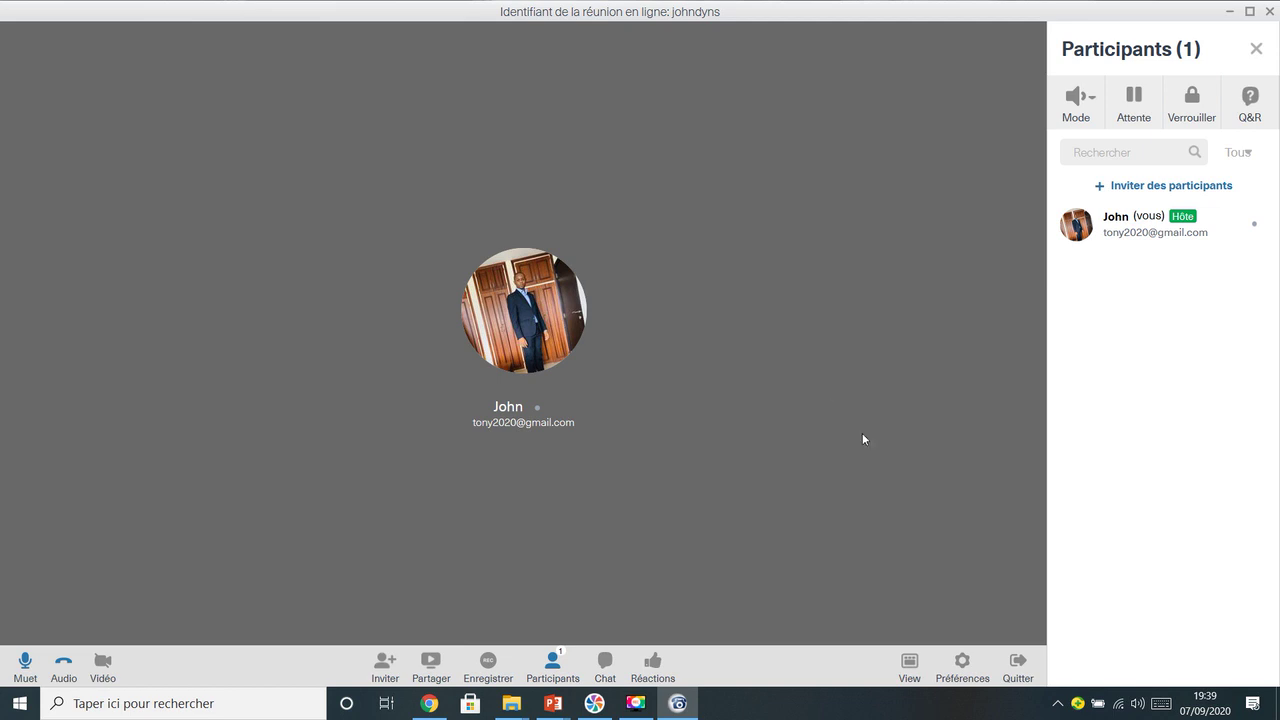
# Leave the hosted meeting with Quitter and confirm in the dialog
pyautogui.click(1016, 668)
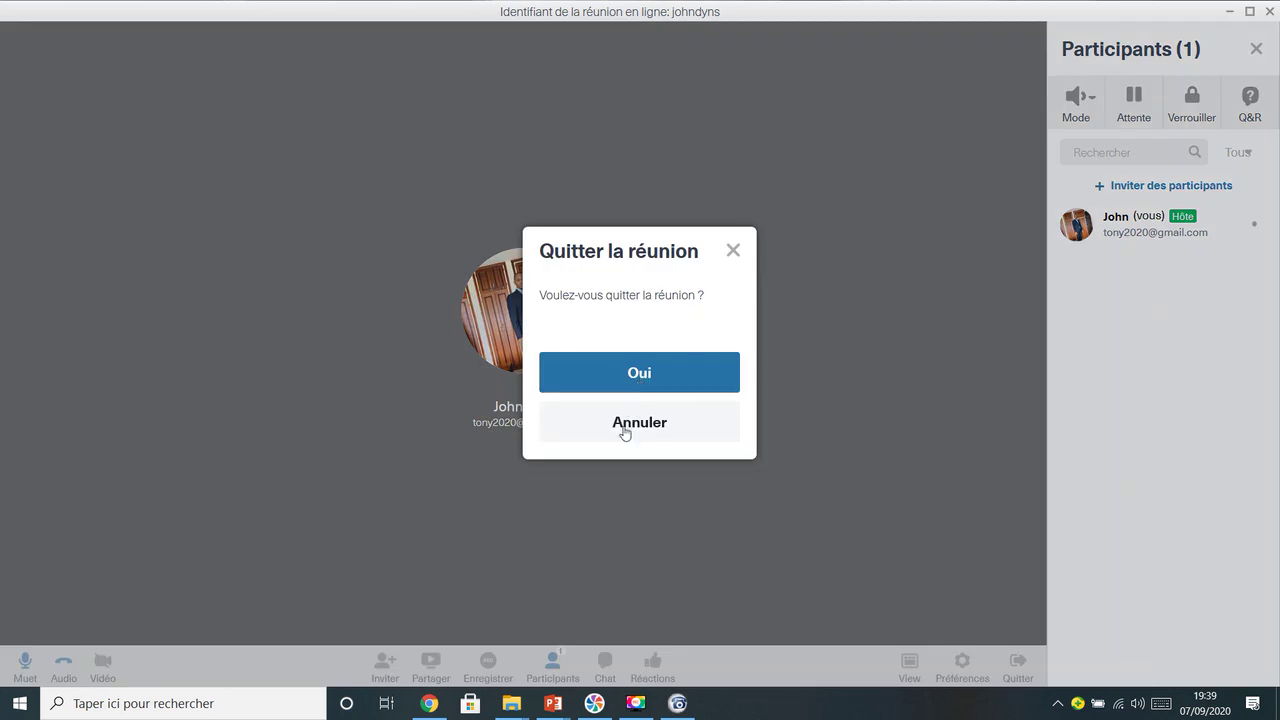
pyautogui.click(626, 431)
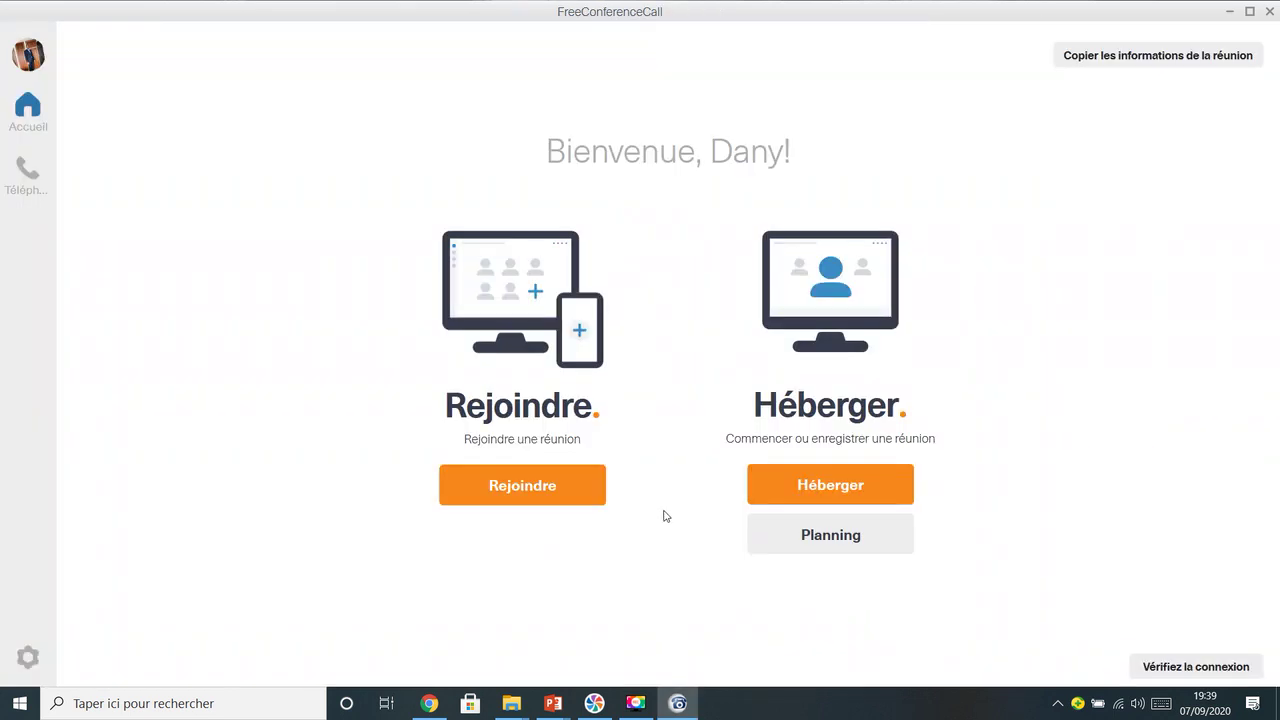